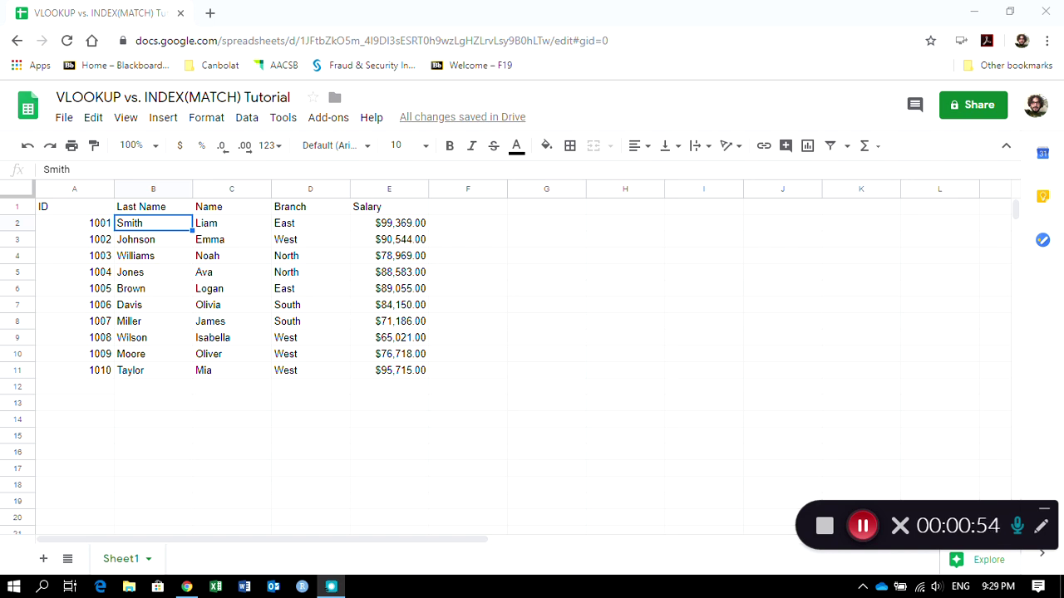
Download the spreadsheet in Microsoft Excel (.xlsx) format and open the downloaded file in Excel.
{"action": "left_click", "coordinate": [403, 226]}
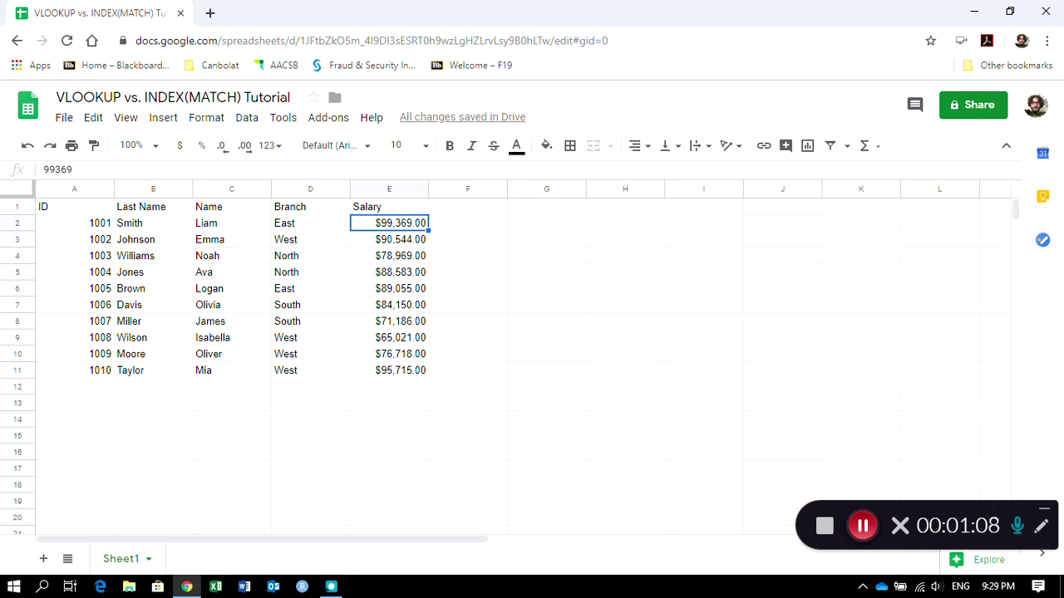
{"action": "left_click", "coordinate": [64, 117]}
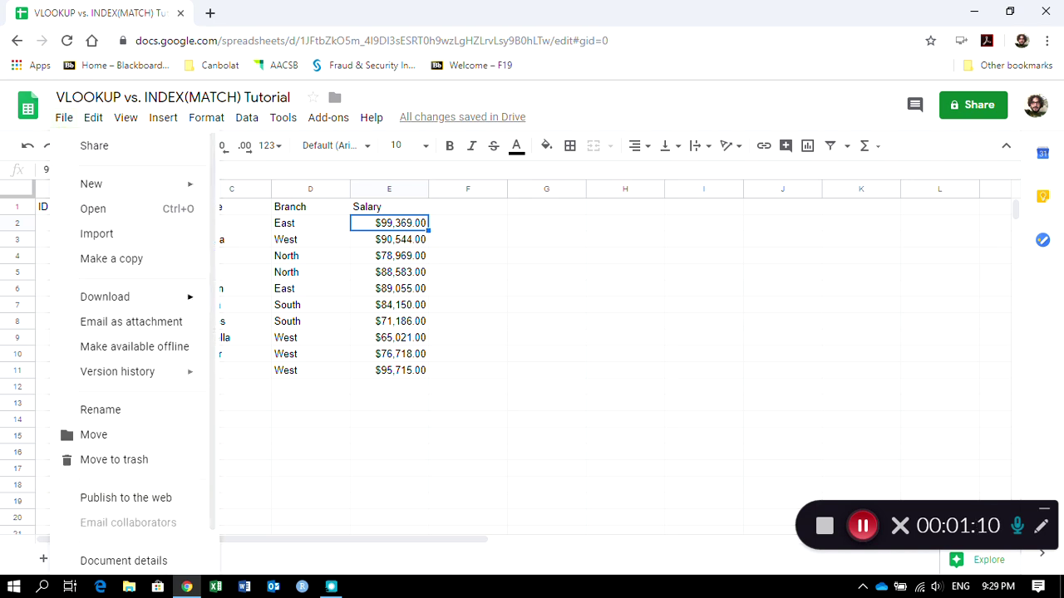
{"action": "mouse_move", "coordinate": [106, 299]}
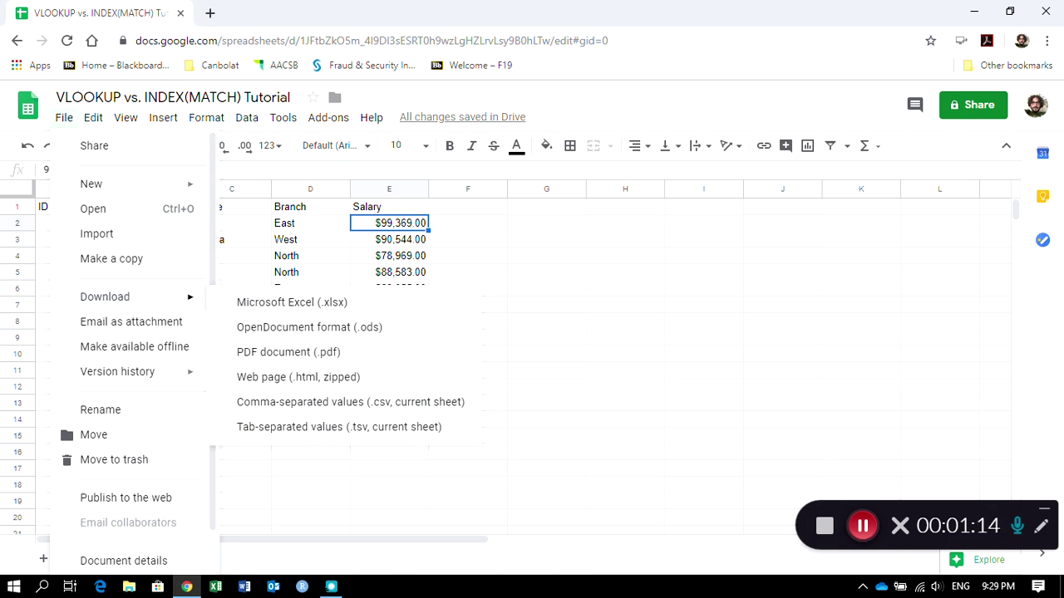
{"action": "left_click", "coordinate": [292, 302]}
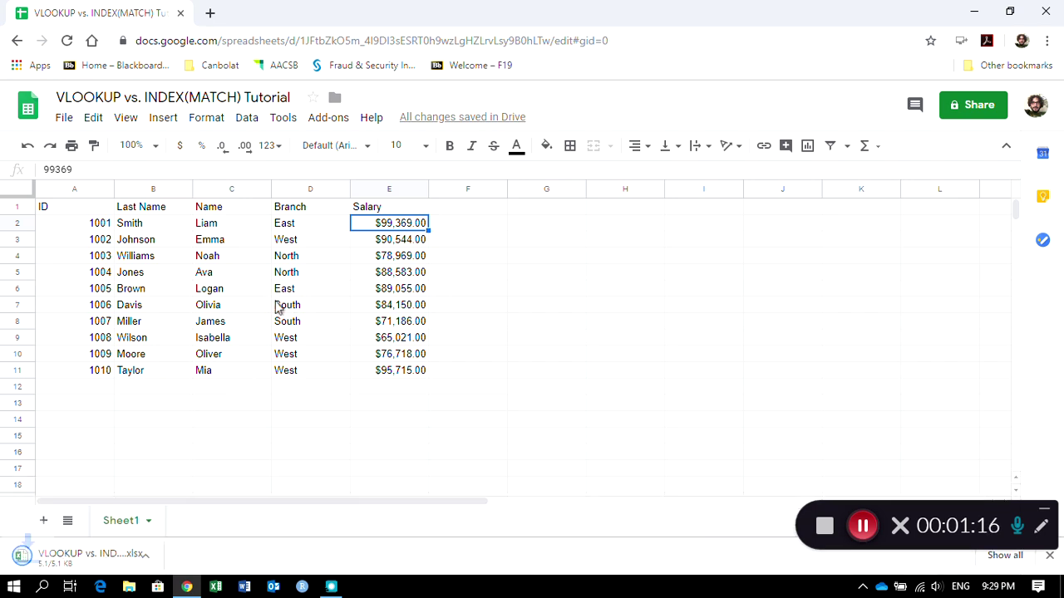
{"action": "left_click", "coordinate": [23, 557]}
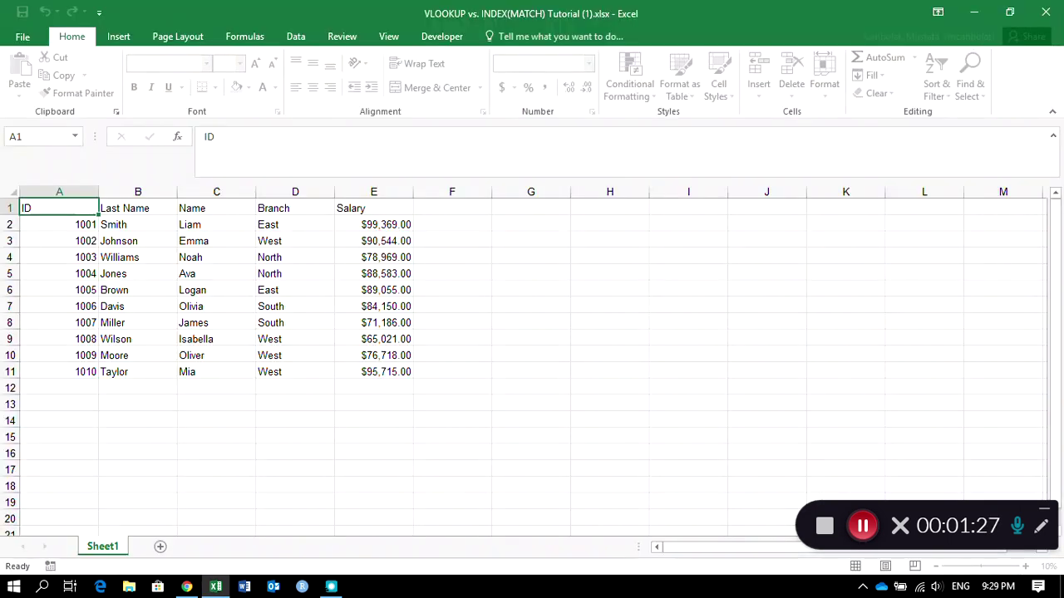
Add a new sheet with the headers ID in A1 and Salary in B1, and widen column B.
{"action": "scroll", "coordinate": [143, 276], "scroll_direction": "up", "scroll_amount": 2}
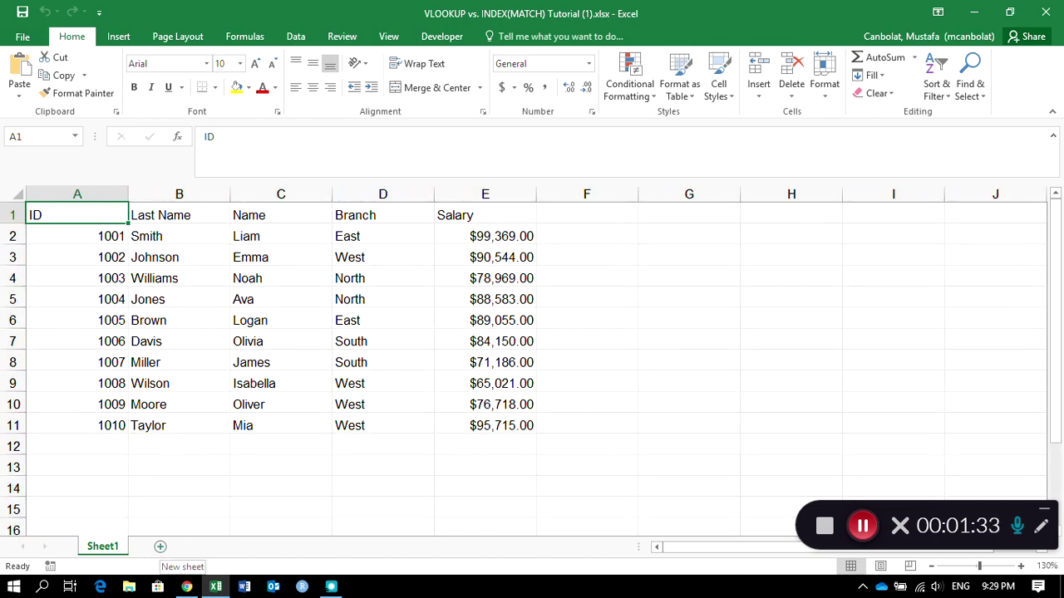
{"action": "left_click", "coordinate": [161, 547]}
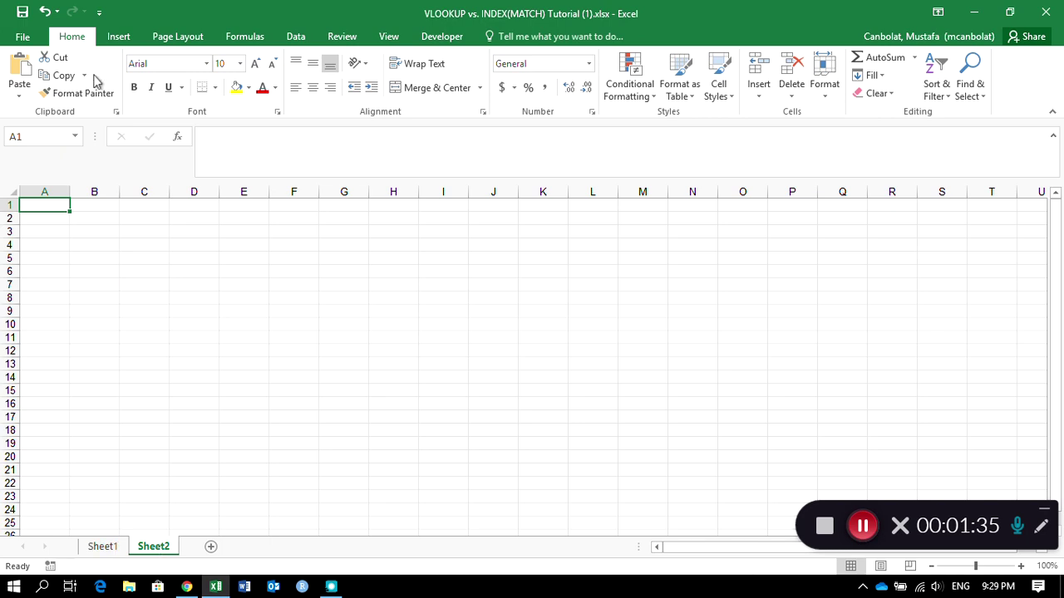
{"action": "scroll", "coordinate": [82, 262], "scroll_direction": "up", "scroll_amount": 3}
{"action": "scroll", "coordinate": [82, 262], "scroll_direction": "up", "scroll_amount": 1}
{"action": "type", "text": "ID"}
{"action": "key", "text": "Return"}
{"action": "key", "text": "Up"}
{"action": "key", "text": "Right"}
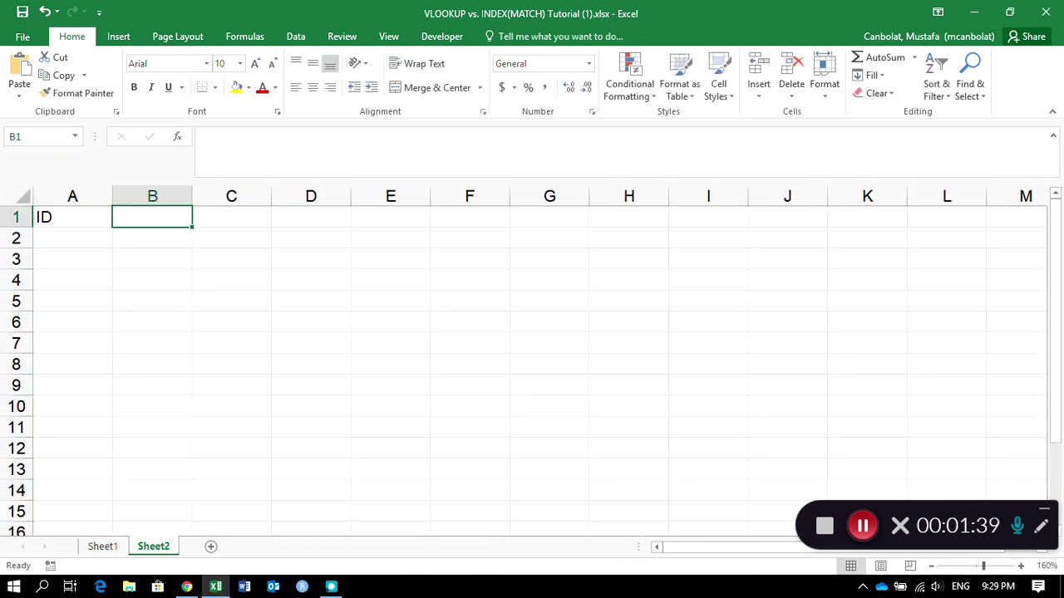
{"action": "type", "text": "Salary"}
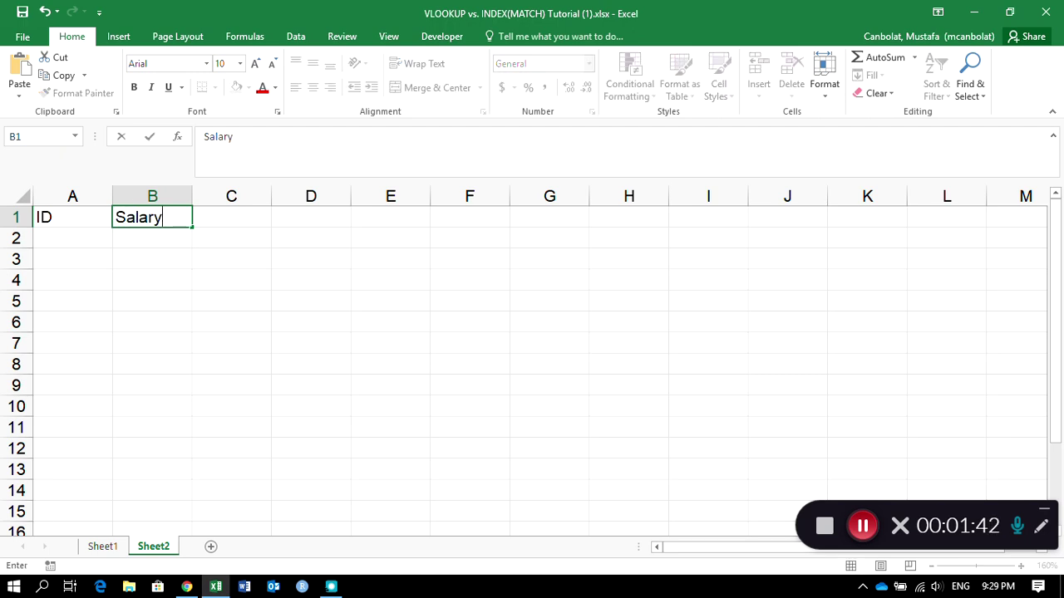
{"action": "key", "text": "Return"}
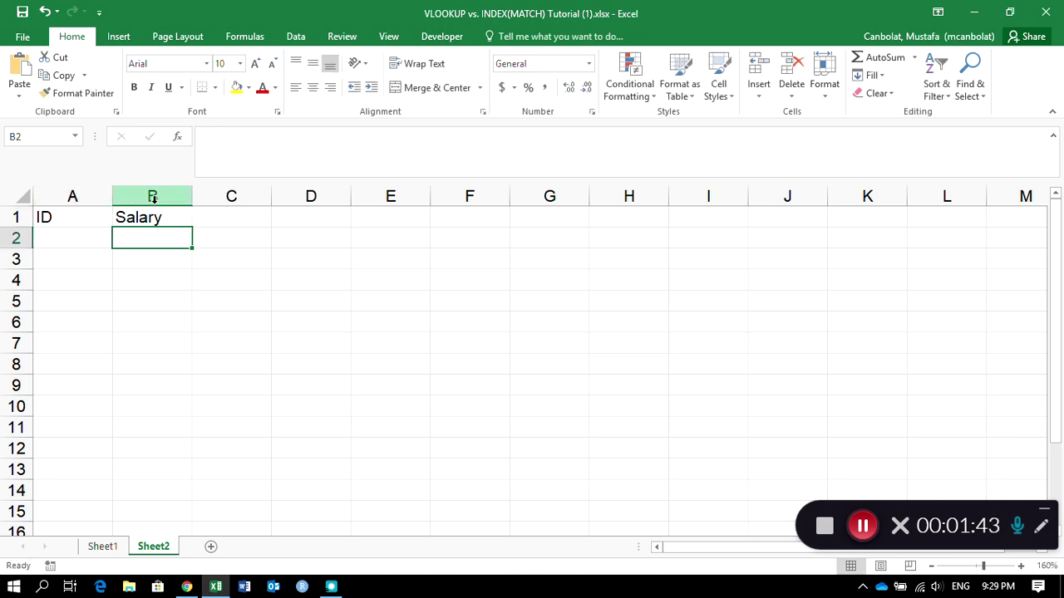
{"action": "left_click_drag", "start_coordinate": [192, 197], "coordinate": [240, 195]}
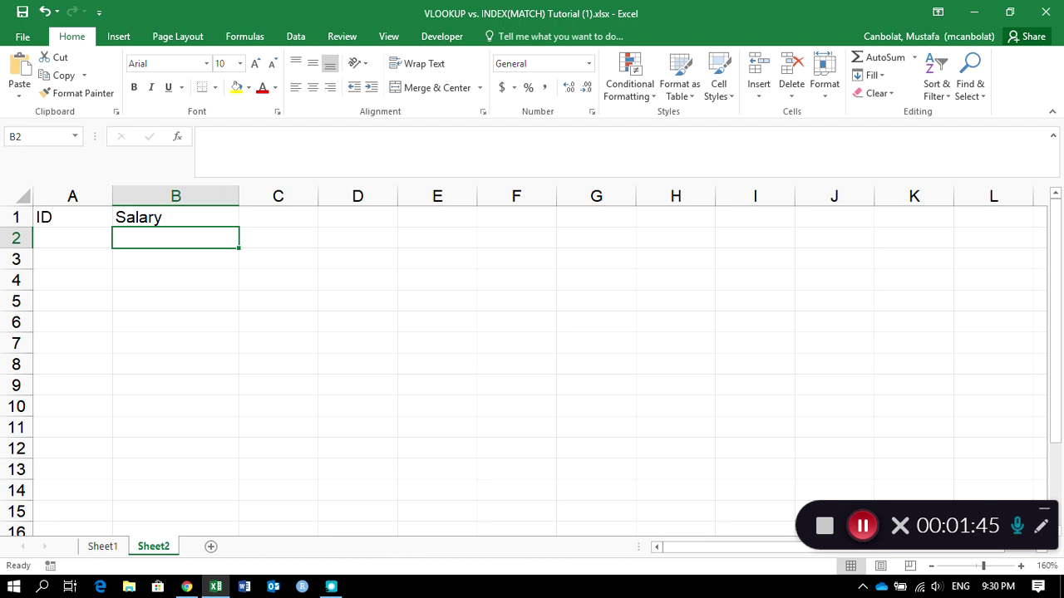
Enter the employee ID of Sheet1's fourth record in cell A2 of Sheet2.
{"action": "left_click", "coordinate": [86, 238]}
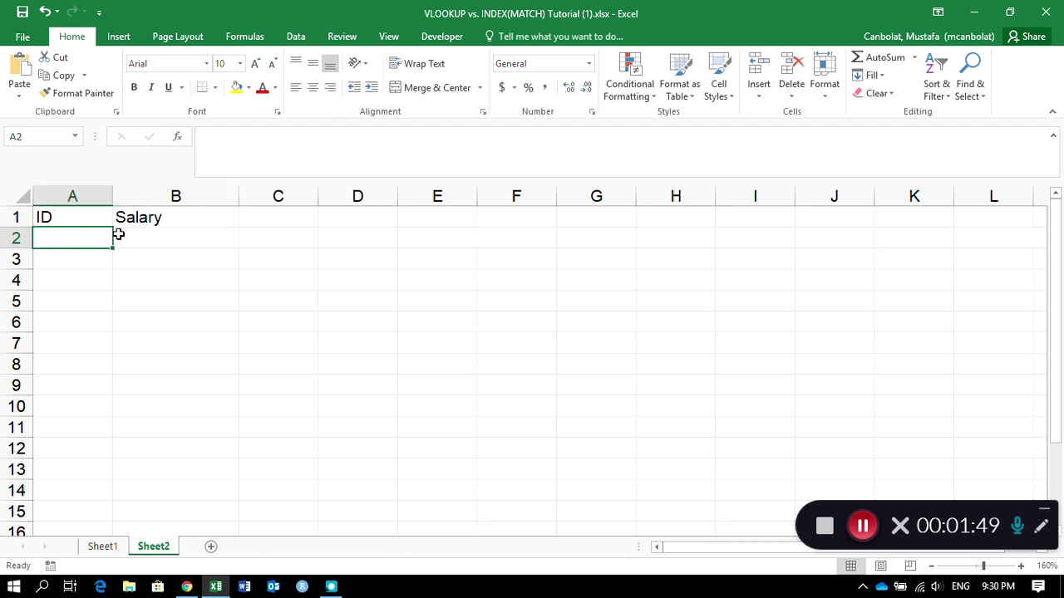
{"action": "left_click", "coordinate": [169, 240]}
{"action": "left_click", "coordinate": [102, 546]}
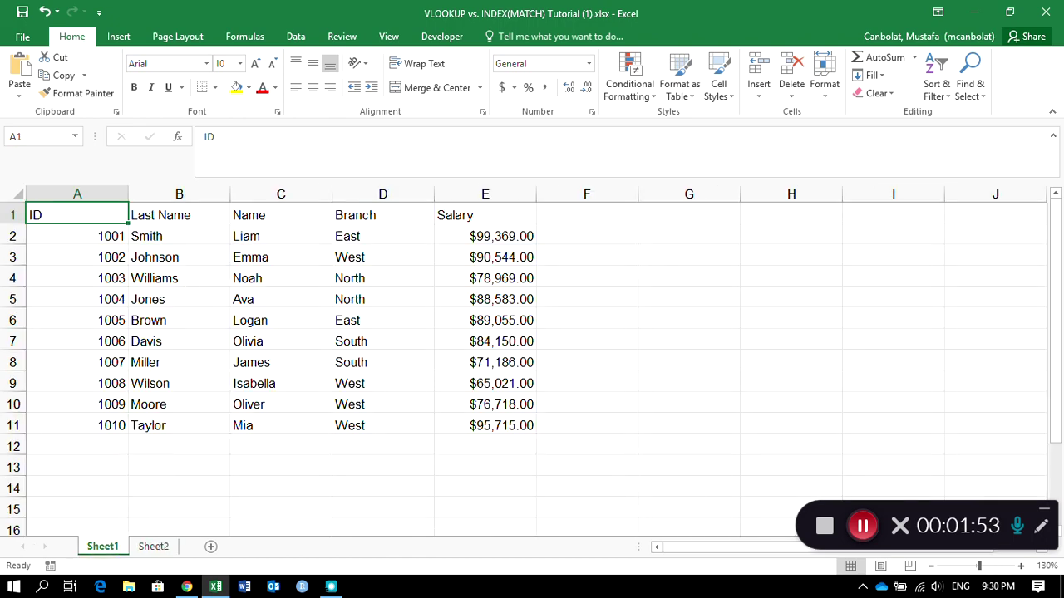
{"action": "left_click", "coordinate": [151, 548]}
{"action": "left_click", "coordinate": [74, 238]}
{"action": "type", "text": "1004"}
{"action": "key", "text": "Return"}
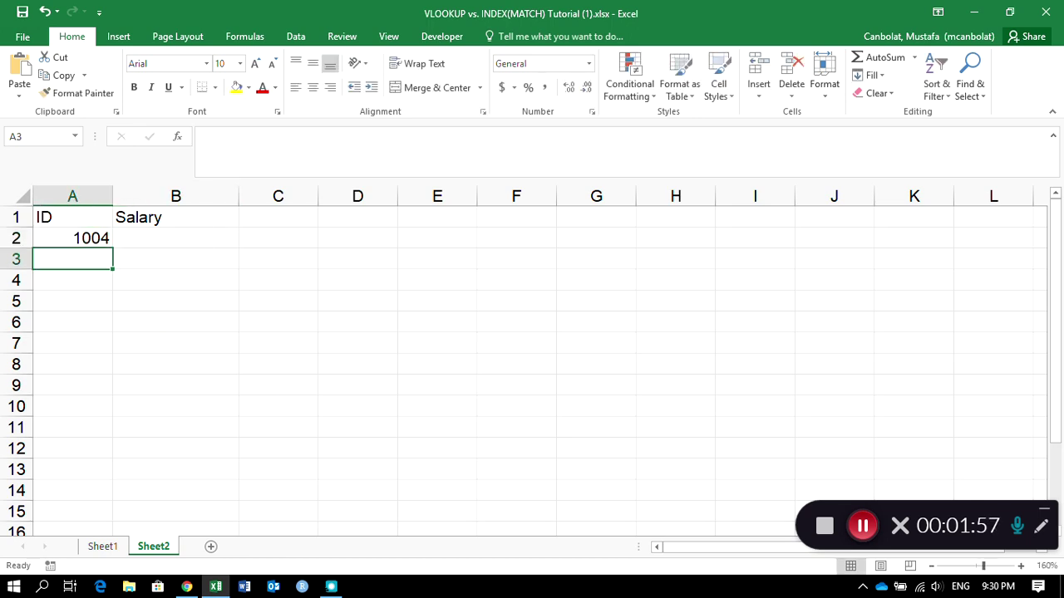
Name the ID values in A2:A11 of Sheet1 as the range "id".
{"action": "left_click", "coordinate": [154, 239]}
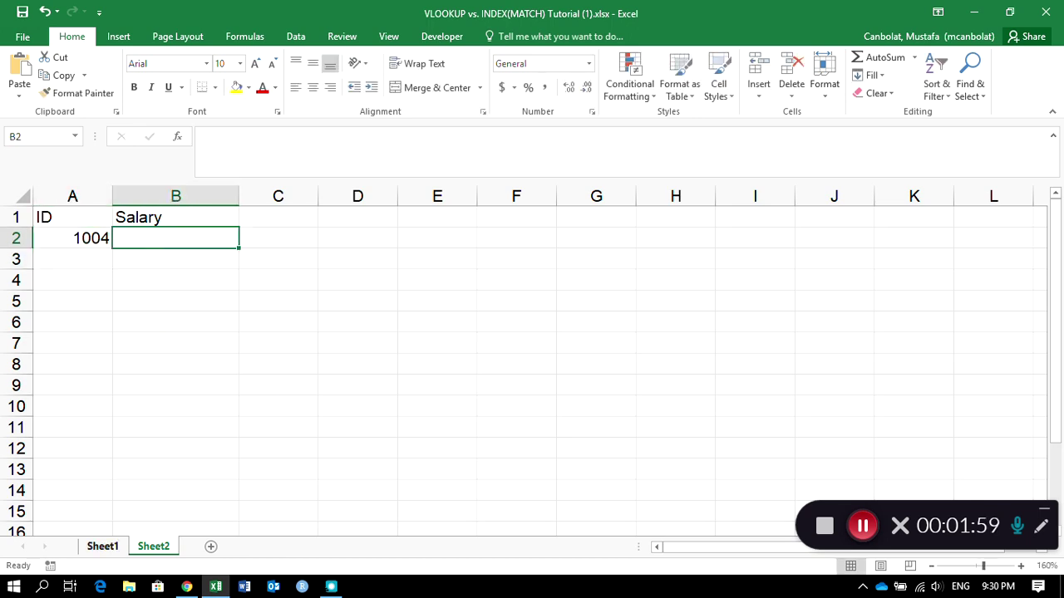
{"action": "left_click", "coordinate": [103, 546]}
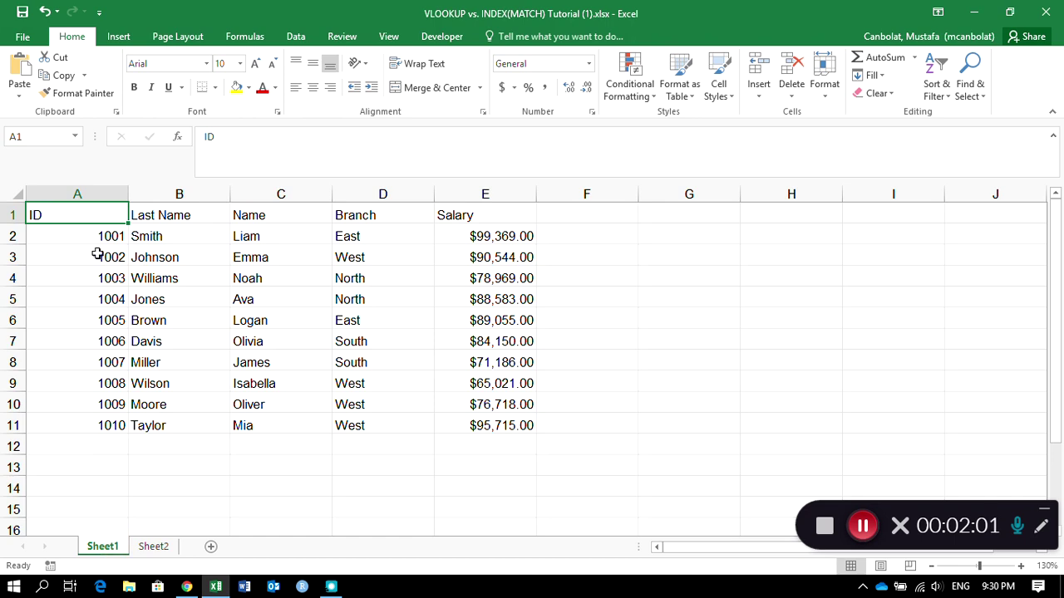
{"action": "left_click_drag", "start_coordinate": [95, 234], "coordinate": [86, 411]}
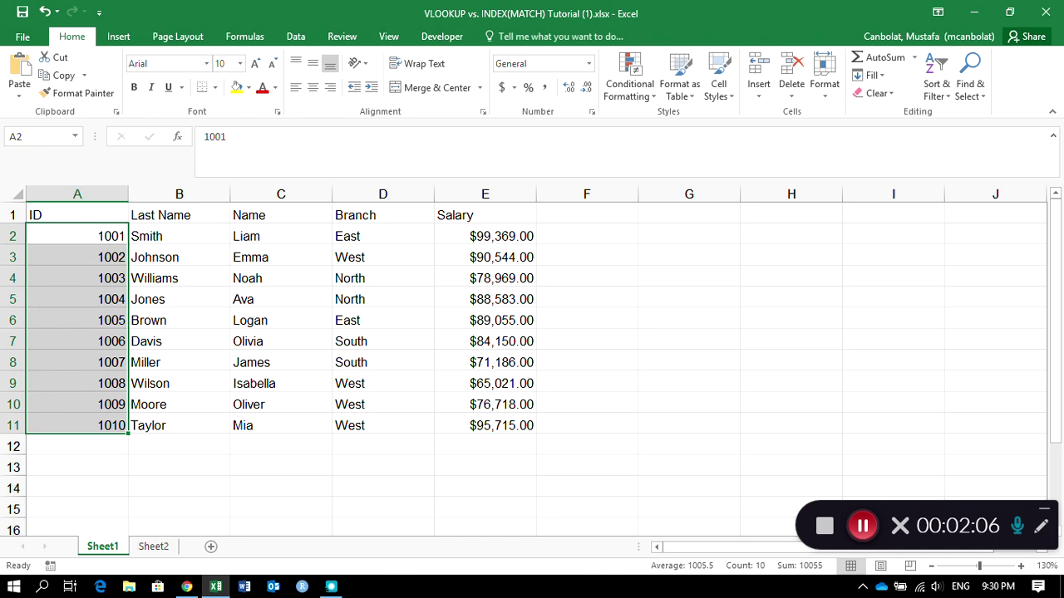
{"action": "left_click", "coordinate": [33, 136]}
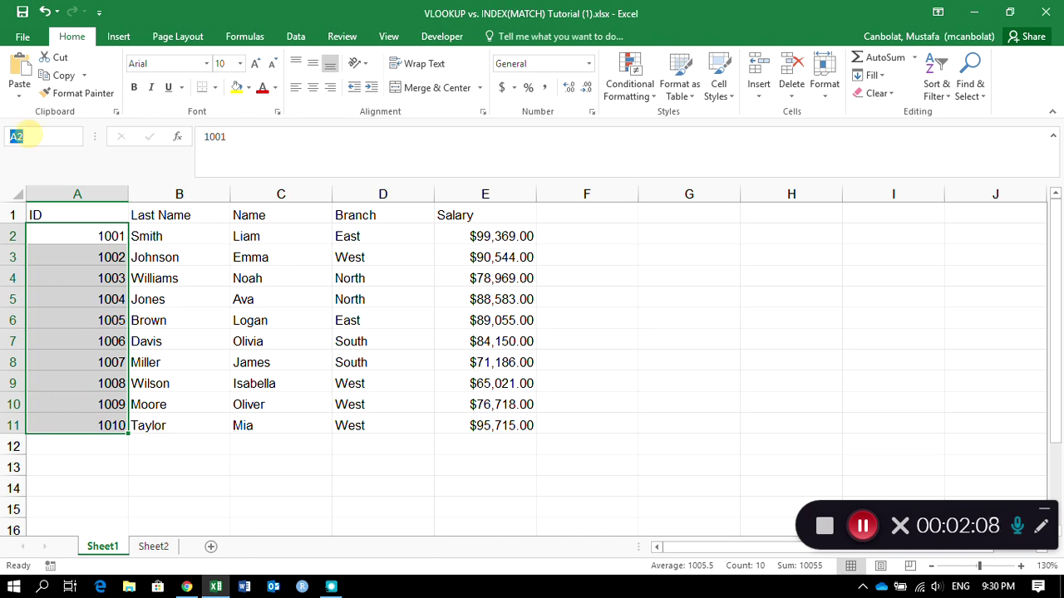
{"action": "type", "text": "id"}
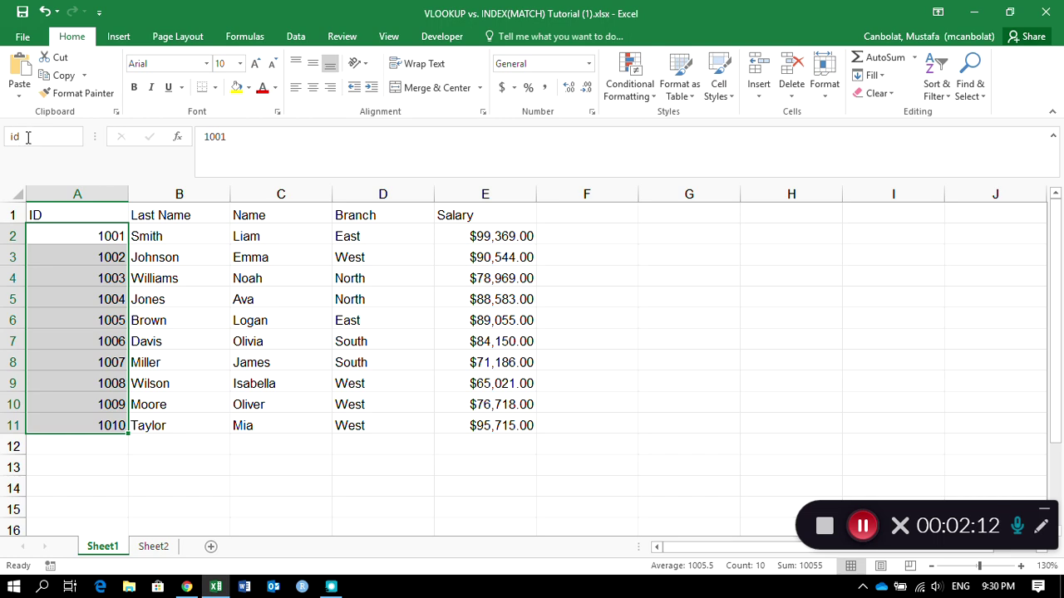
{"action": "key", "text": "Return"}
Name the Last Name values in B2:B11 as the range "lastname".
{"action": "left_click_drag", "start_coordinate": [151, 236], "coordinate": [167, 423]}
{"action": "left_click", "coordinate": [45, 134]}
{"action": "type", "text": "lastname"}
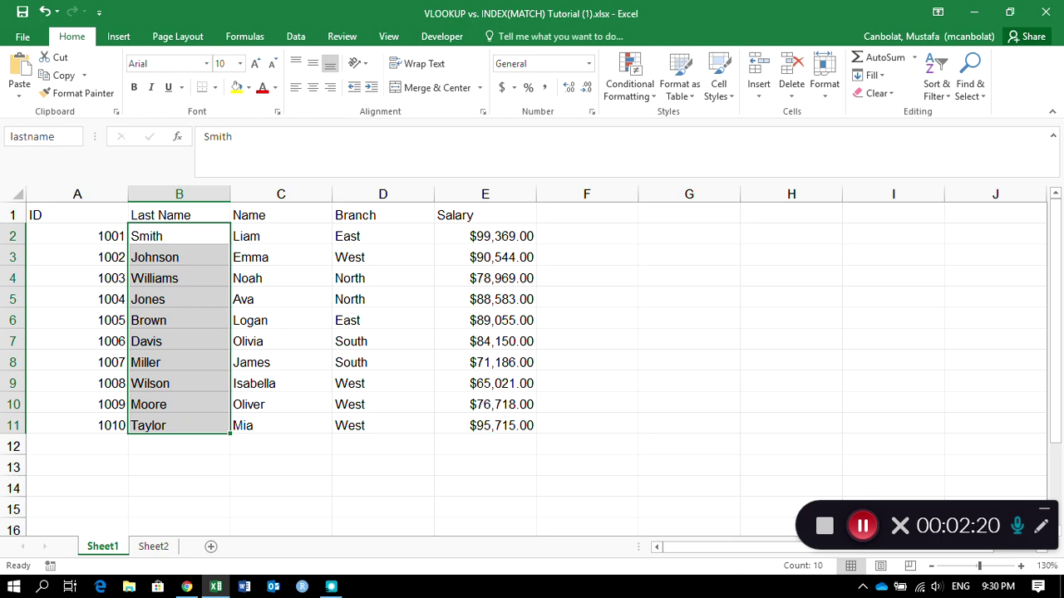
{"action": "key", "text": "Return"}
Name the Name column's values in C2:C11 as the range "name".
{"action": "left_click_drag", "start_coordinate": [260, 239], "coordinate": [266, 424]}
{"action": "left_click", "coordinate": [48, 140]}
{"action": "type", "text": "name"}
{"action": "key", "text": "Return"}
Name the Branch values in D2:D11 as the range "branch".
{"action": "left_click_drag", "start_coordinate": [345, 238], "coordinate": [352, 425]}
{"action": "left_click", "coordinate": [41, 138]}
{"action": "type", "text": "branch"}
{"action": "key", "text": "Return"}
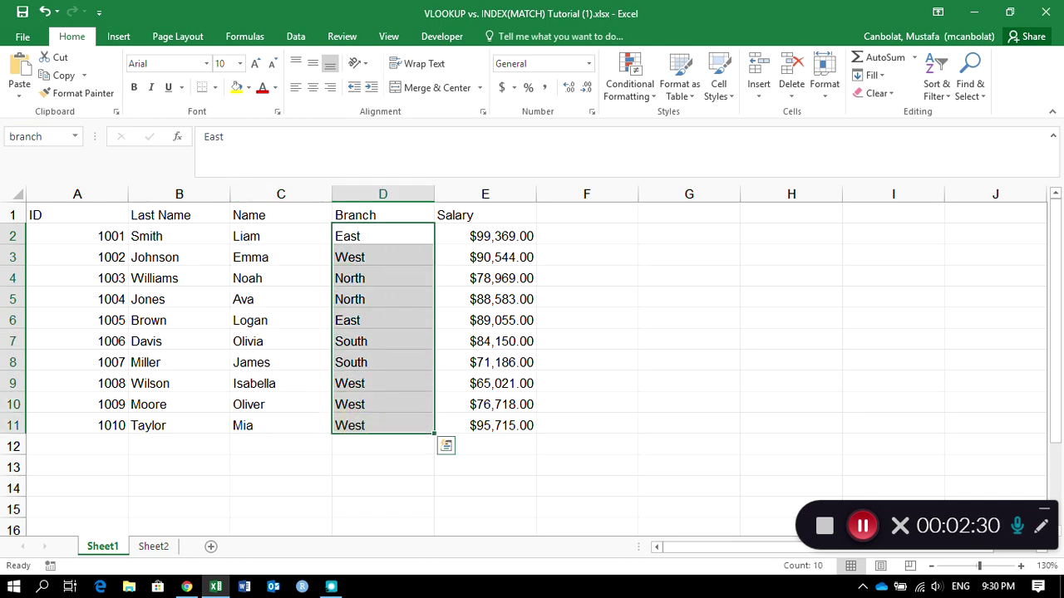
Name the Salary values in E2:E11 as the range "salary".
{"action": "left_click_drag", "start_coordinate": [475, 239], "coordinate": [482, 426]}
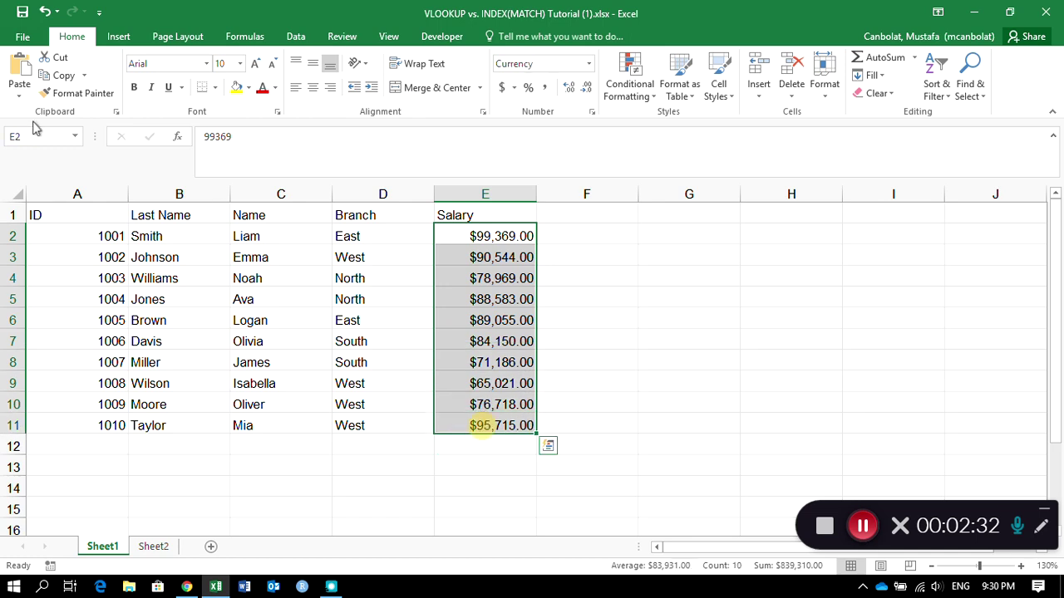
{"action": "left_click", "coordinate": [42, 138]}
{"action": "type", "text": "salary"}
{"action": "key", "text": "Return"}
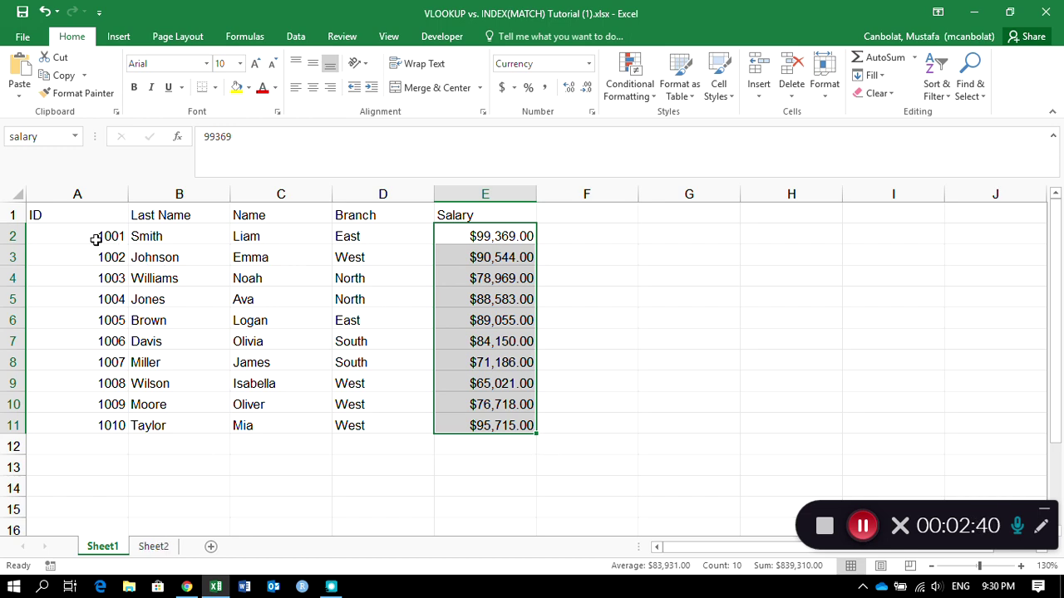
Name the whole data block A2:E11, without the header row, as the range "mytable".
{"action": "left_click_drag", "start_coordinate": [108, 241], "coordinate": [466, 425]}
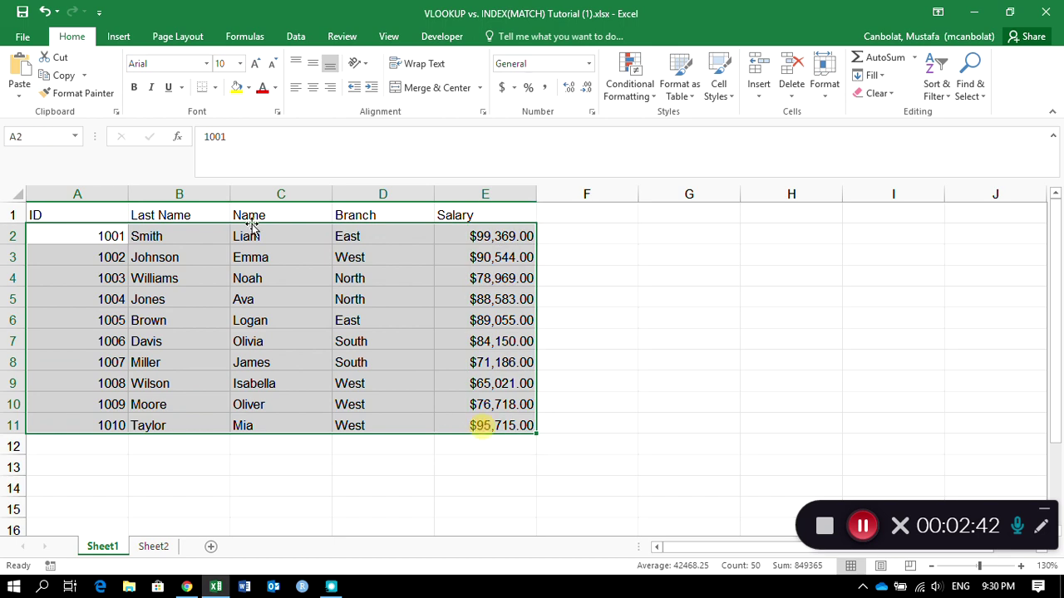
{"action": "left_click", "coordinate": [33, 141]}
{"action": "type", "text": "mytable"}
{"action": "key", "text": "Return"}
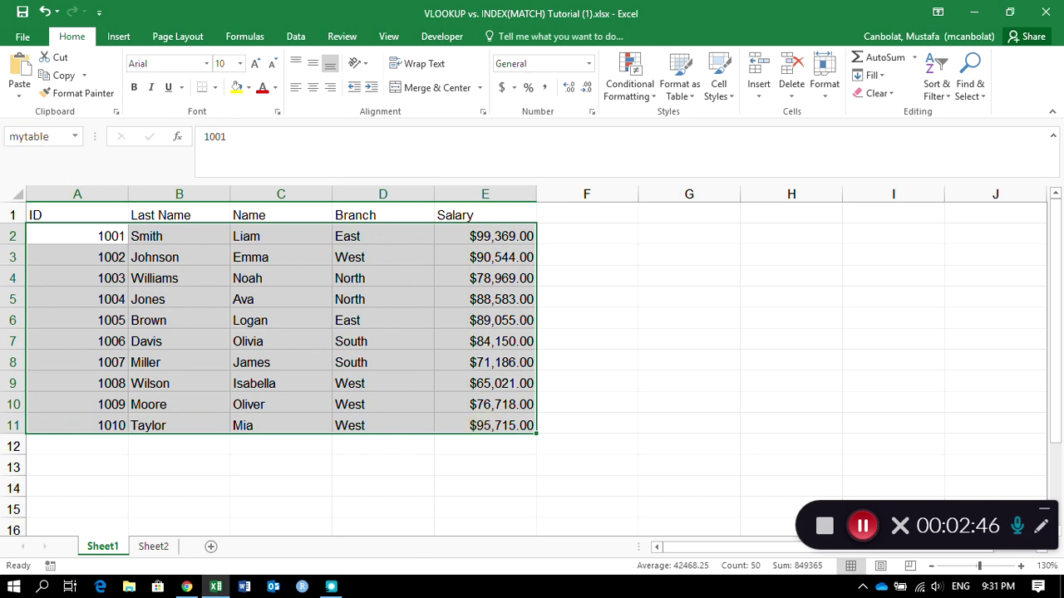
In Sheet2's cell B2, build a VLOOKUP of A2 in mytable with column index 5 and FALSE for an exact match.
{"action": "left_click", "coordinate": [153, 546]}
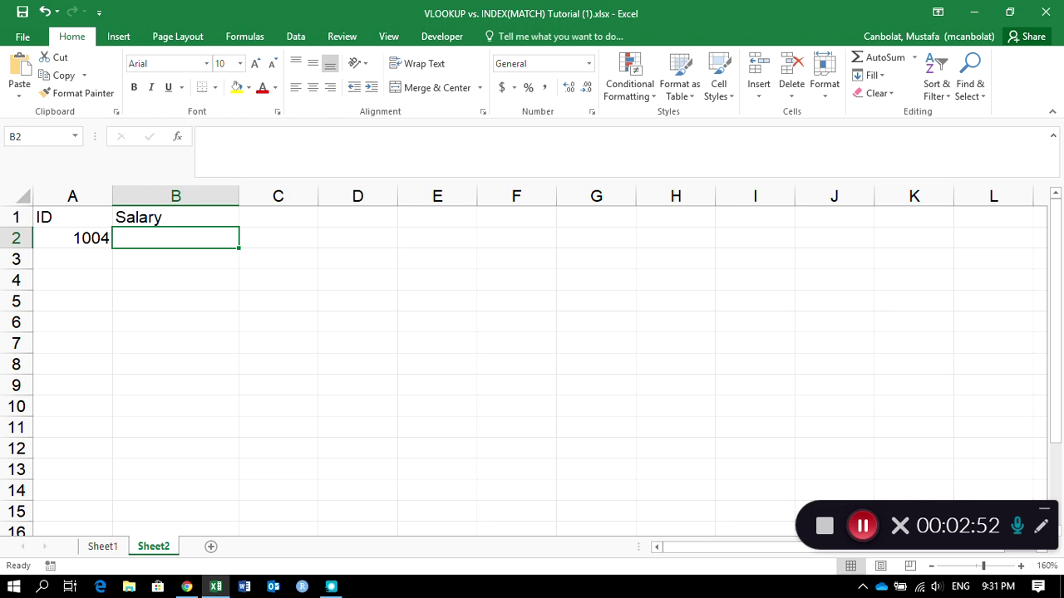
{"action": "scroll", "coordinate": [166, 299], "scroll_direction": "up", "scroll_amount": 1}
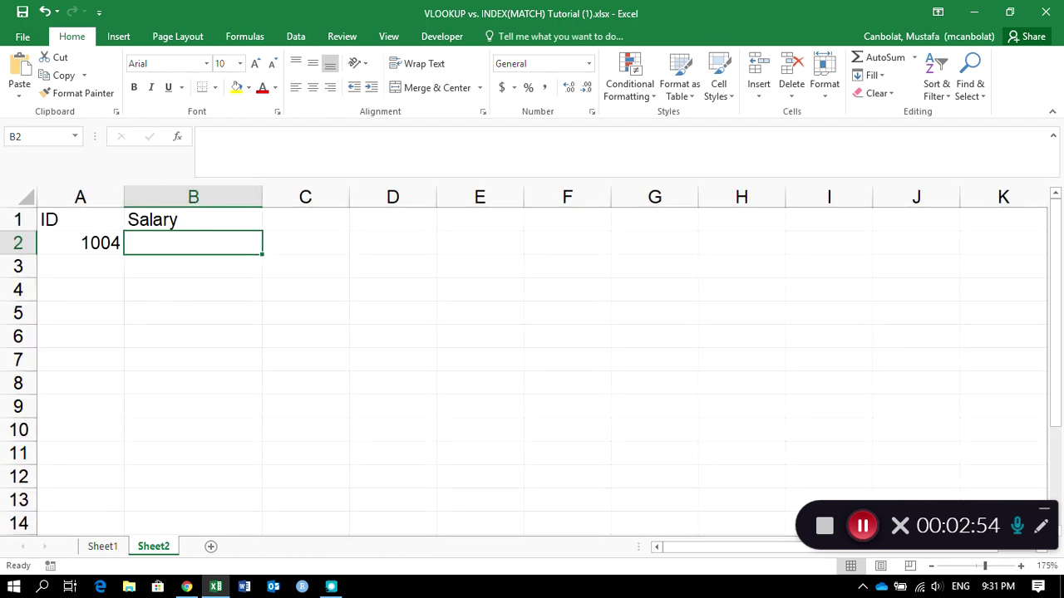
{"action": "type", "text": "="}
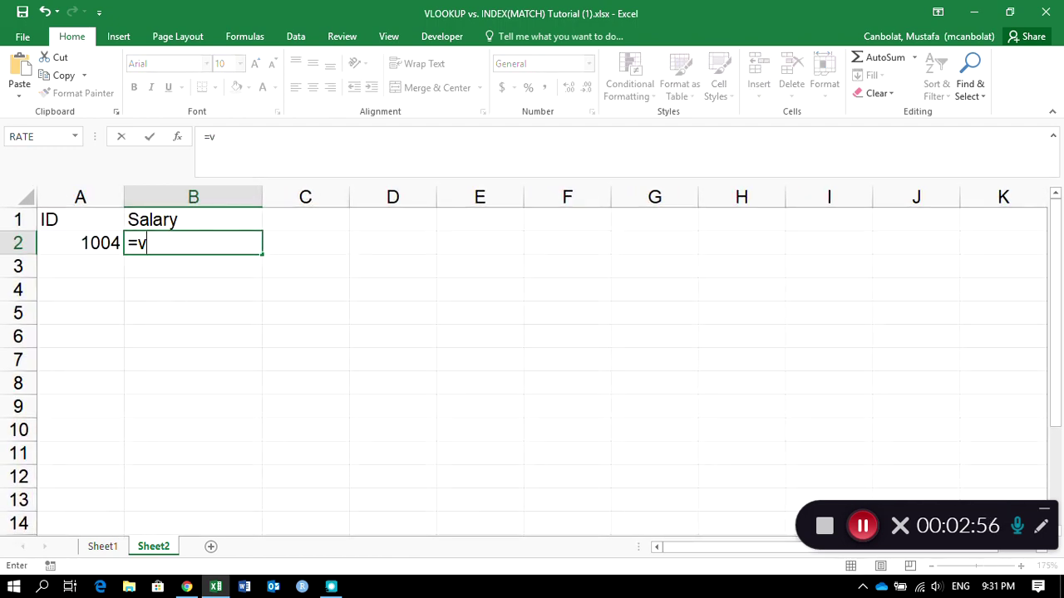
{"action": "type", "text": "vlookup("}
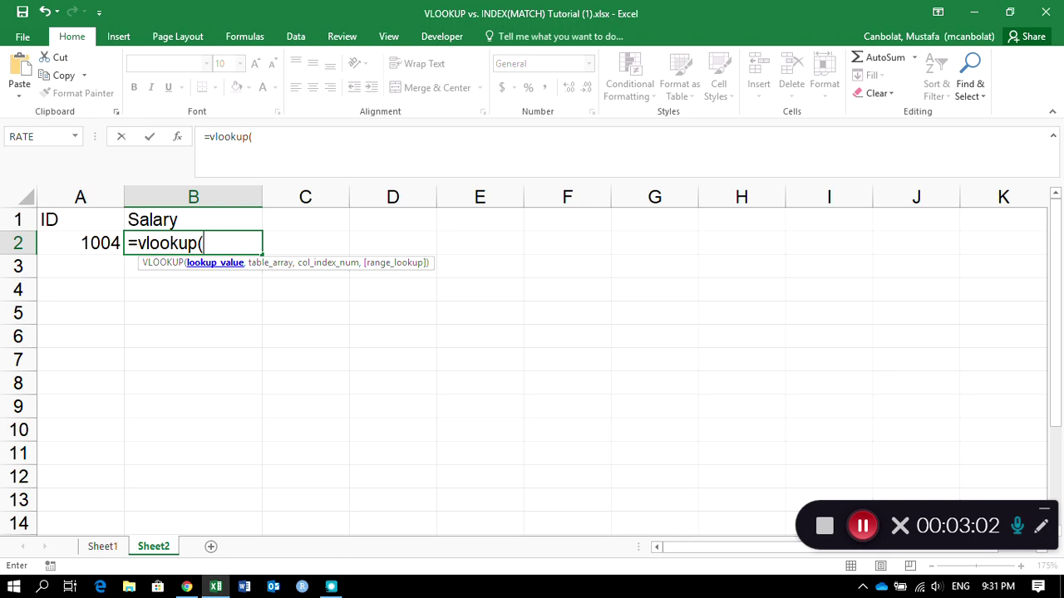
{"action": "left_click", "coordinate": [84, 240]}
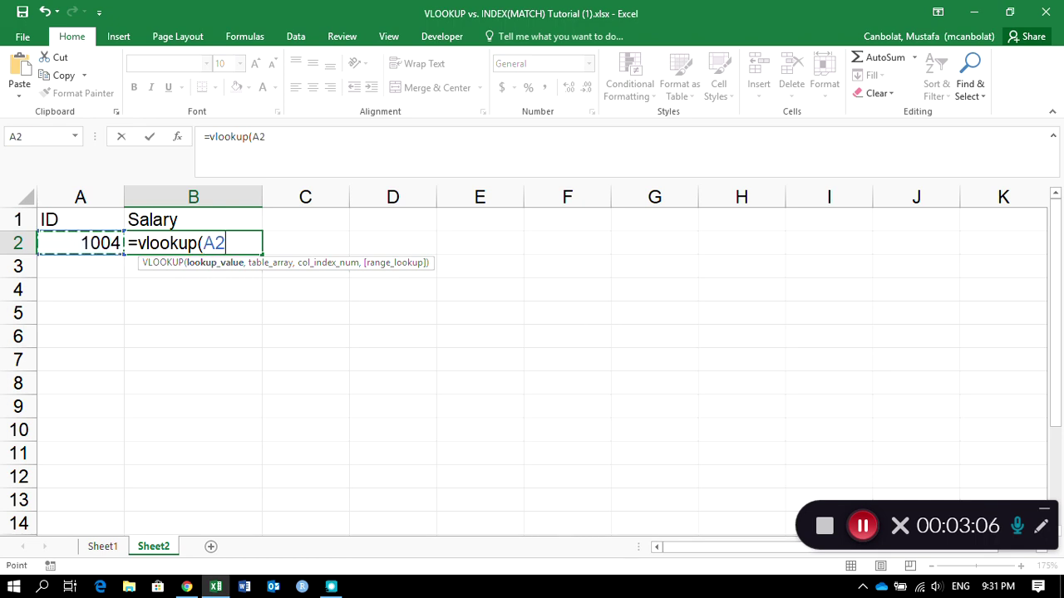
{"action": "type", "text": ","}
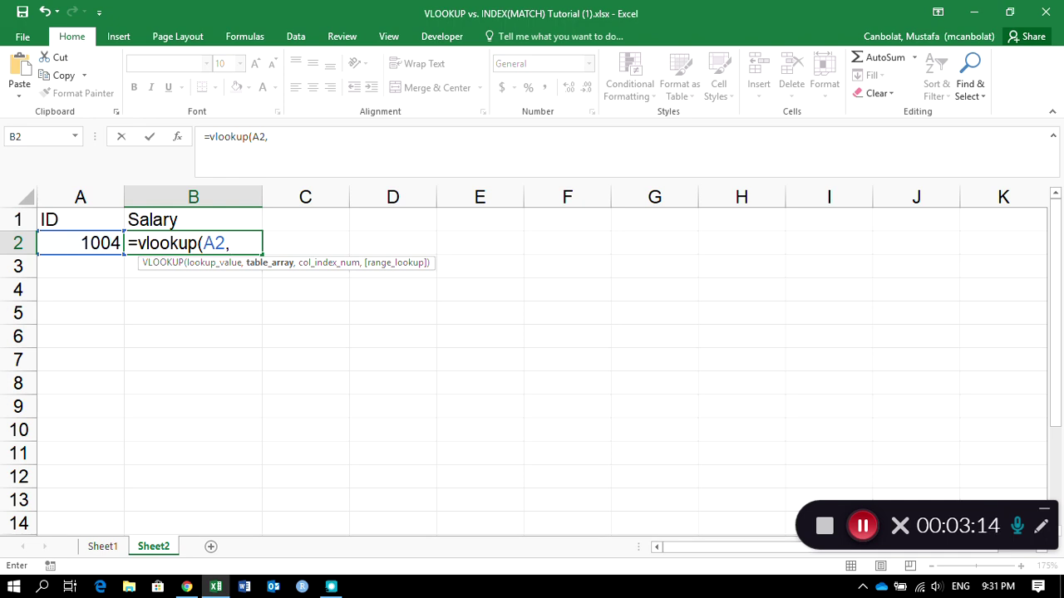
{"action": "type", "text": "mytable"}
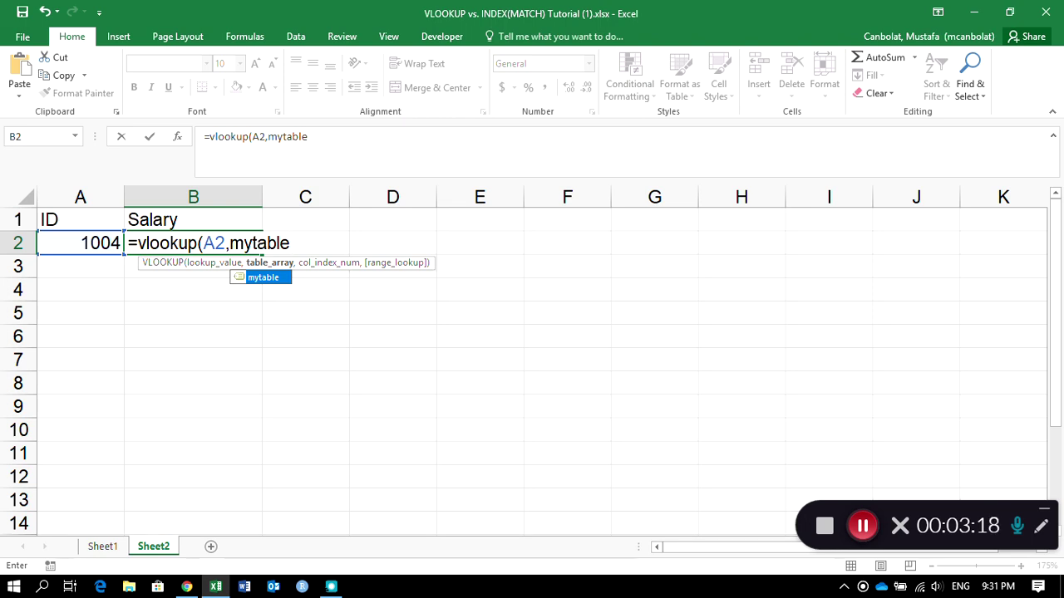
{"action": "type", "text": ",5"}
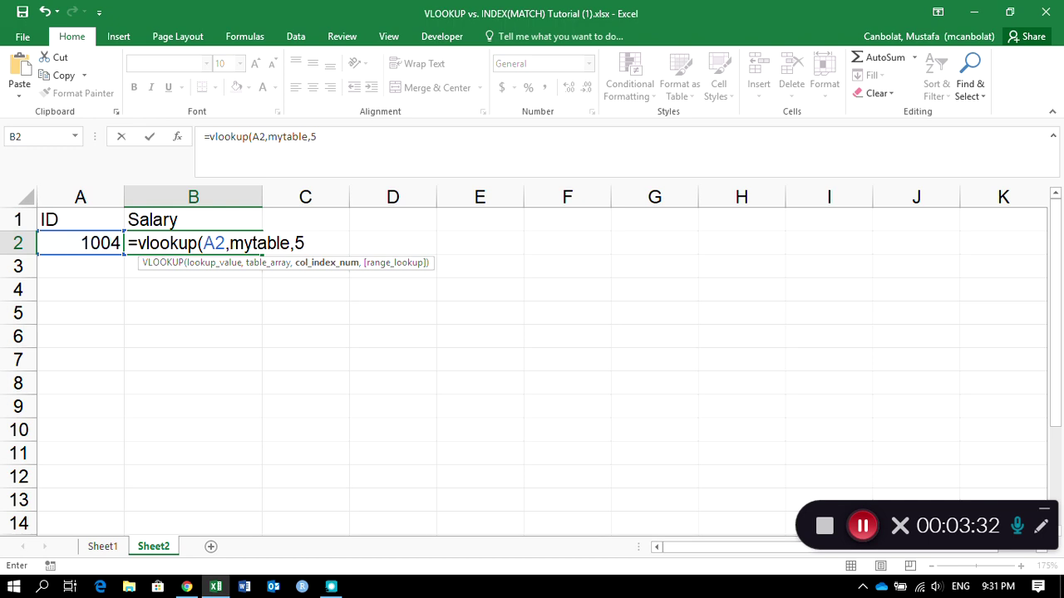
{"action": "type", "text": ","}
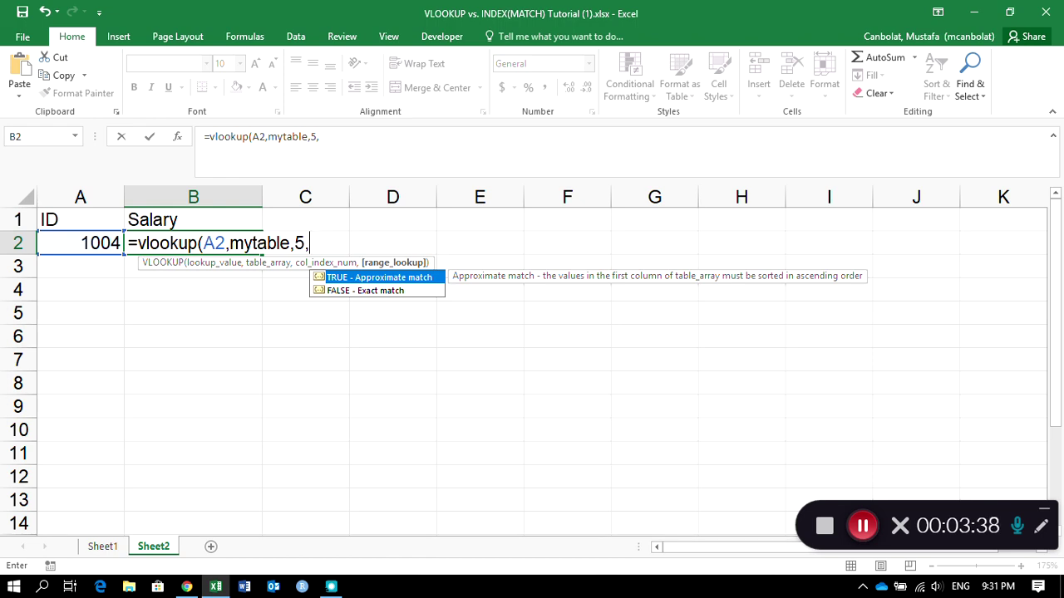
{"action": "double_click", "coordinate": [364, 291]}
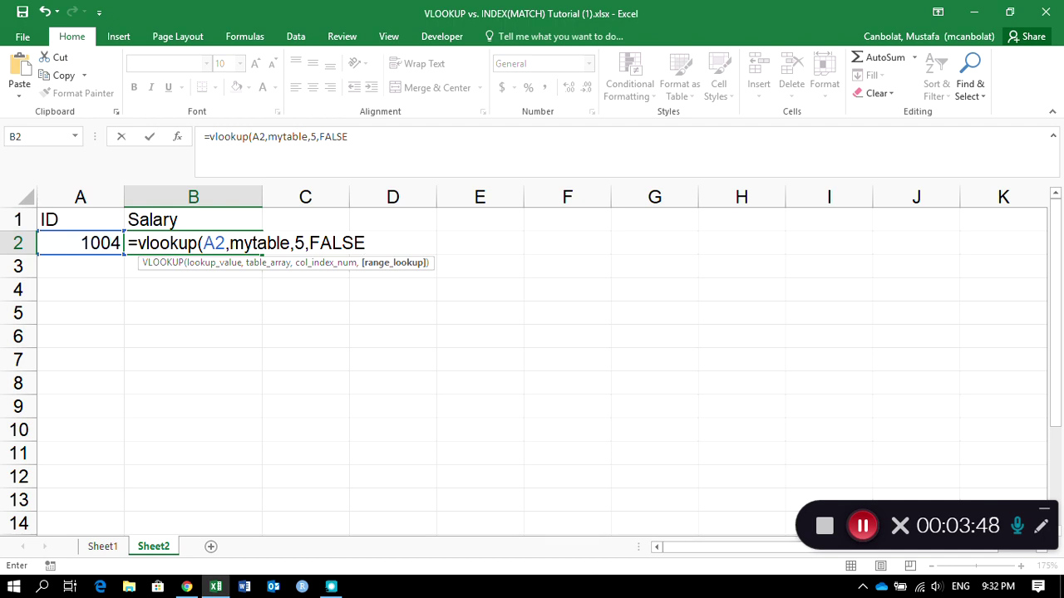
Replace the FALSE argument with 0 and enter the completed formula =vlookup(A2,mytable,5,0) in B2.
{"action": "key", "text": "BackSpace"}
{"action": "key", "text": "BackSpace"}
{"action": "key", "text": "BackSpace"}
{"action": "key", "text": "BackSpace"}
{"action": "key", "text": "BackSpace"}
{"action": "type", "text": "0"}
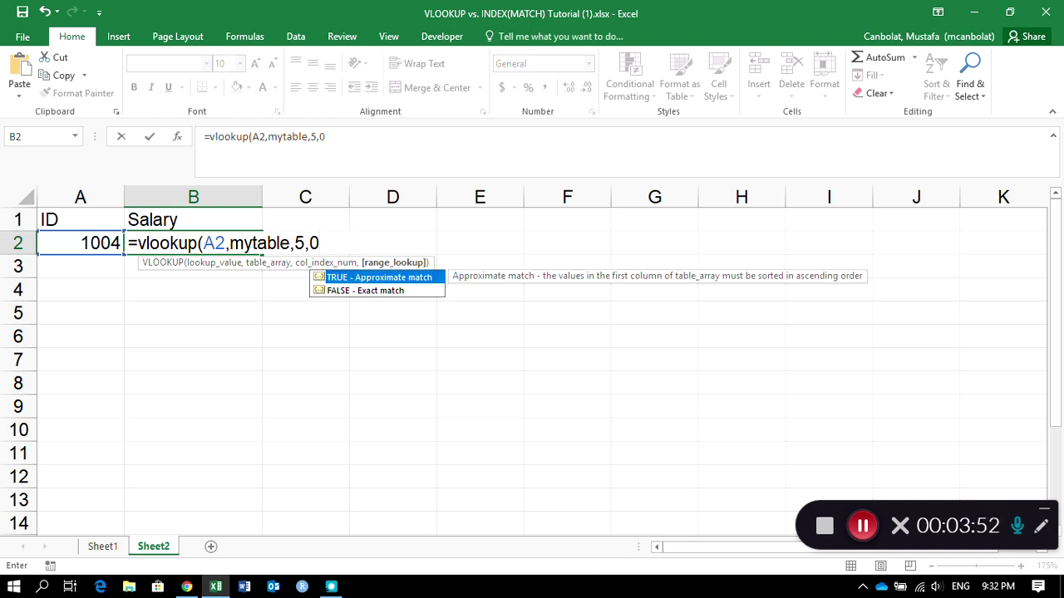
{"action": "type", "text": ")"}
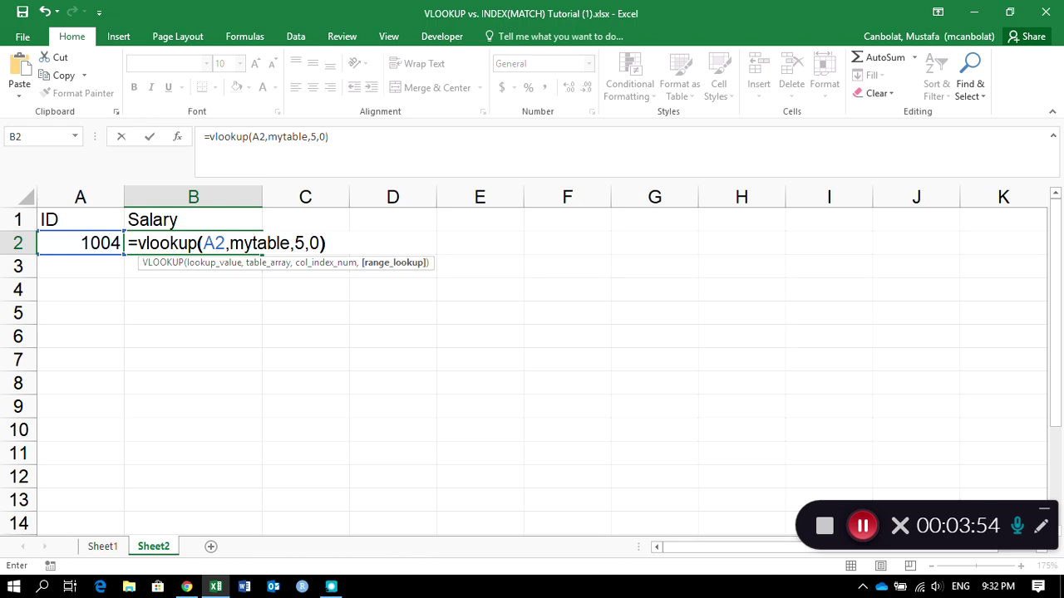
{"action": "key", "text": "Return"}
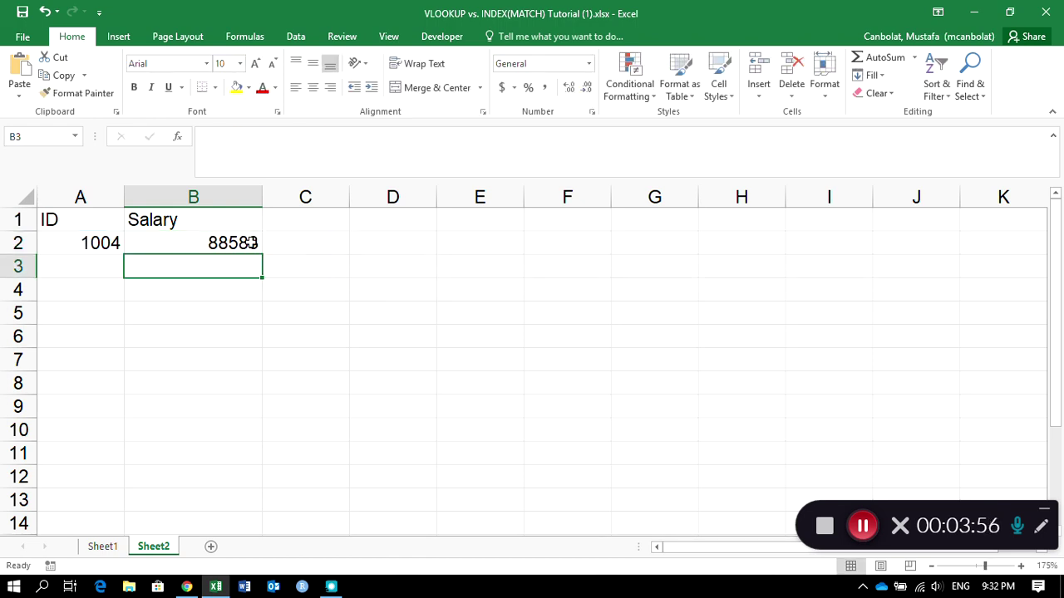
Apply the dollar Accounting format to the salary result in B2 and widen column B.
{"action": "key", "text": "Up"}
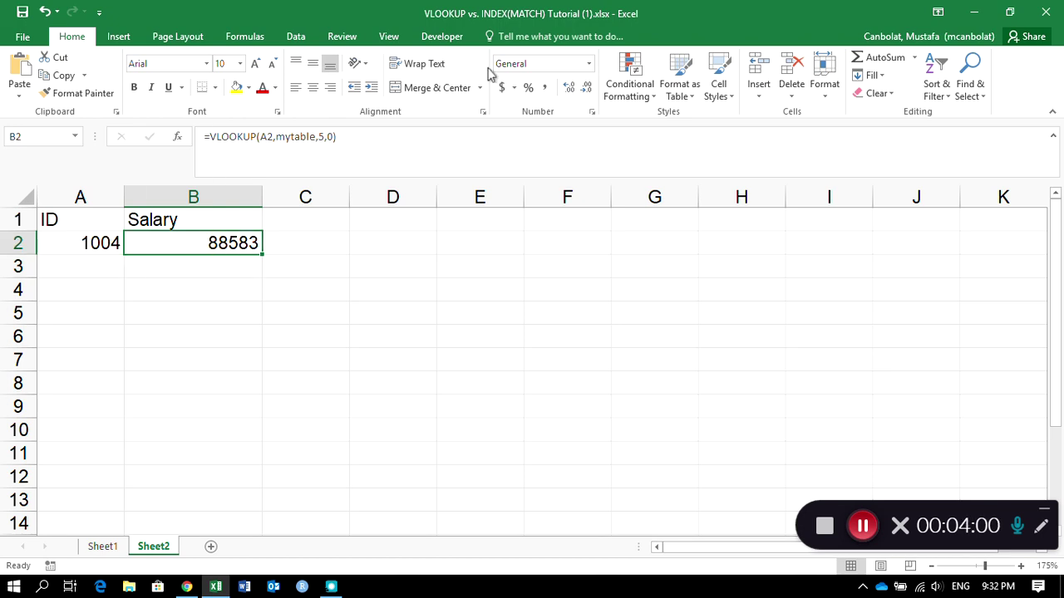
{"action": "left_click", "coordinate": [504, 90]}
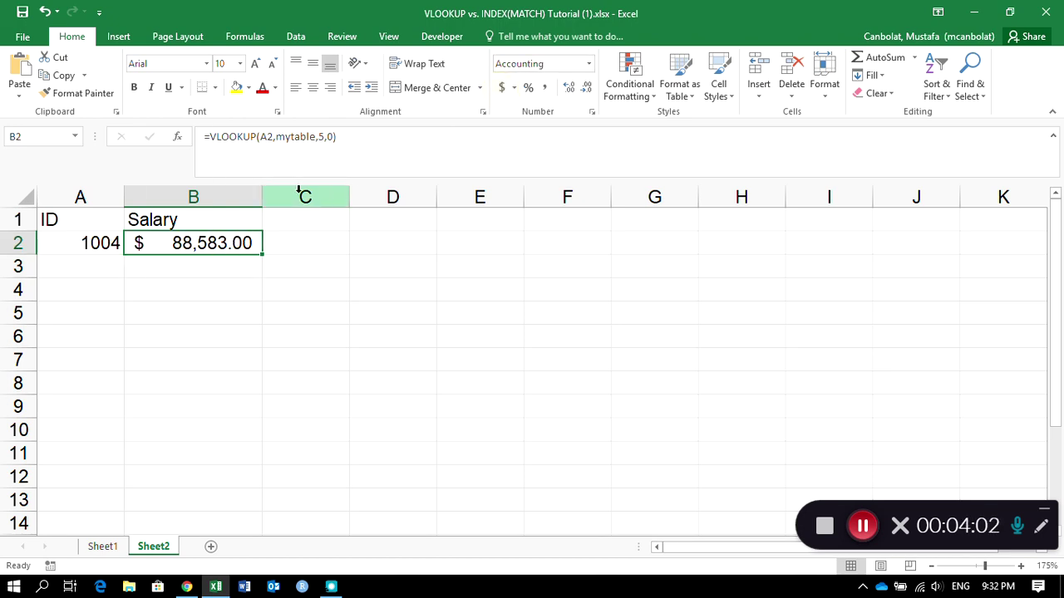
{"action": "left_click_drag", "start_coordinate": [263, 197], "coordinate": [306, 200]}
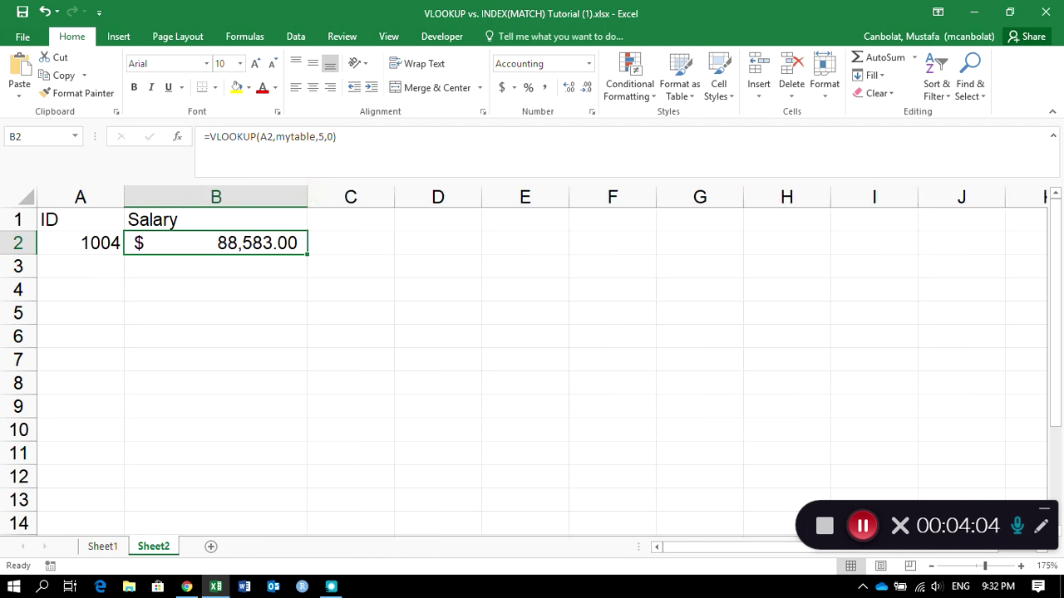
Change the lookup ID in A2 to the employee ID listed in row 9 of Sheet1.
{"action": "left_click", "coordinate": [83, 243]}
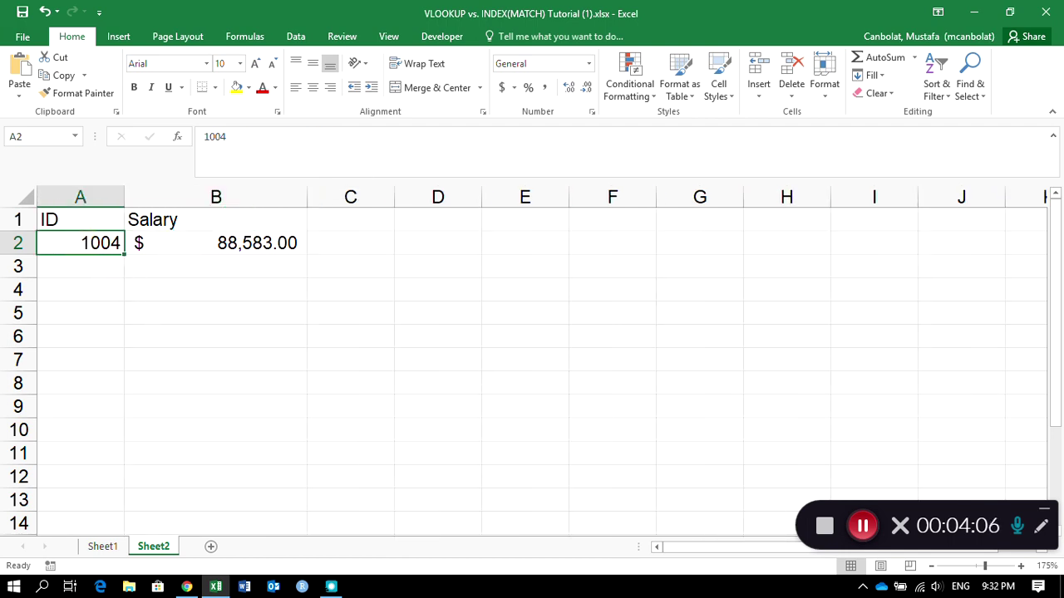
{"action": "left_click", "coordinate": [192, 249]}
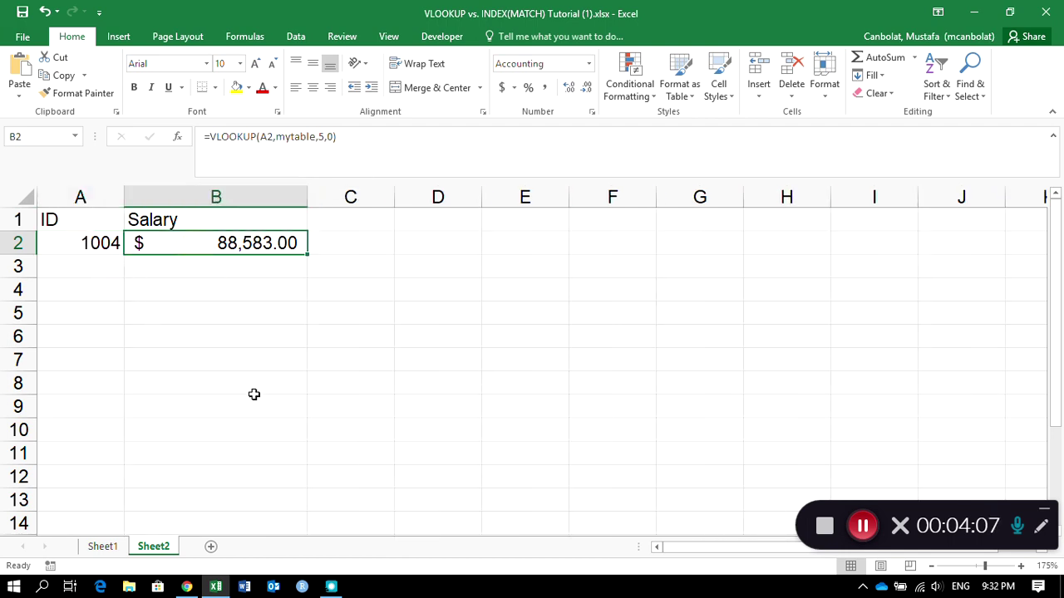
{"action": "left_click", "coordinate": [92, 243]}
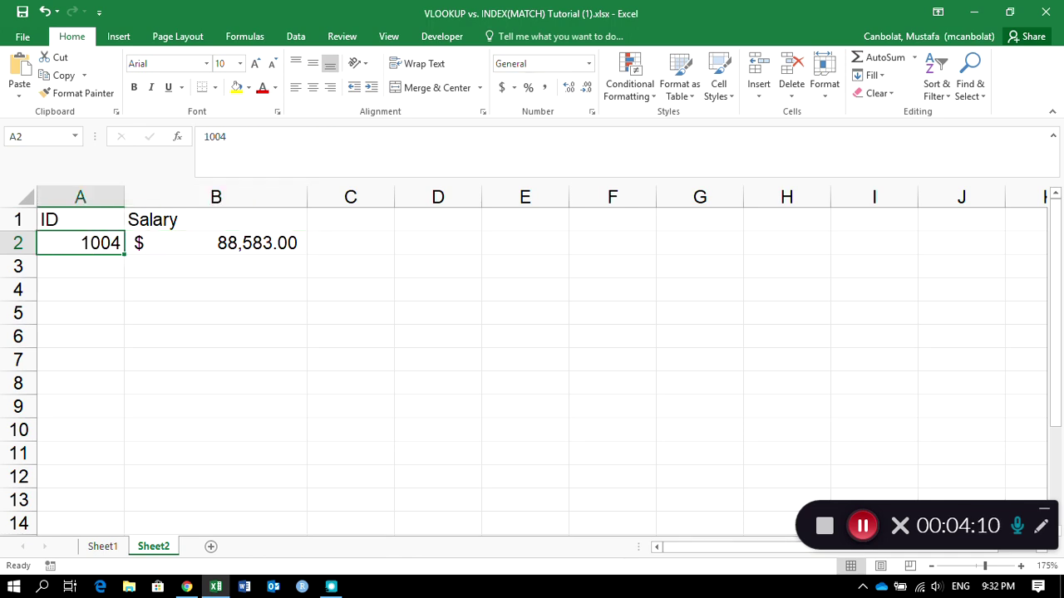
{"action": "key", "text": "F2"}
{"action": "key", "text": "BackSpace"}
{"action": "type", "text": "8"}
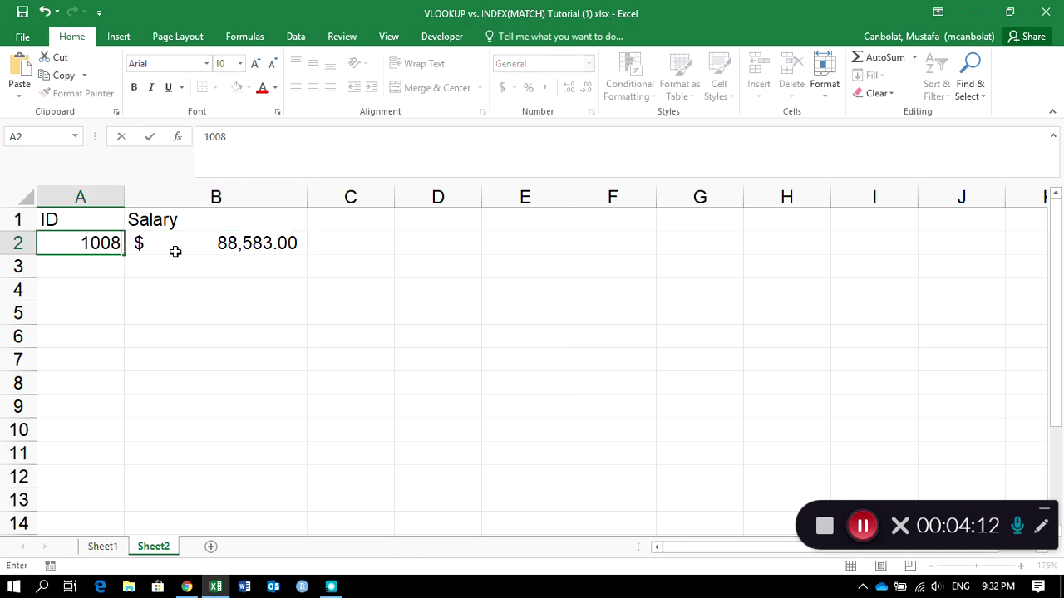
{"action": "key", "text": "Return"}
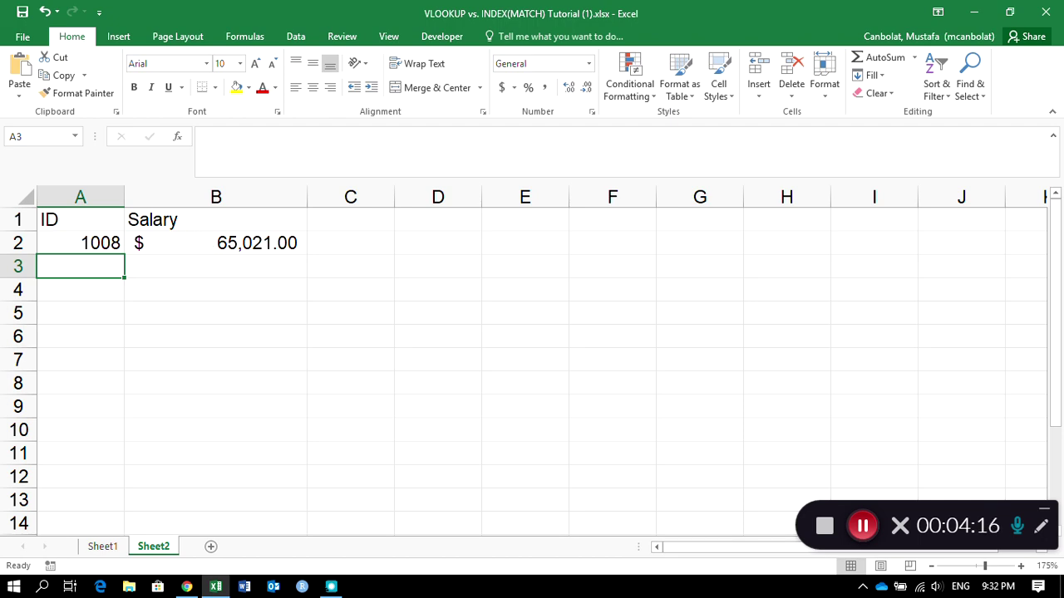
Review the arguments of the VLOOKUP formula in B2 without changing it.
{"action": "left_click", "coordinate": [192, 249]}
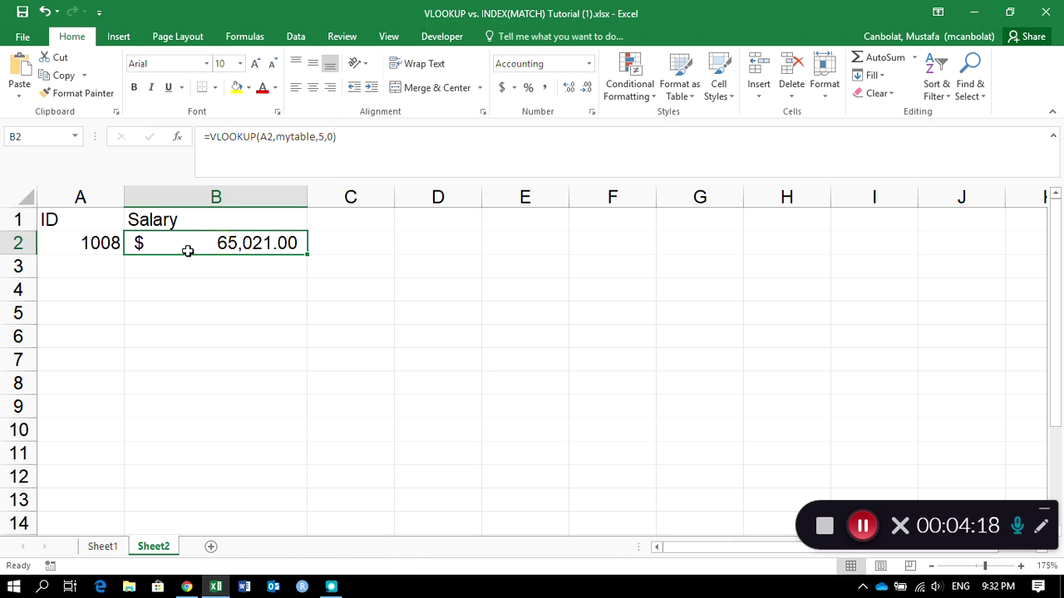
{"action": "double_click", "coordinate": [223, 244]}
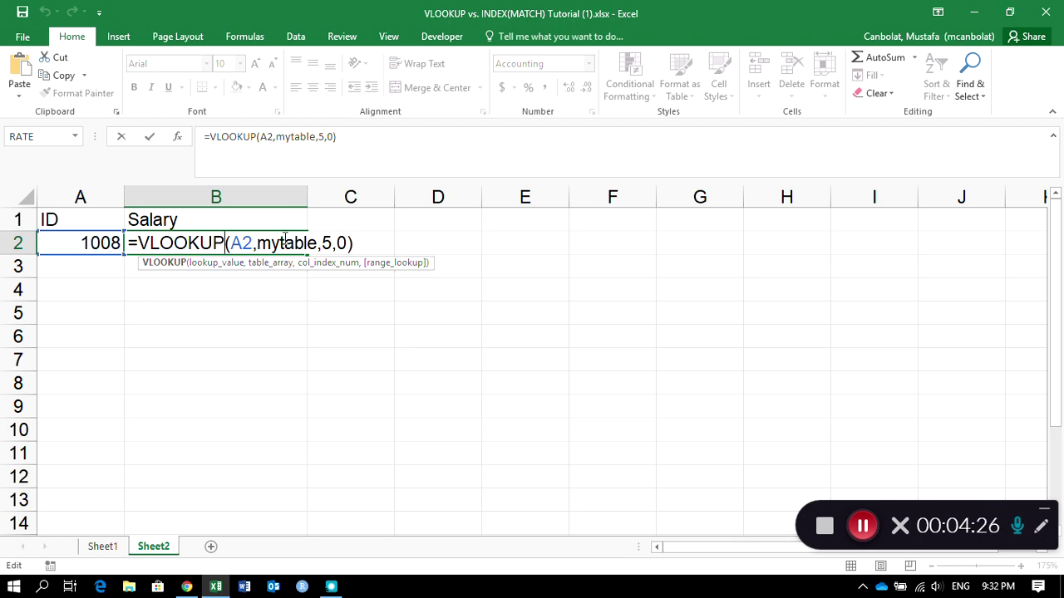
{"action": "key", "text": "ctrl+Return"}
Examine the ID column on Sheet1 as the first column of the lookup table, without and with its header.
{"action": "left_click", "coordinate": [102, 547]}
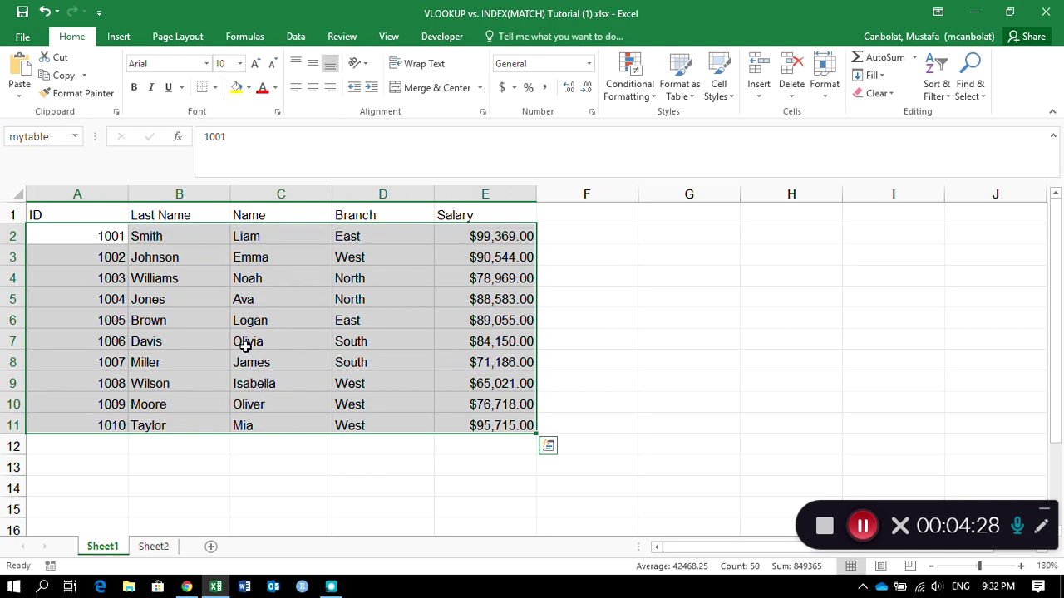
{"action": "left_click", "coordinate": [166, 297]}
{"action": "left_click_drag", "start_coordinate": [95, 241], "coordinate": [87, 431]}
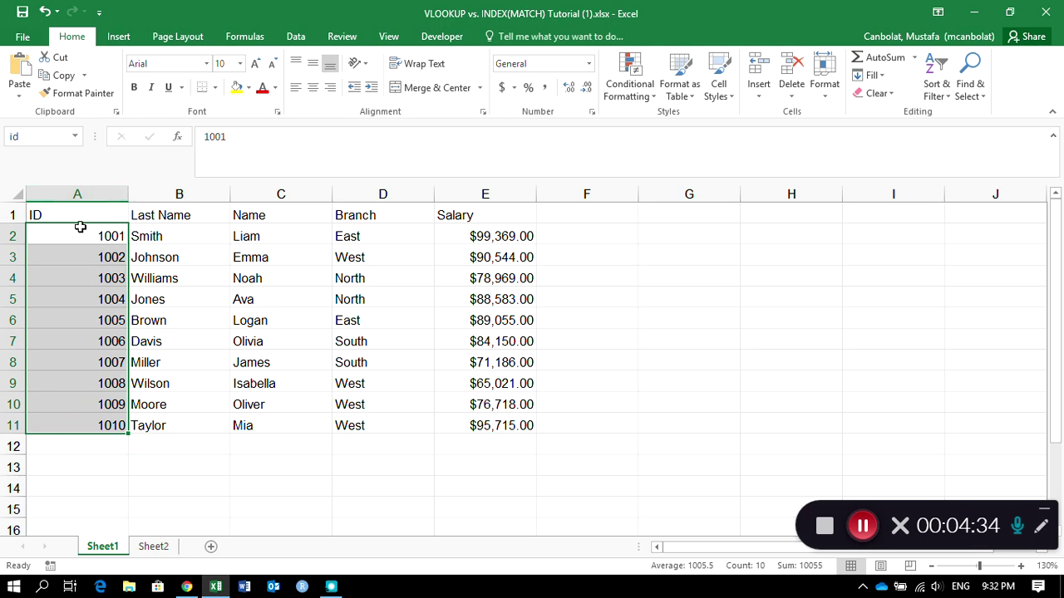
{"action": "left_click_drag", "start_coordinate": [107, 213], "coordinate": [90, 426]}
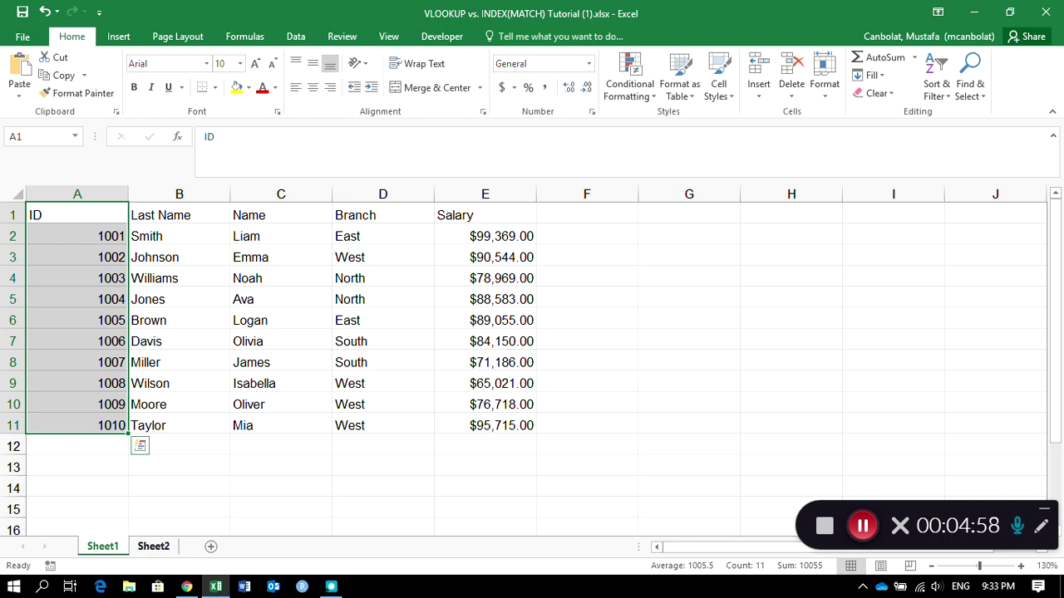
On Sheet2, widen column C and enter the labels MATCH in D2 and INDEX in D3.
{"action": "key", "text": "ctrl+Page_Down"}
{"action": "left_click", "coordinate": [266, 269]}
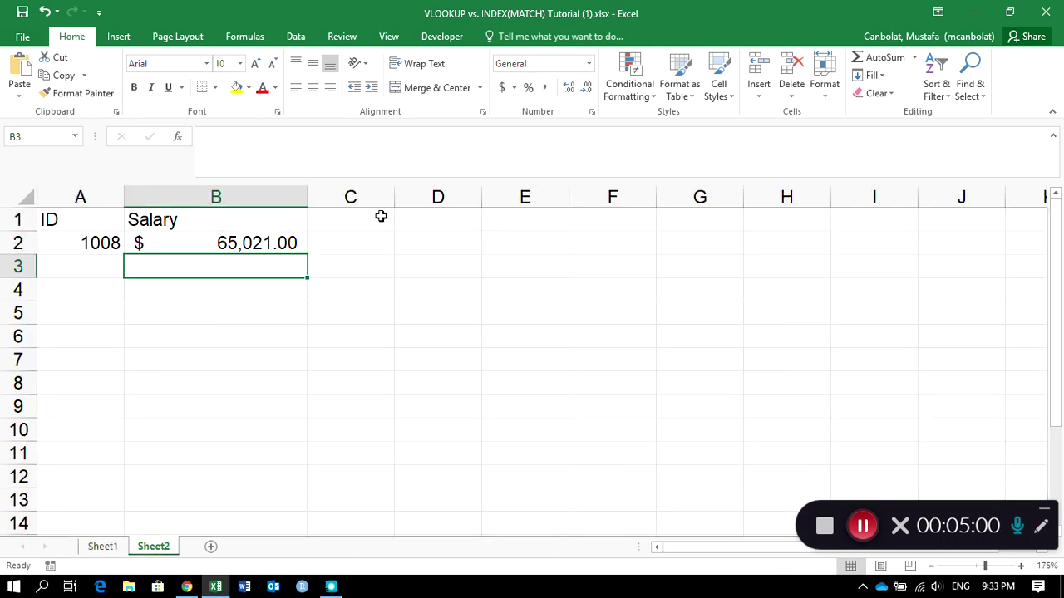
{"action": "left_click_drag", "start_coordinate": [393, 197], "coordinate": [435, 197]}
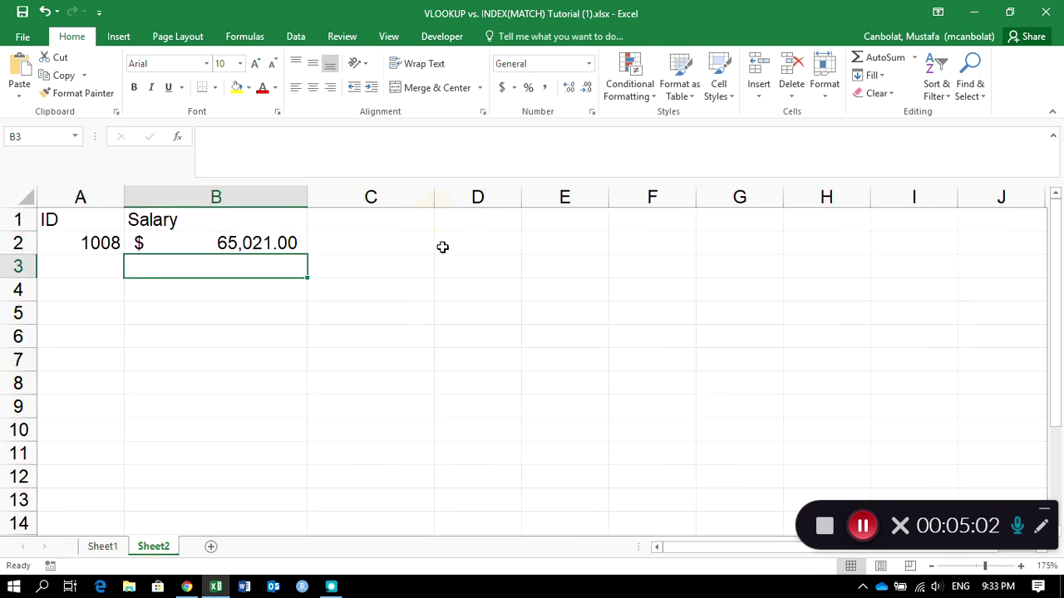
{"action": "left_click", "coordinate": [460, 244]}
{"action": "type", "text": "M"}
{"action": "key", "text": "BackSpace"}
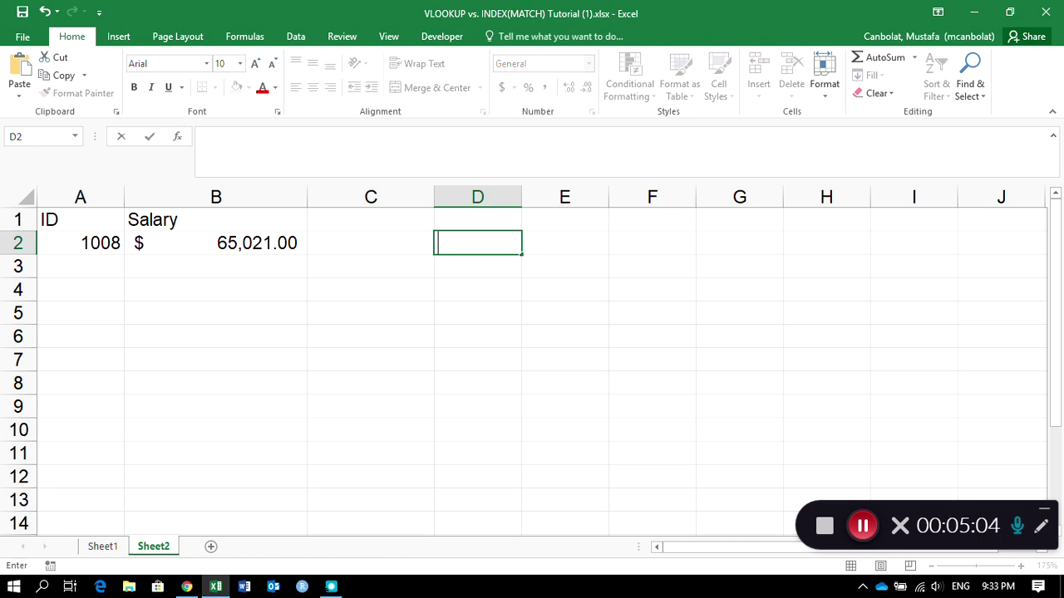
{"action": "type", "text": "MATCH"}
{"action": "key", "text": "Return"}
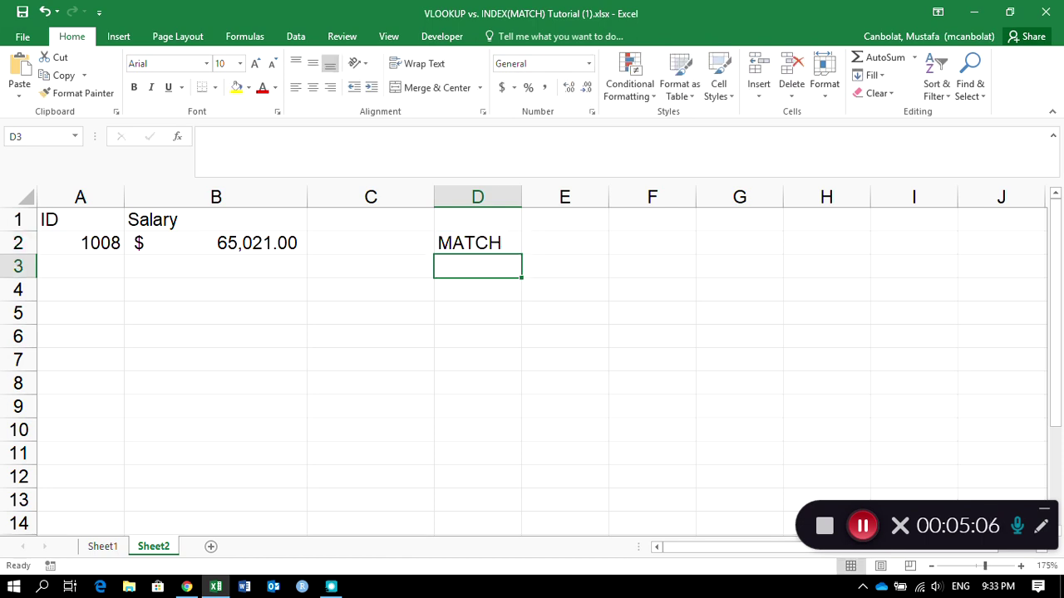
{"action": "type", "text": "INDEX"}
{"action": "key", "text": "Return"}
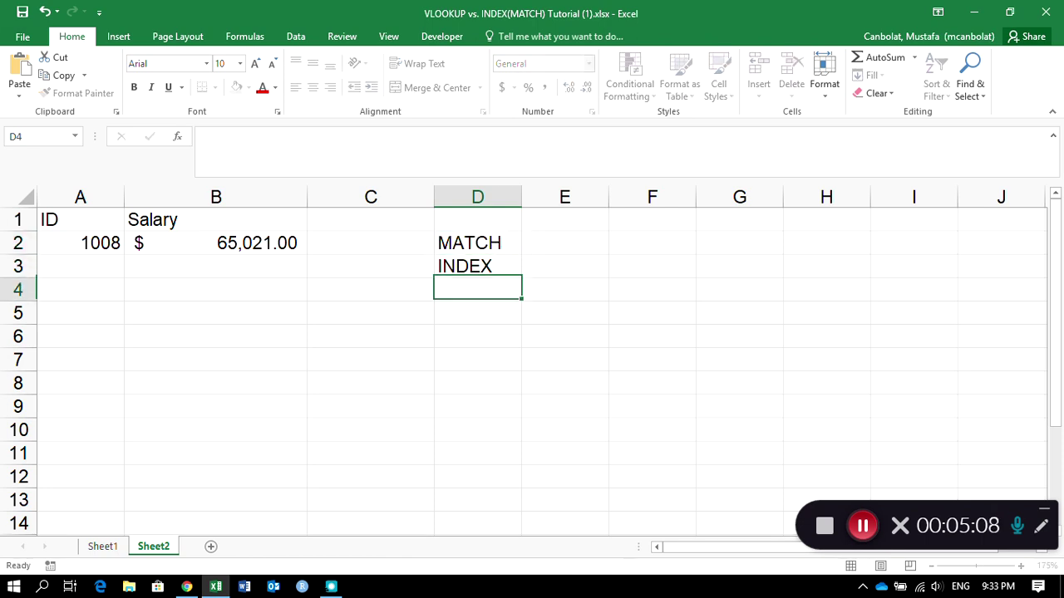
{"action": "key", "text": "Up"}
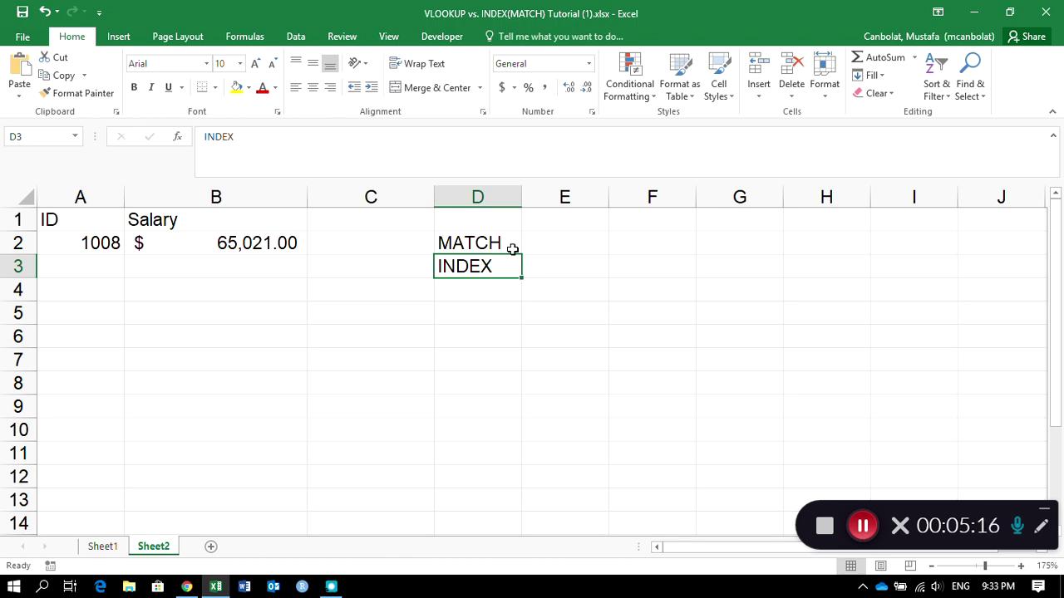
Enter the formula =MATCH(A2,id,0) in E2 to find the looked-up ID's position with an exact match.
{"action": "left_click", "coordinate": [540, 240]}
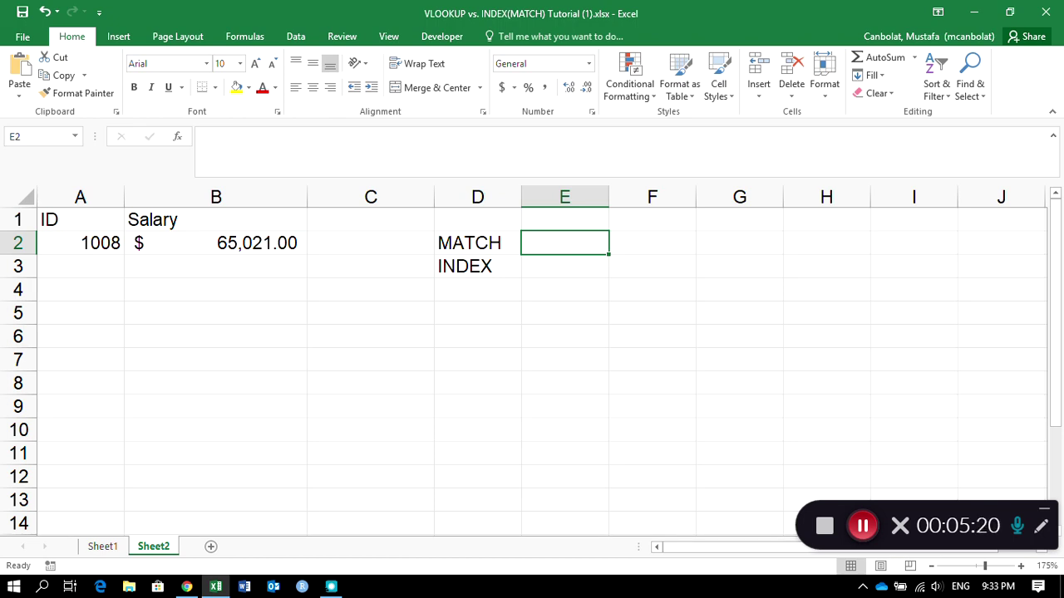
{"action": "type", "text": "=MATCH"}
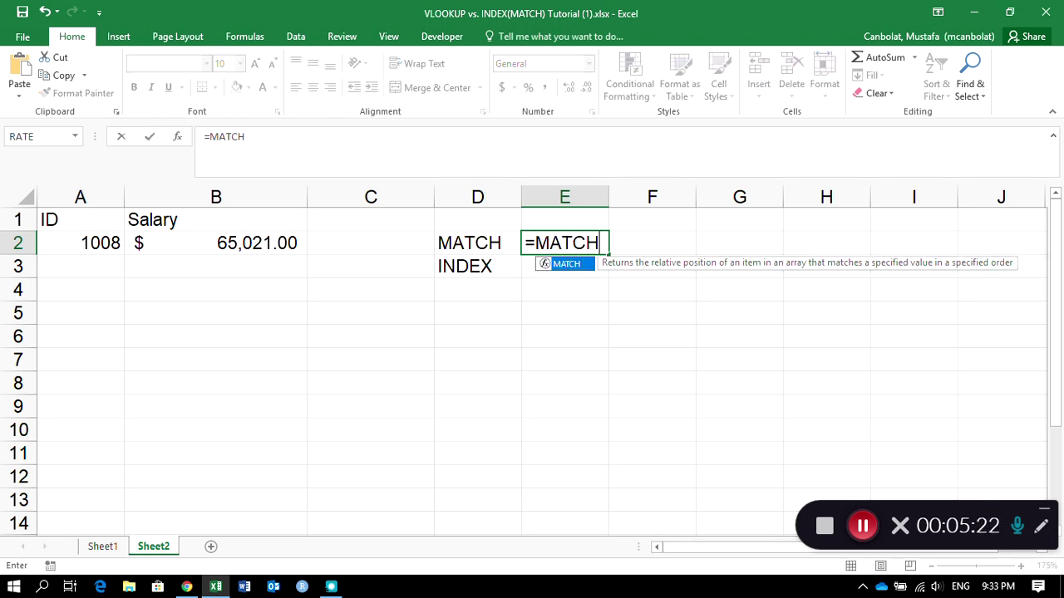
{"action": "type", "text": "("}
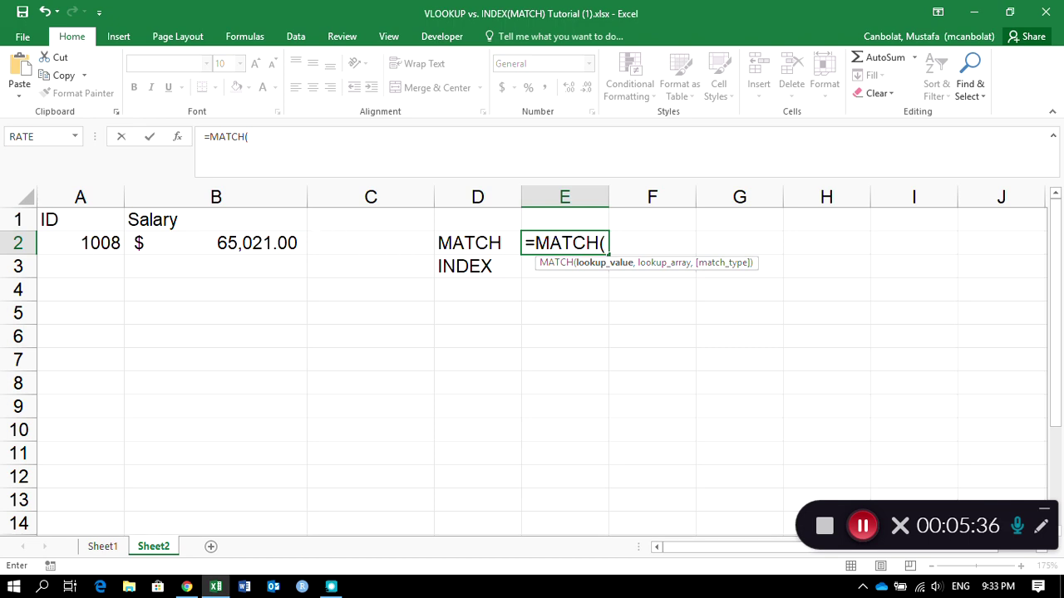
{"action": "left_click", "coordinate": [90, 243]}
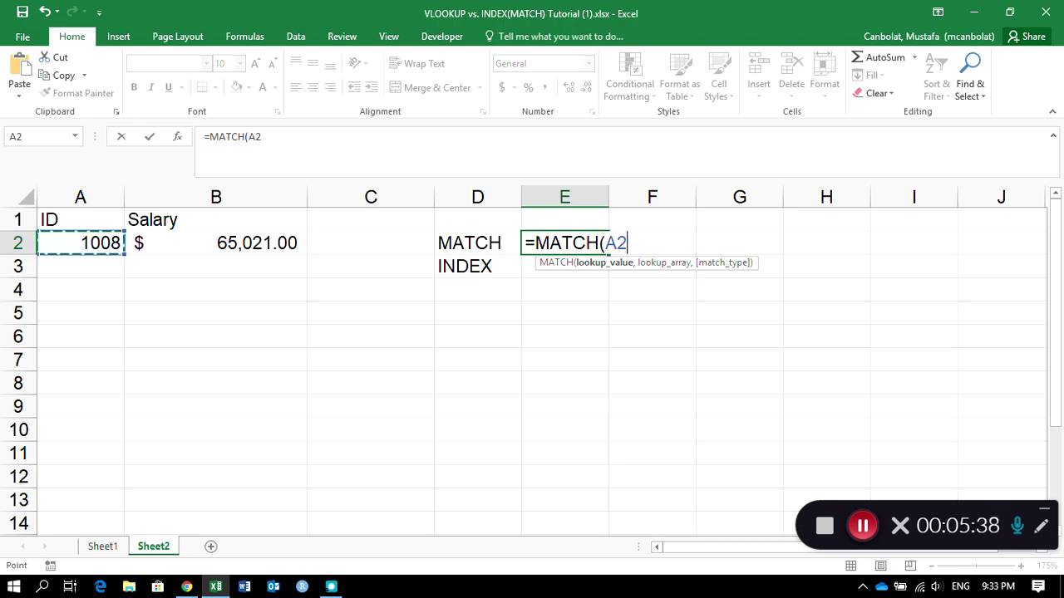
{"action": "type", "text": ","}
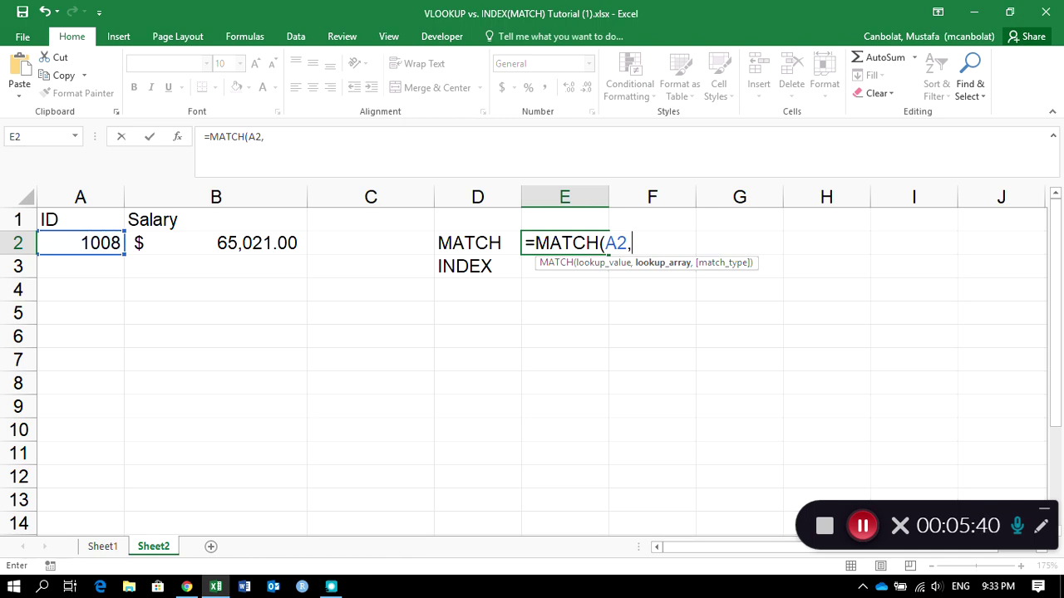
{"action": "type", "text": "id"}
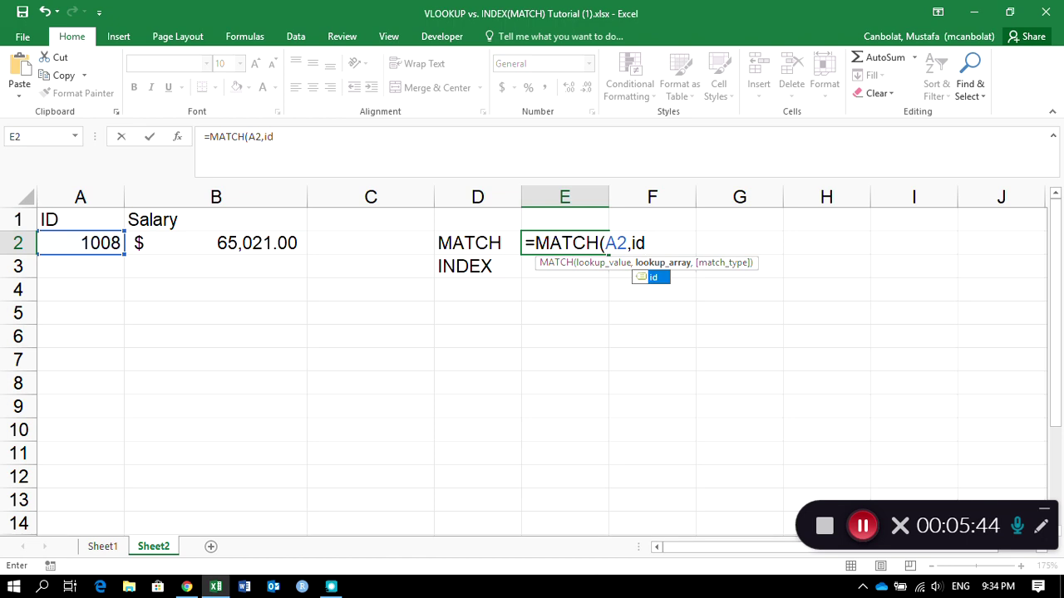
{"action": "type", "text": ","}
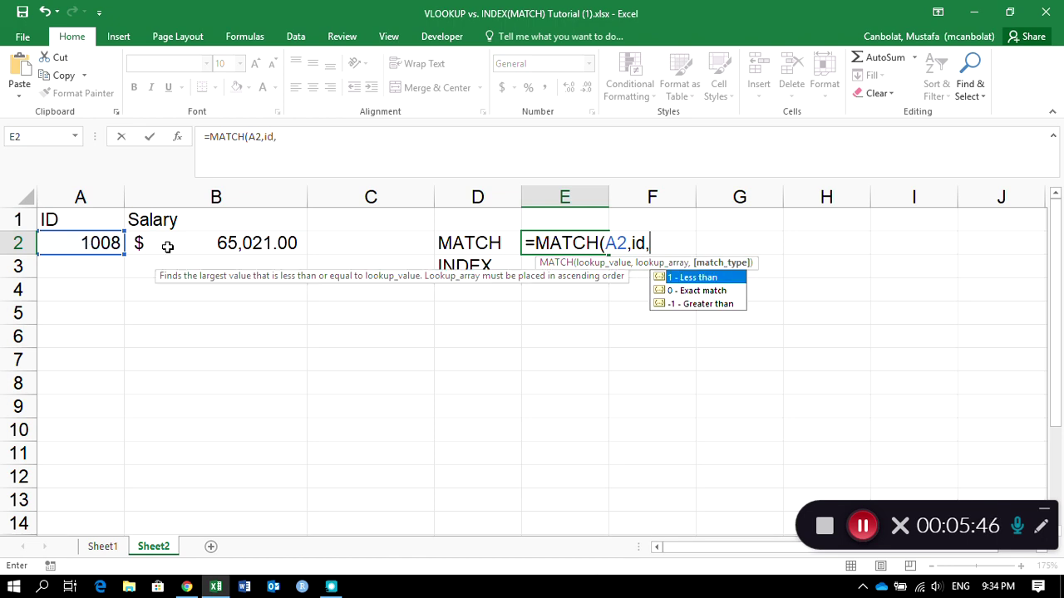
{"action": "double_click", "coordinate": [722, 290]}
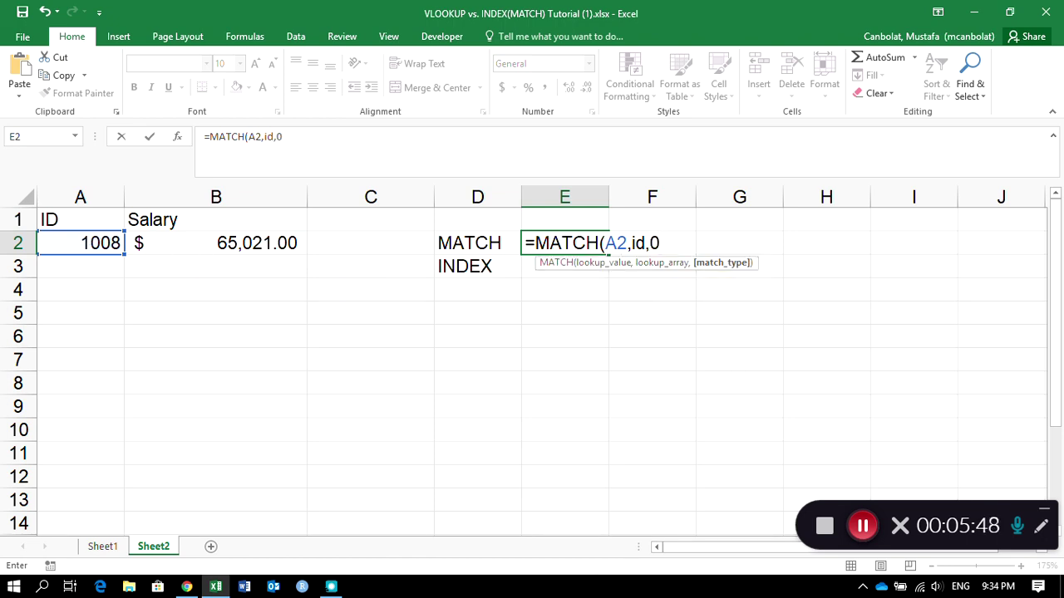
{"action": "type", "text": ")"}
{"action": "key", "text": "Return"}
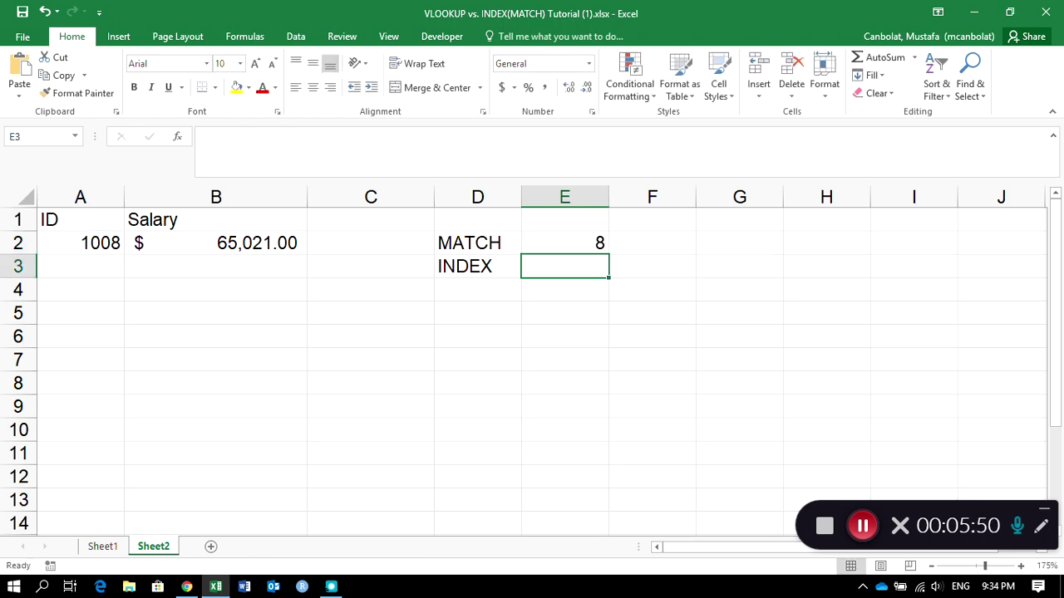
Examine the ID range on Sheet1, comparing the looked-up ID's position within the range with its worksheet row, and return to Sheet2.
{"action": "left_click", "coordinate": [558, 235]}
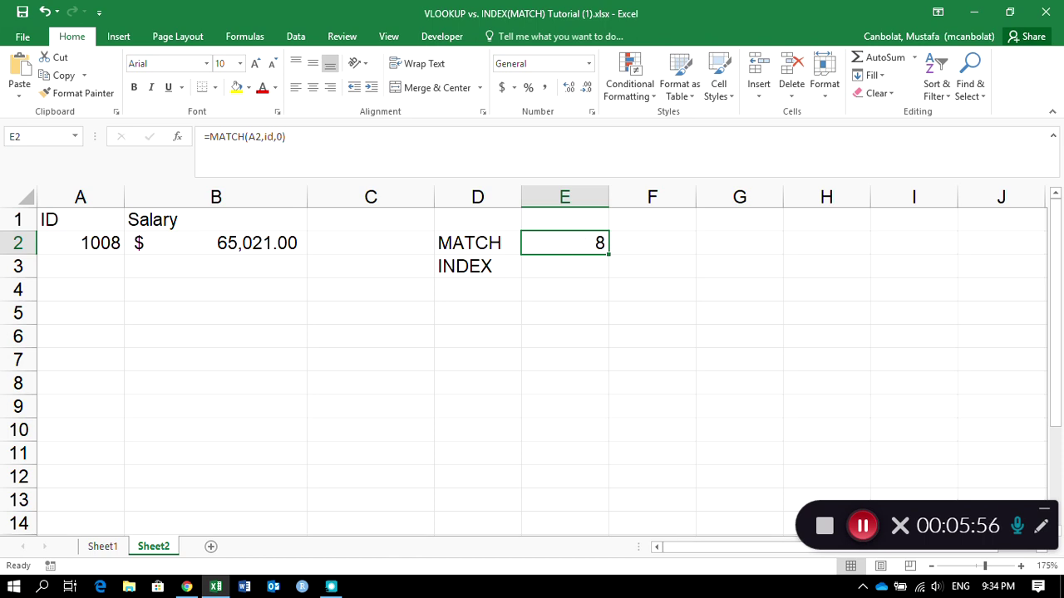
{"action": "left_click", "coordinate": [102, 546]}
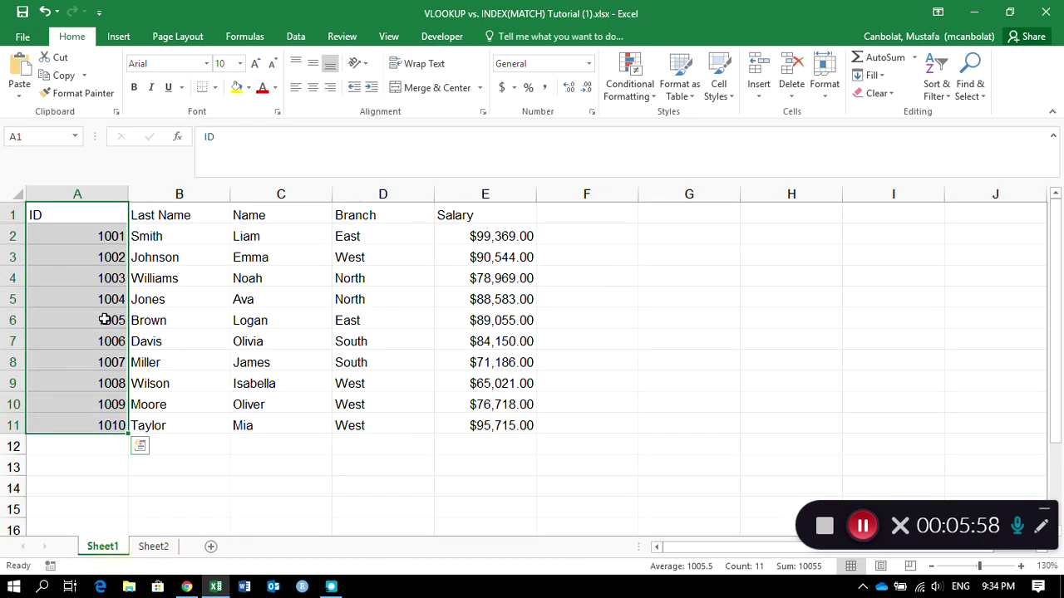
{"action": "left_click", "coordinate": [93, 383]}
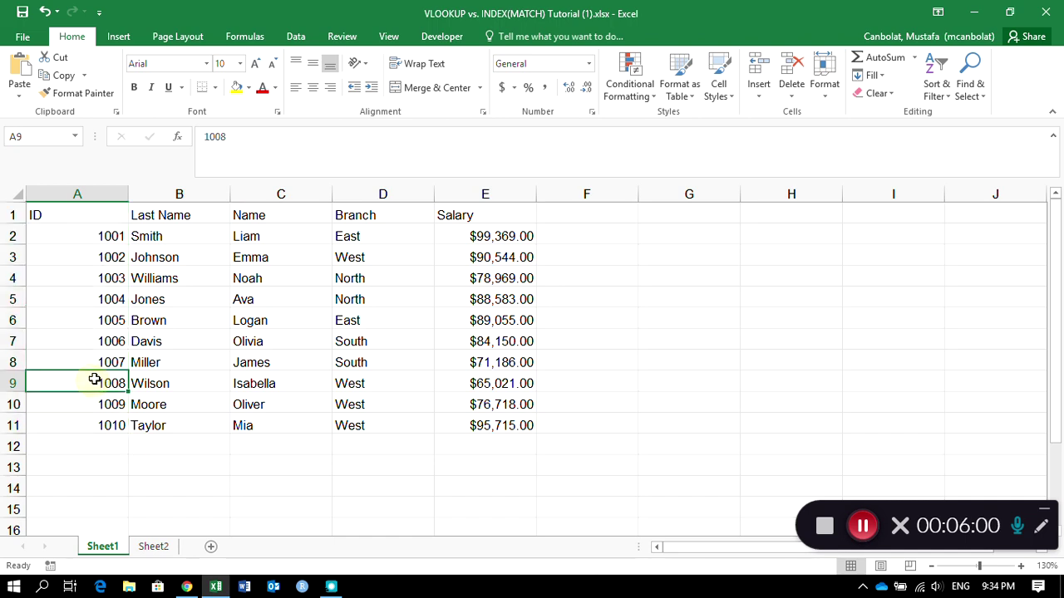
{"action": "left_click_drag", "start_coordinate": [89, 238], "coordinate": [98, 427]}
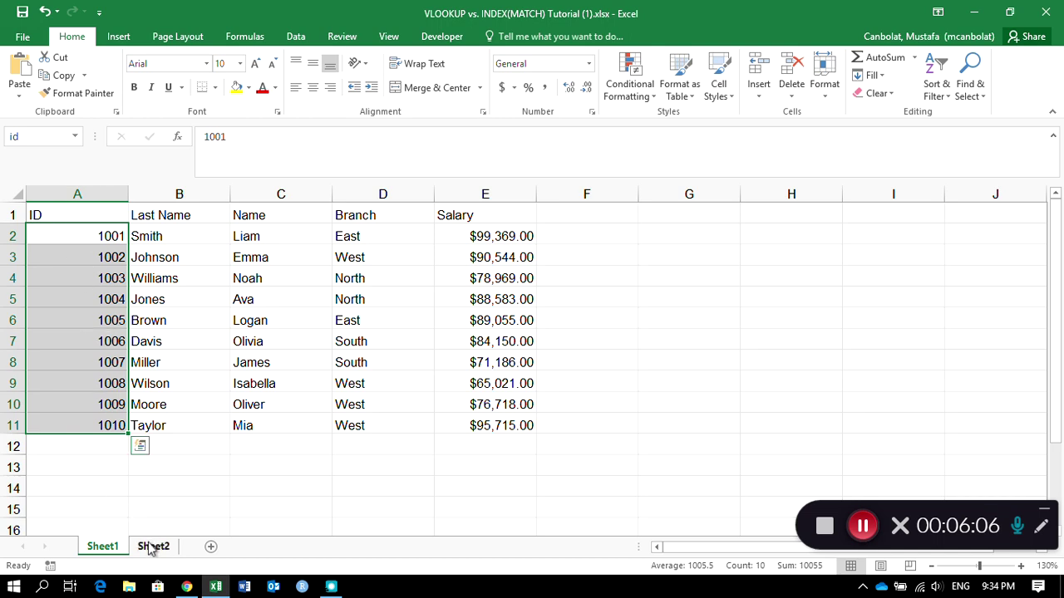
{"action": "left_click", "coordinate": [15, 425]}
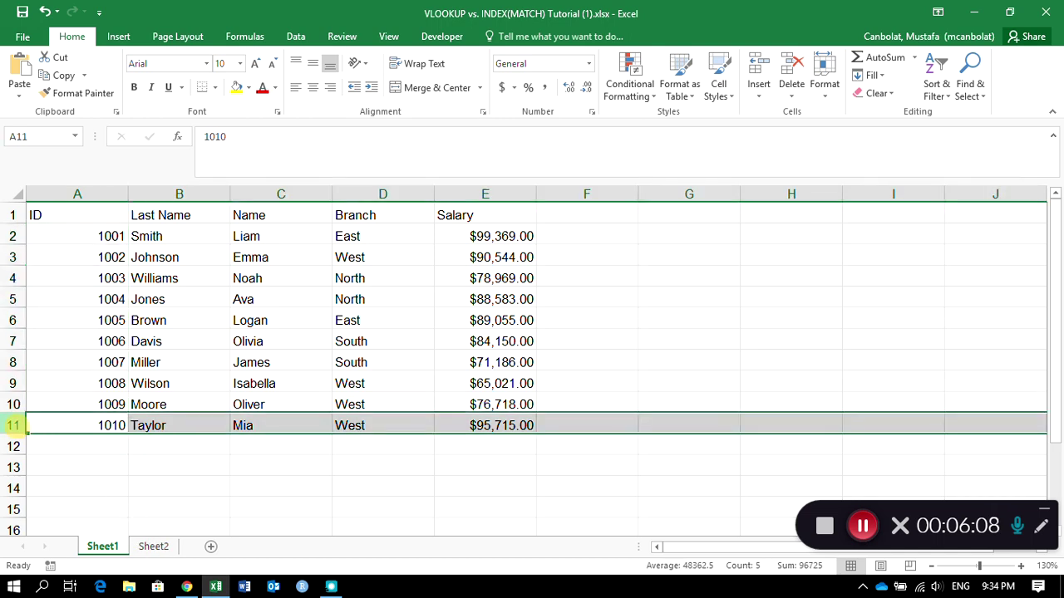
{"action": "left_click", "coordinate": [14, 383]}
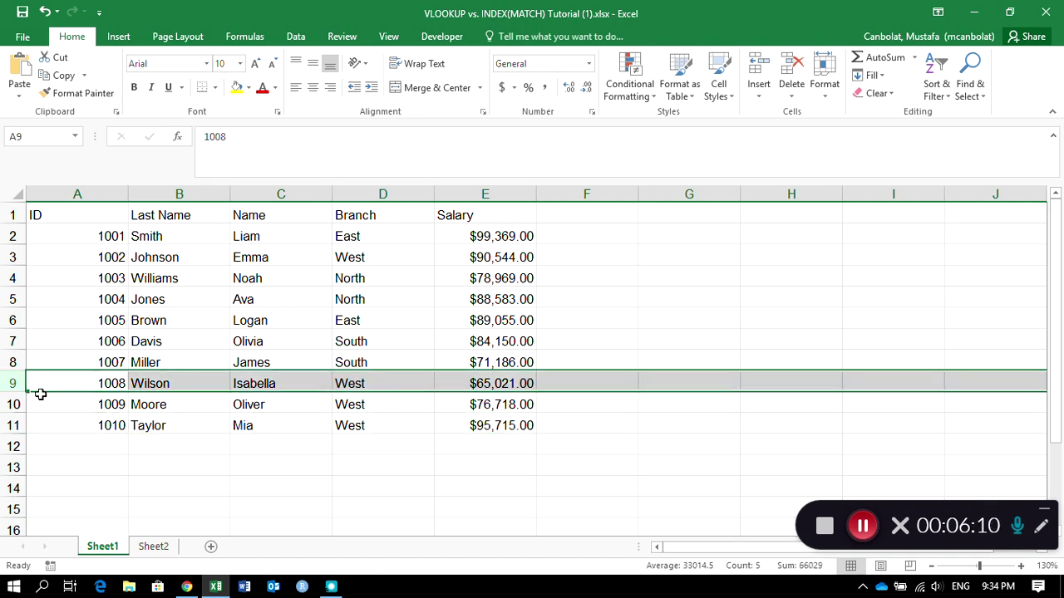
{"action": "left_click", "coordinate": [103, 382]}
{"action": "left_click_drag", "start_coordinate": [103, 236], "coordinate": [107, 425]}
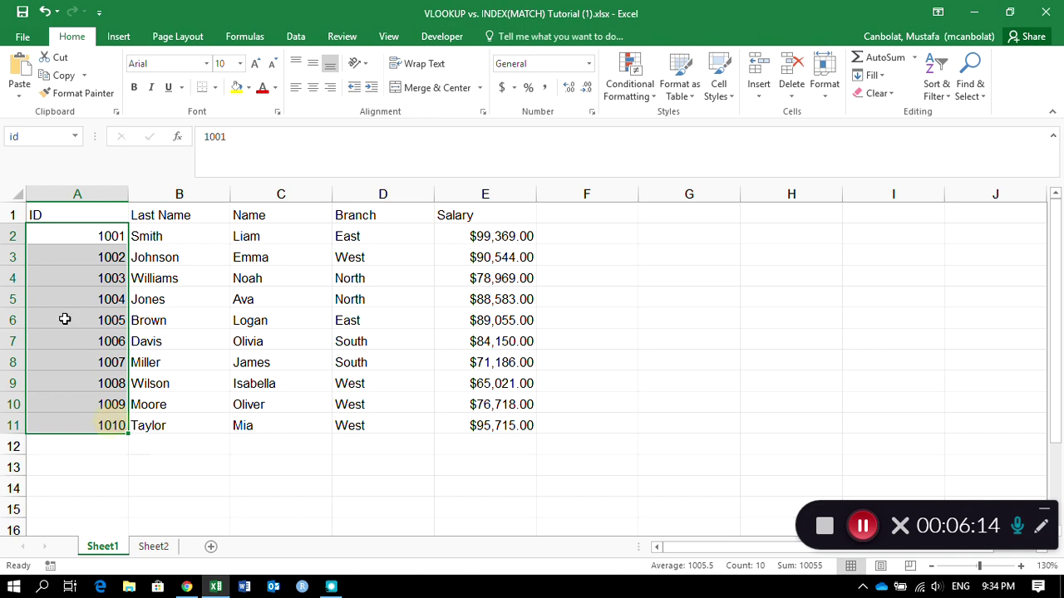
{"action": "left_click", "coordinate": [153, 546]}
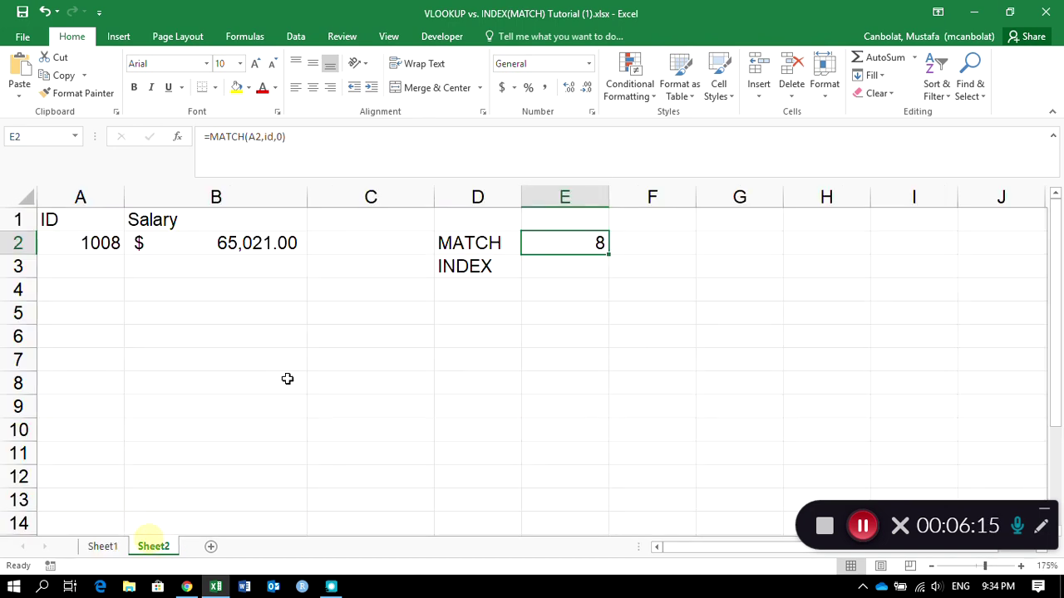
Enter the formula =INDEX(salary,5,1) in E3 to return the fifth entry of the salary range.
{"action": "left_click", "coordinate": [577, 266]}
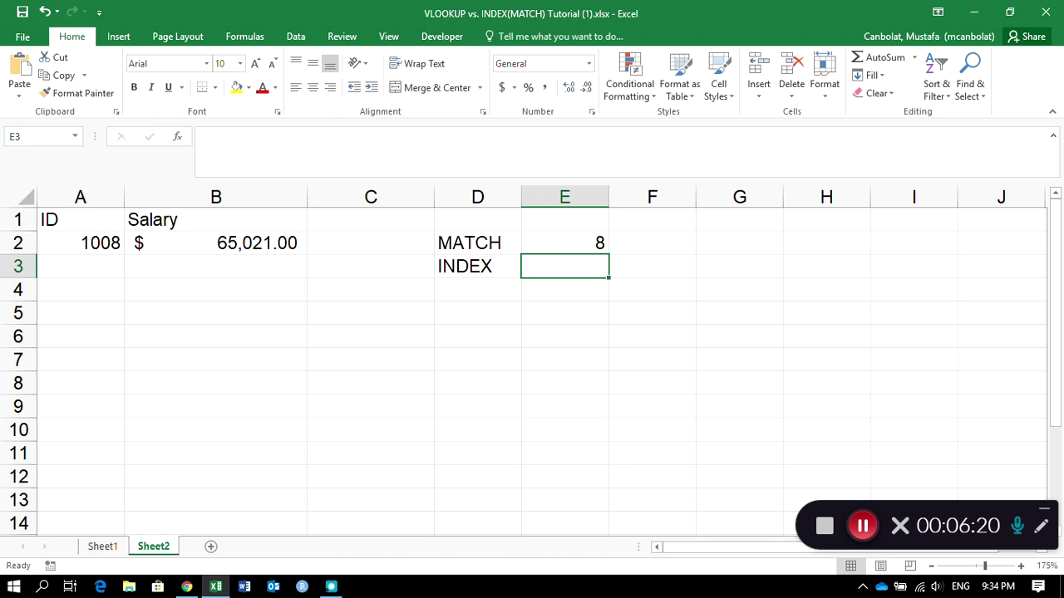
{"action": "type", "text": "=index("}
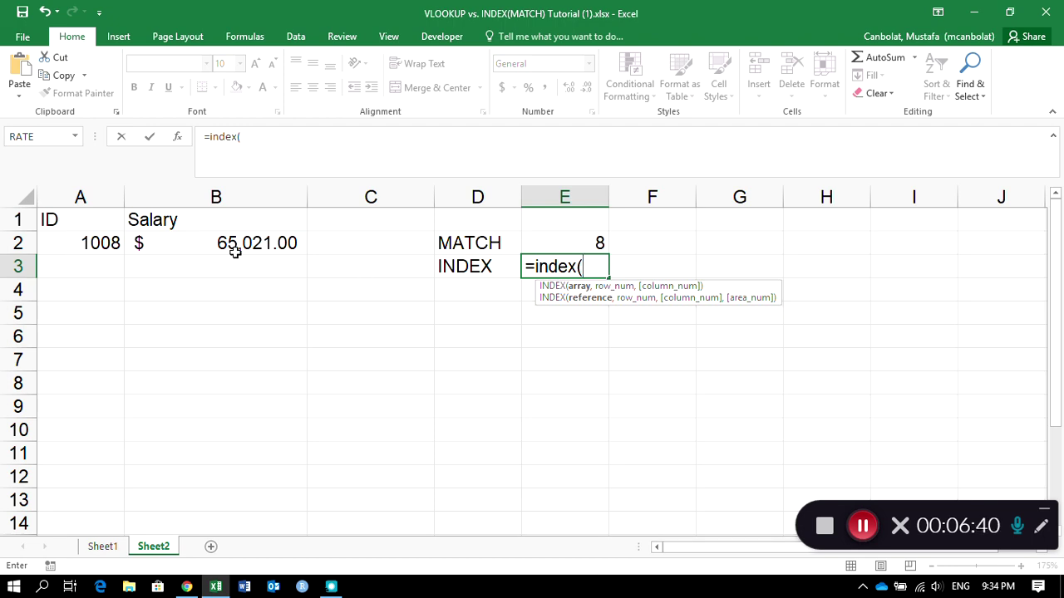
{"action": "type", "text": "salary"}
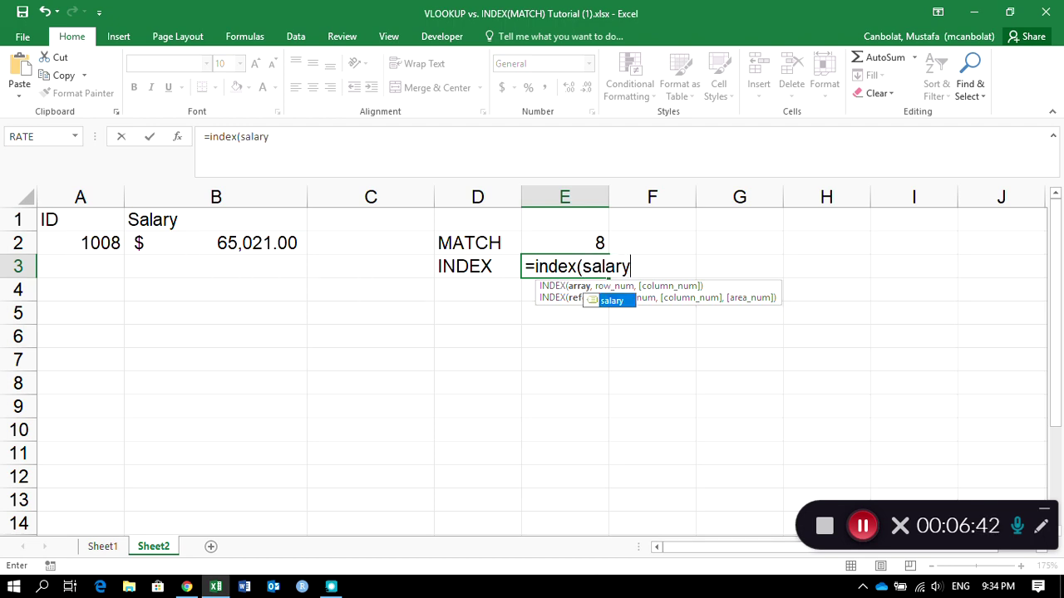
{"action": "type", "text": ","}
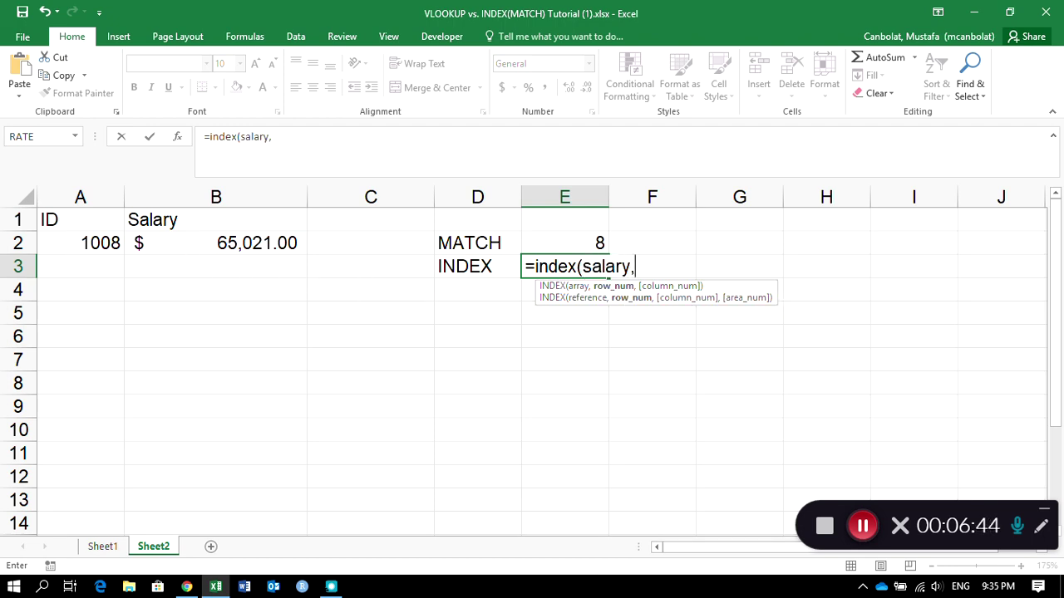
{"action": "type", "text": "5,1"}
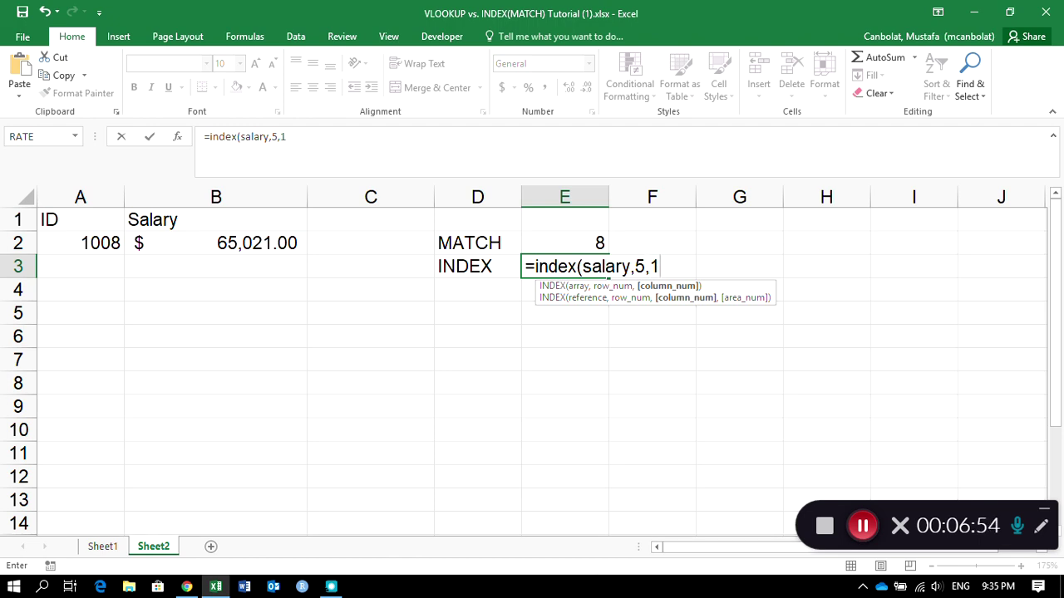
{"action": "type", "text": ")"}
{"action": "key", "text": "Return"}
{"action": "key", "text": "Up"}
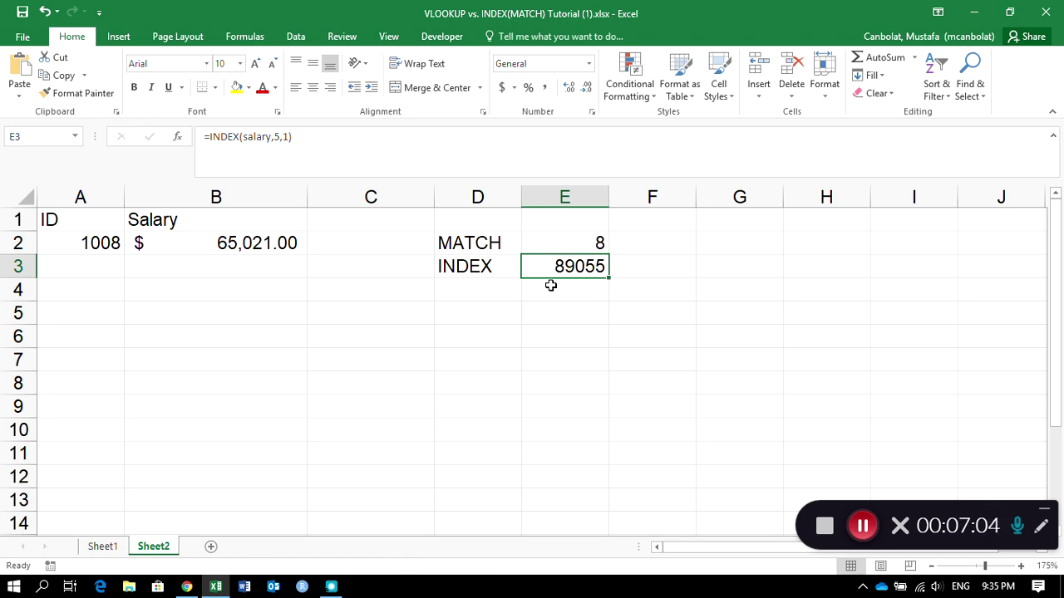
Check the fifth entry of the Salary column on Sheet1 against the INDEX formula on Sheet2.
{"action": "left_click", "coordinate": [117, 551]}
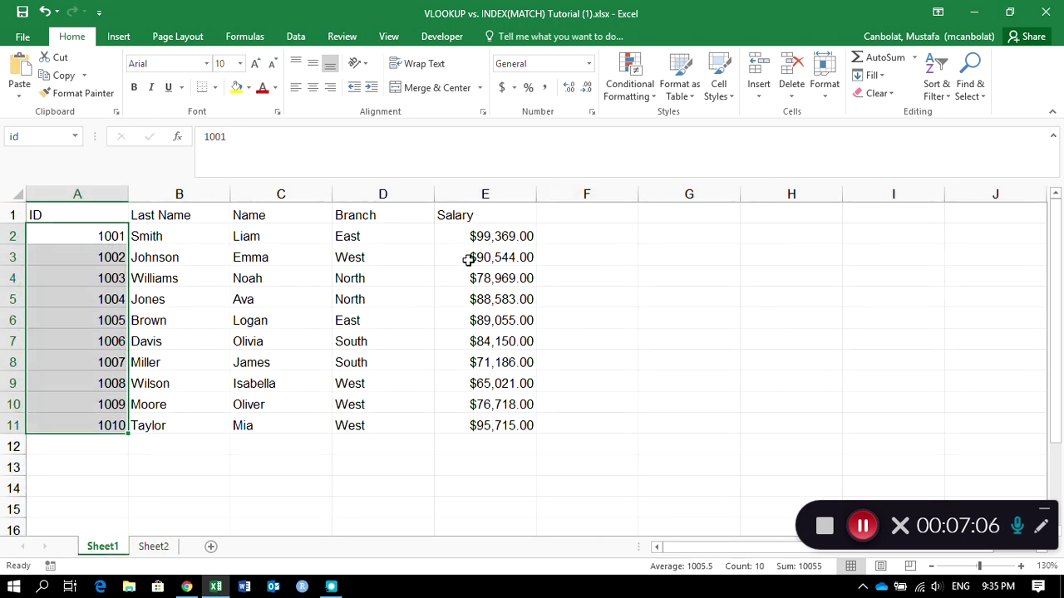
{"action": "left_click_drag", "start_coordinate": [357, 300], "coordinate": [358, 341]}
{"action": "left_click", "coordinate": [519, 320]}
{"action": "left_click", "coordinate": [153, 546]}
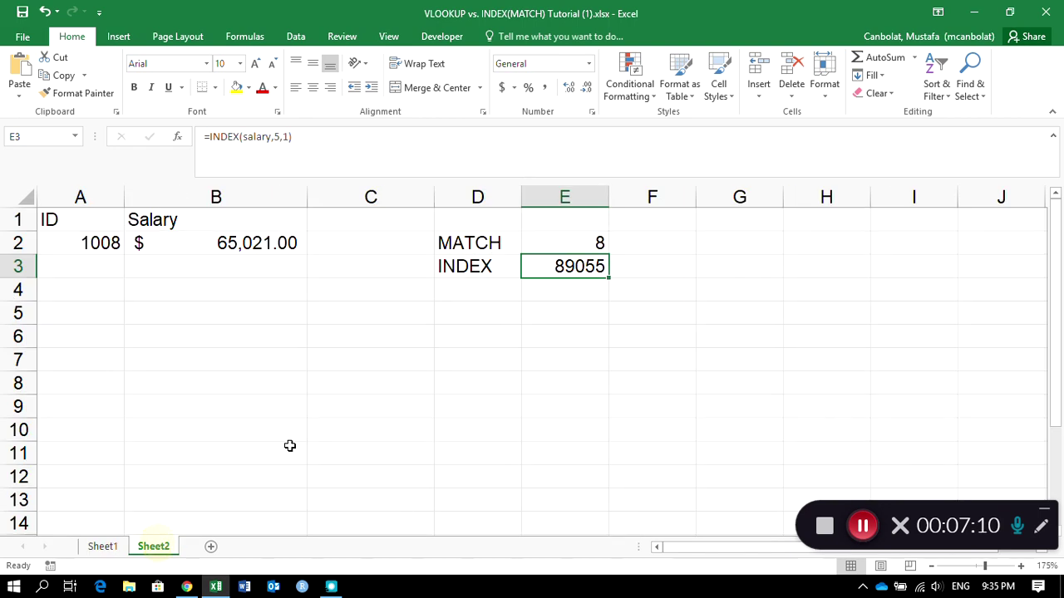
Replace the fixed row number in E3's INDEX formula with a reference to the MATCH cell, giving =INDEX(salary,E2,1).
{"action": "double_click", "coordinate": [571, 266]}
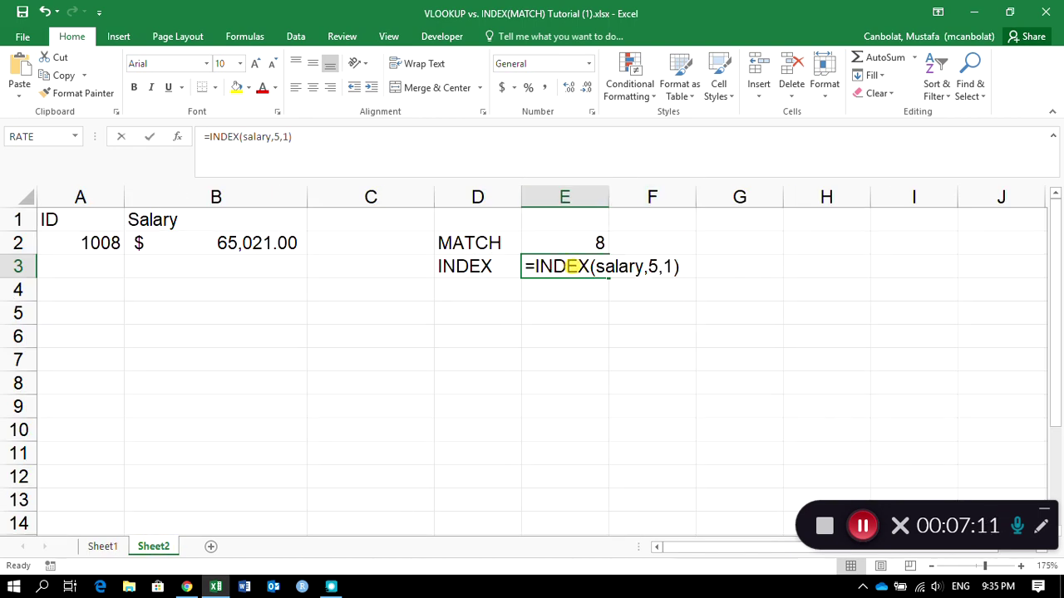
{"action": "double_click", "coordinate": [653, 266]}
{"action": "key", "text": "BackSpace"}
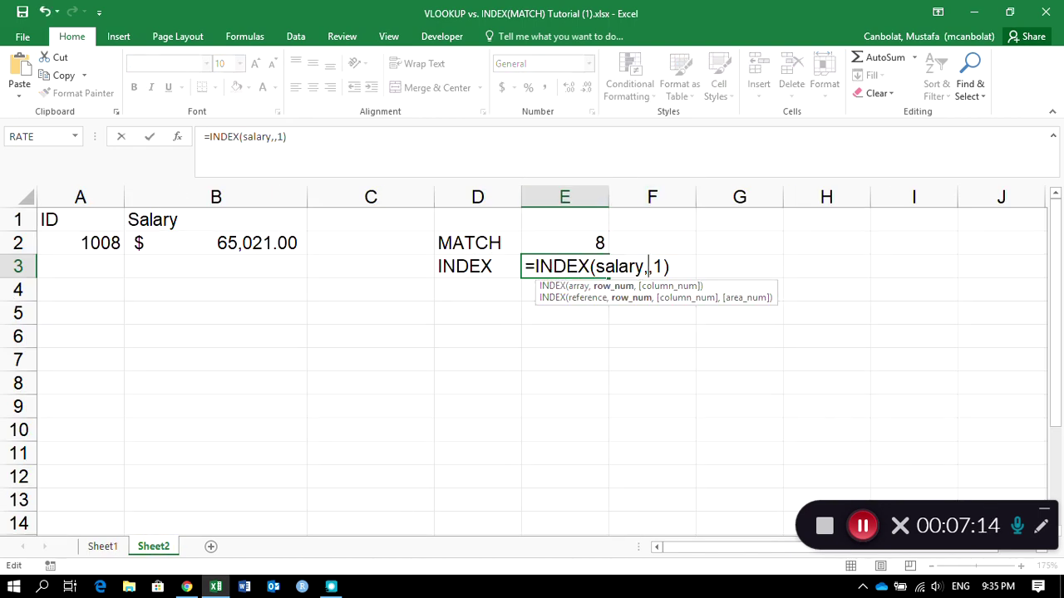
{"action": "left_click", "coordinate": [565, 243]}
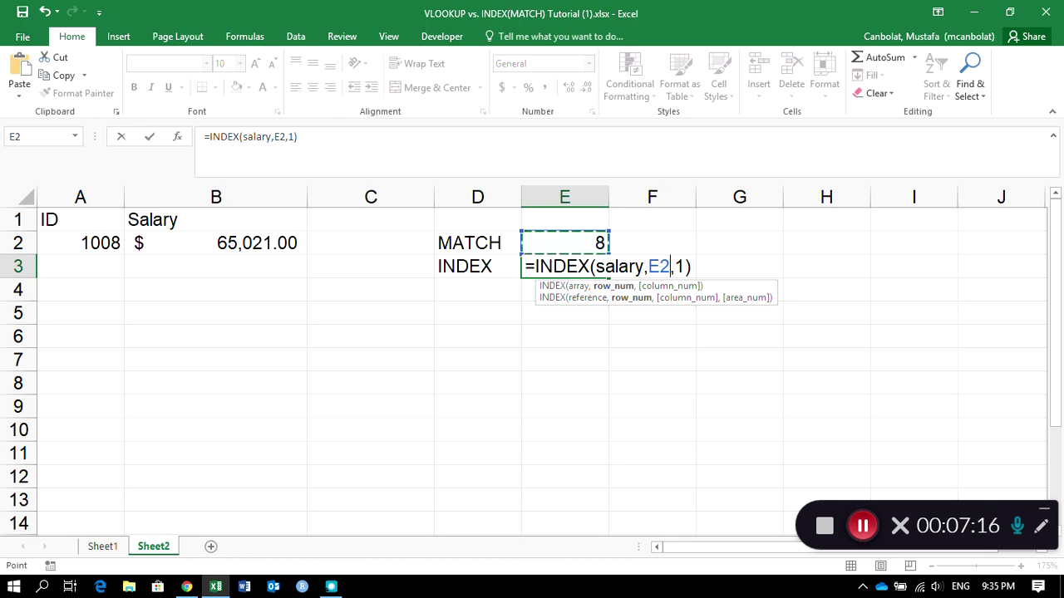
{"action": "key", "text": "Return"}
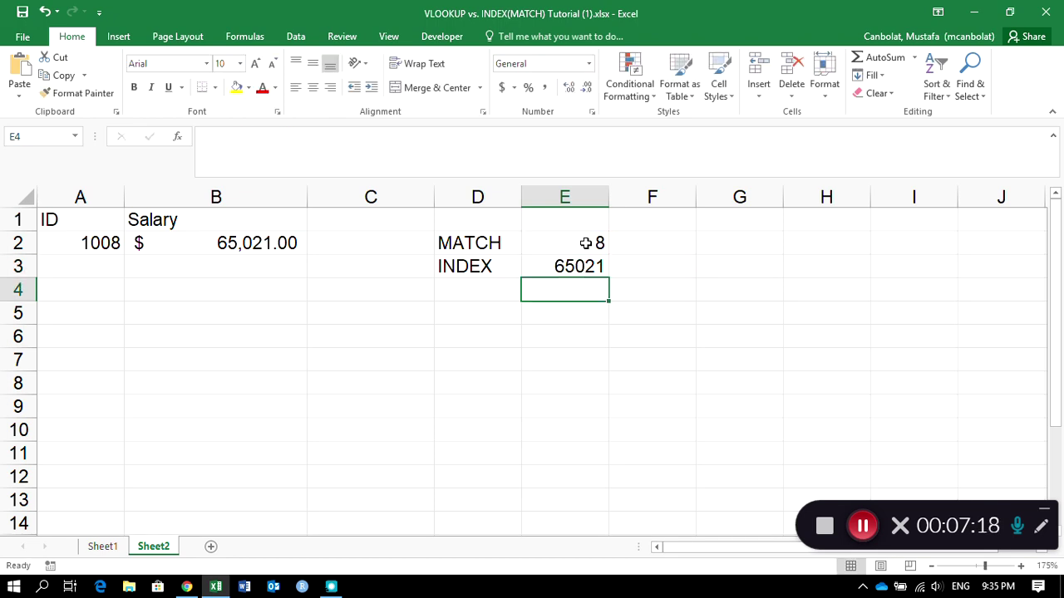
Apply the Accounting number format with a dollar sign to E3 and widen column C.
{"action": "key", "text": "Up"}
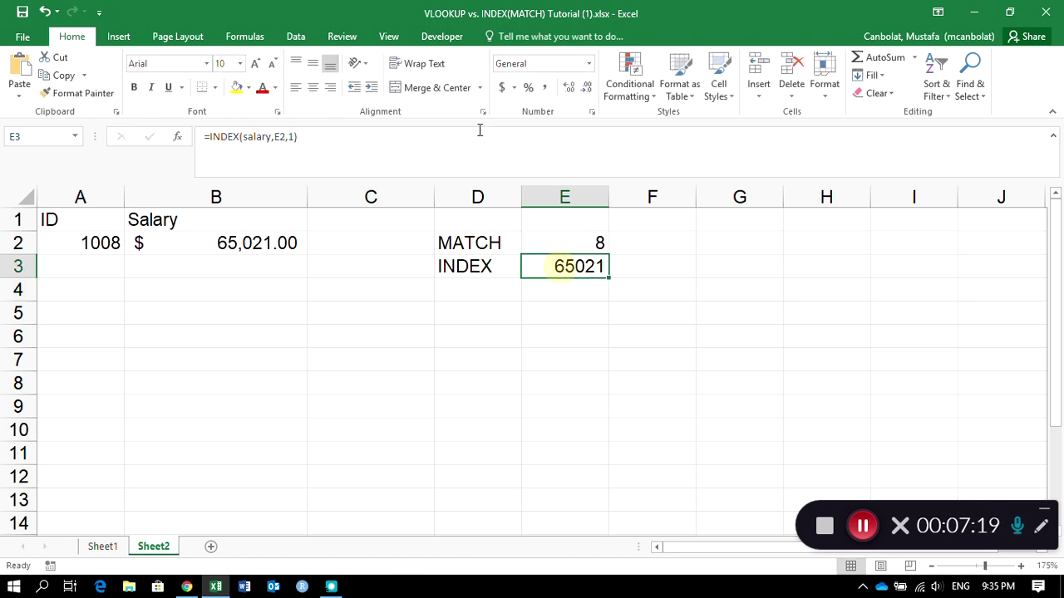
{"action": "left_click", "coordinate": [503, 89]}
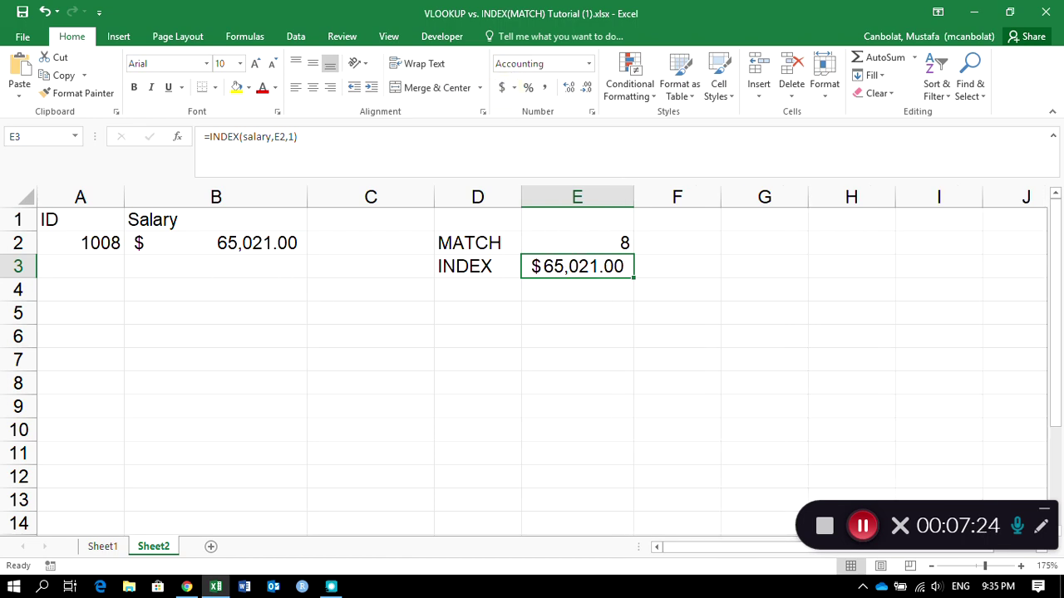
{"action": "left_click", "coordinate": [599, 238]}
{"action": "left_click", "coordinate": [578, 266]}
{"action": "left_click_drag", "start_coordinate": [434, 196], "coordinate": [480, 197]}
{"action": "left_click", "coordinate": [408, 216]}
Change the header in B1 to Salary (VLOOKUP).
{"action": "left_click", "coordinate": [221, 224]}
{"action": "key", "text": "F2"}
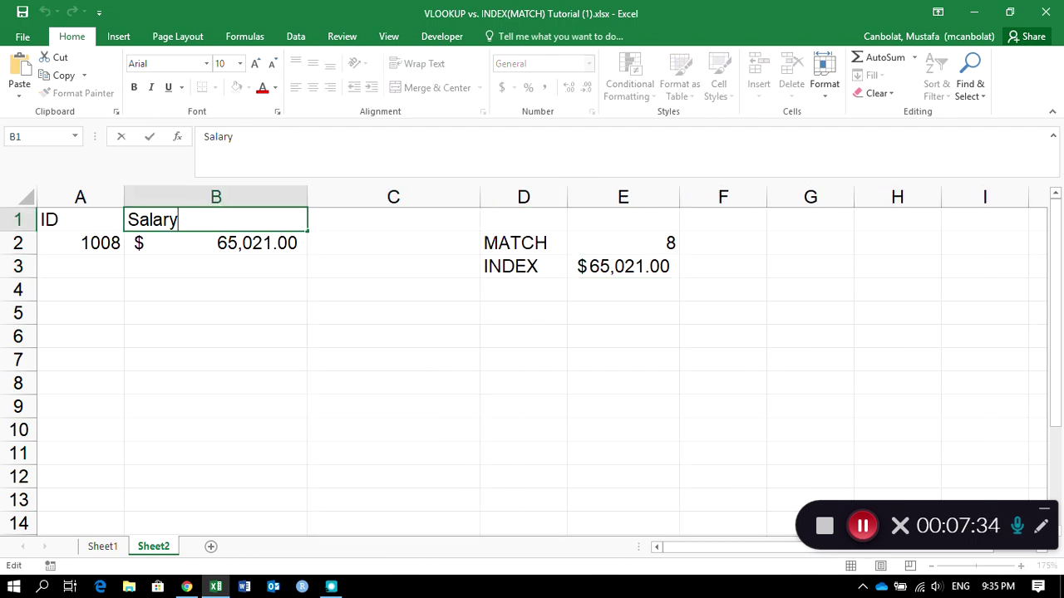
{"action": "type", "text": "(VLOOKU"}
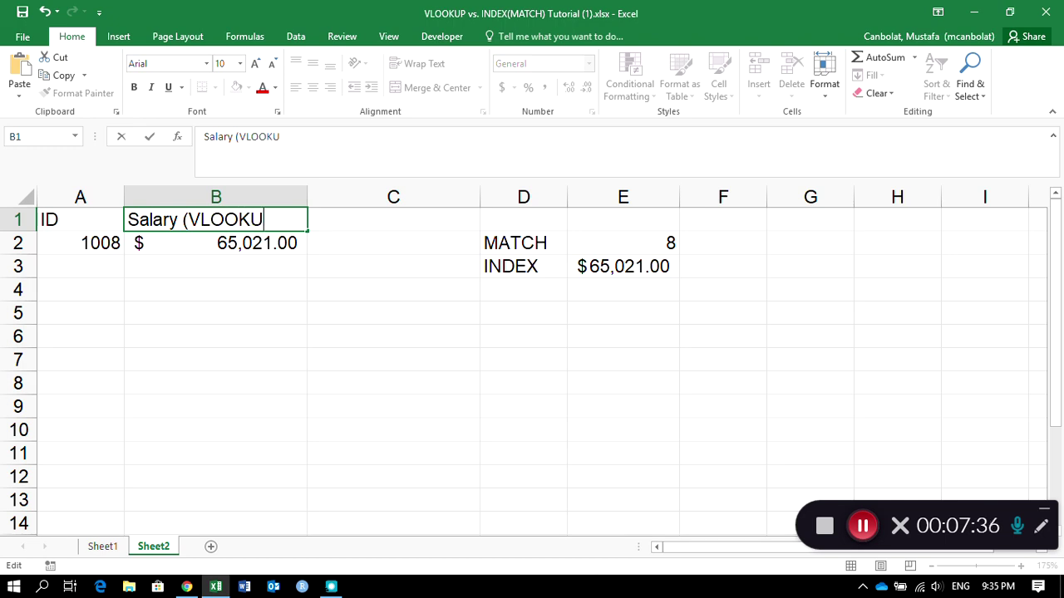
{"action": "type", "text": "P)"}
{"action": "key", "text": "Return"}
Enter the header Salary (INDEX(MATCH)) in C1, beside the VLOOKUP salary header.
{"action": "key", "text": "Up"}
{"action": "key", "text": "Right"}
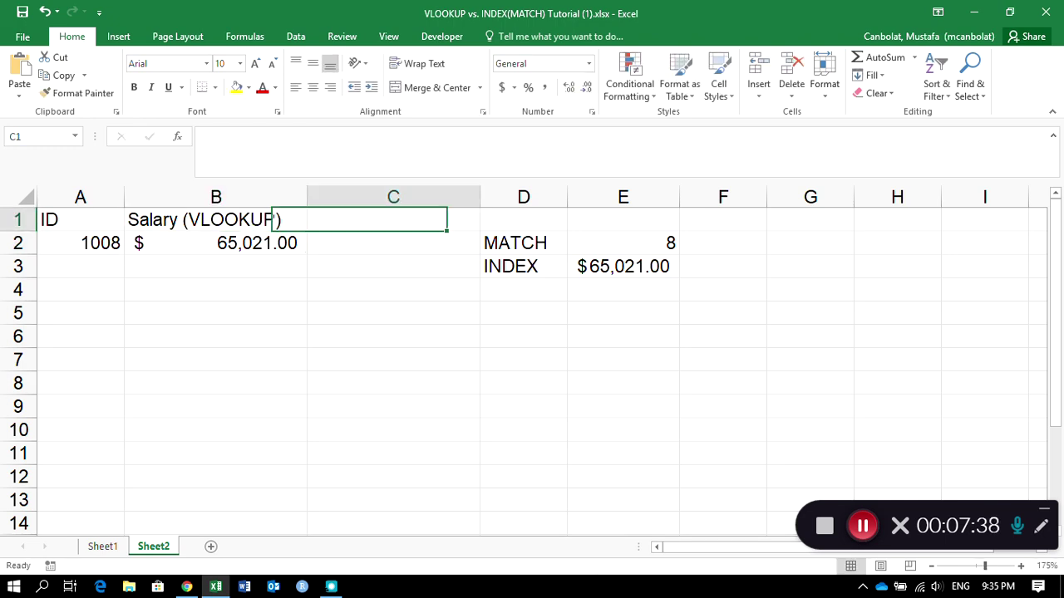
{"action": "type", "text": "Salary (IDNEX"}
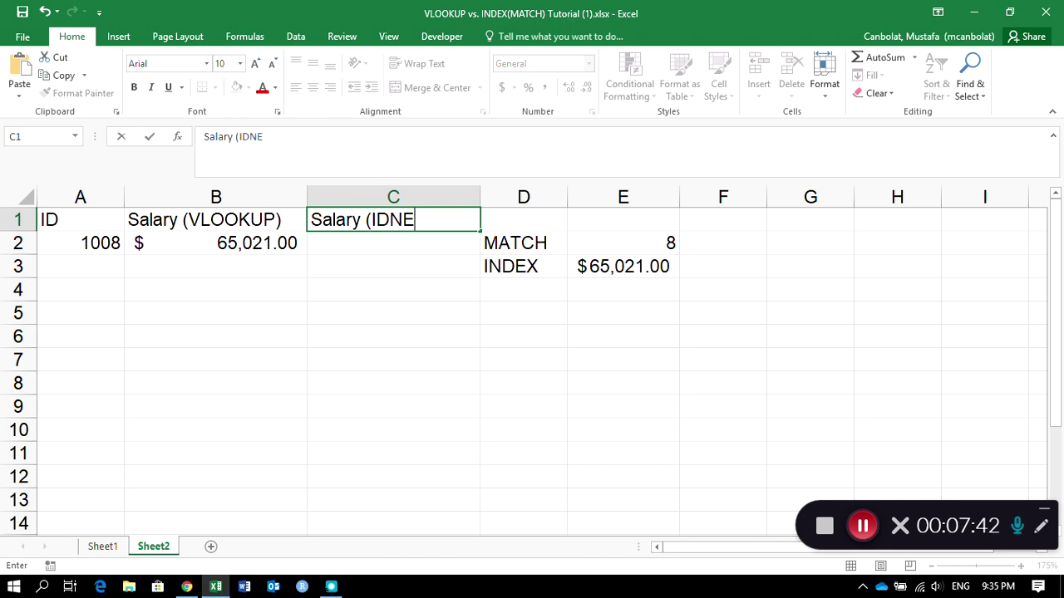
{"action": "key", "text": "BackSpace"}
{"action": "key", "text": "BackSpace"}
{"action": "key", "text": "BackSpace"}
{"action": "key", "text": "BackSpace"}
{"action": "type", "text": "NDEX(MATCH"}
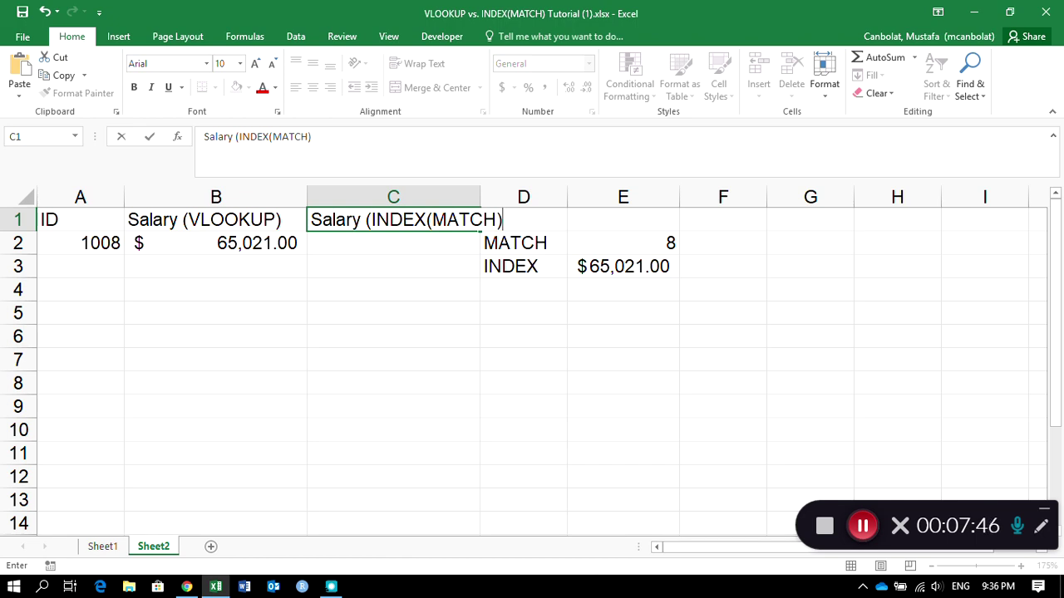
{"action": "key", "text": "Return"}
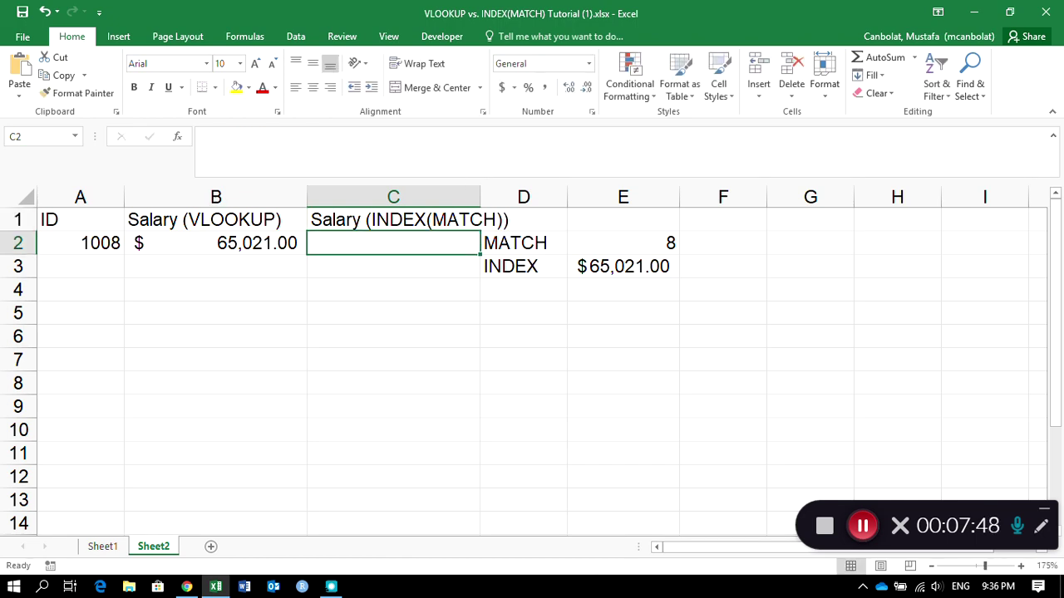
Fit column C to its header's width and clear the MATCH and INDEX helper cells in D2:E3.
{"action": "double_click", "coordinate": [479, 197]}
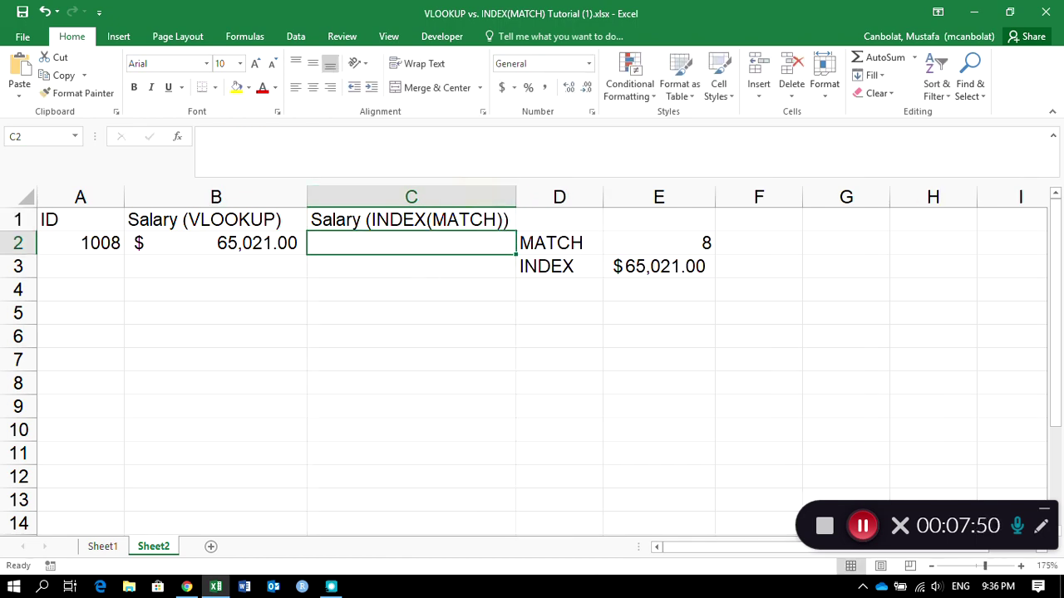
{"action": "left_click_drag", "start_coordinate": [583, 241], "coordinate": [667, 279]}
{"action": "key", "text": "Delete"}
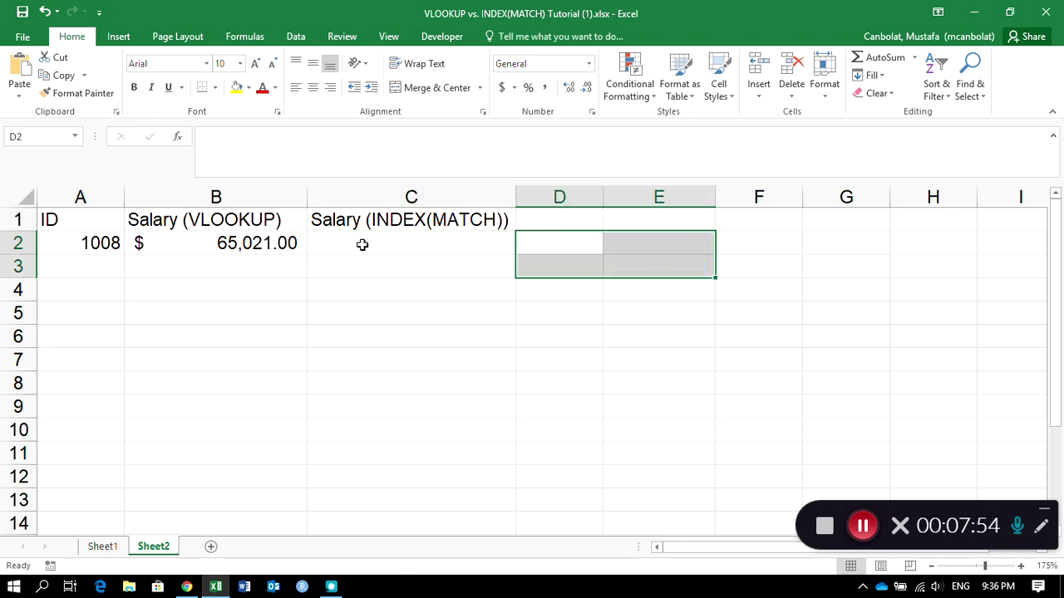
Enter the nested formula =INDEX(salary,MATCH(A2,id,0),1) in C2 to look up the salary for the ID.
{"action": "left_click", "coordinate": [404, 247]}
{"action": "type", "text": "="}
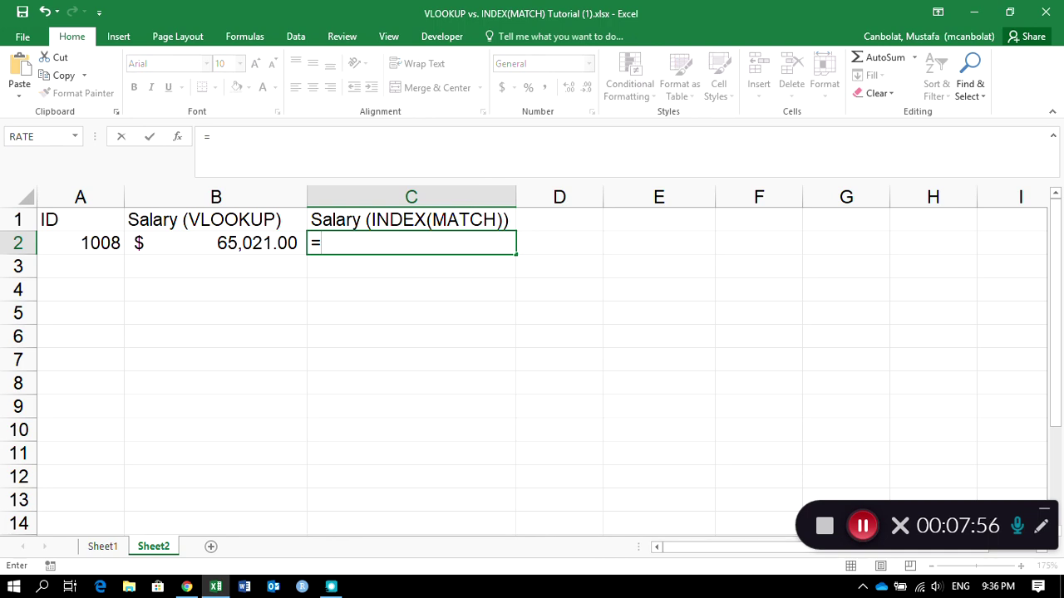
{"action": "type", "text": "INDEX("}
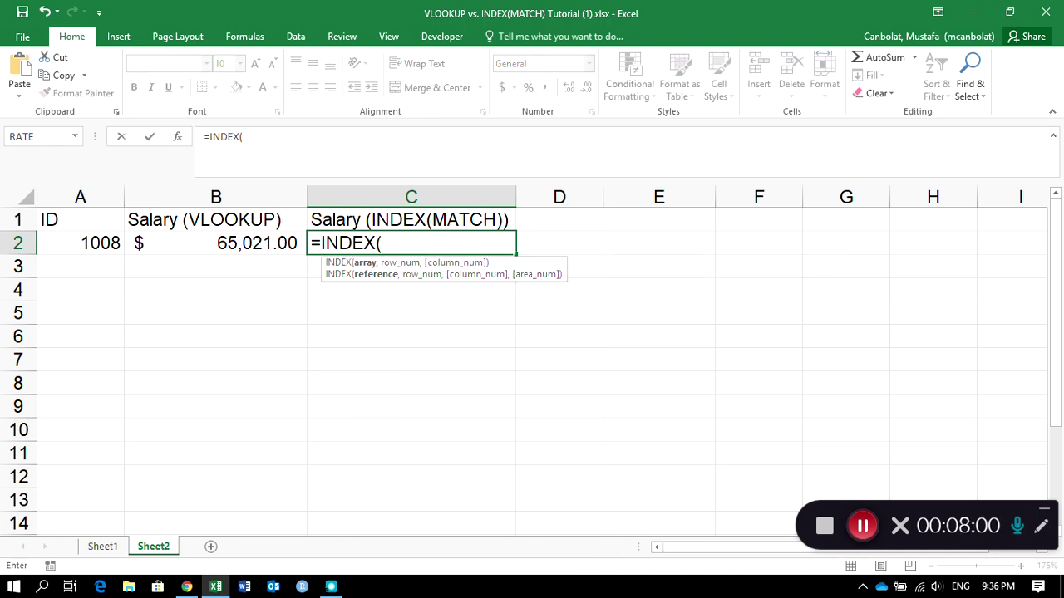
{"action": "type", "text": "salary,"}
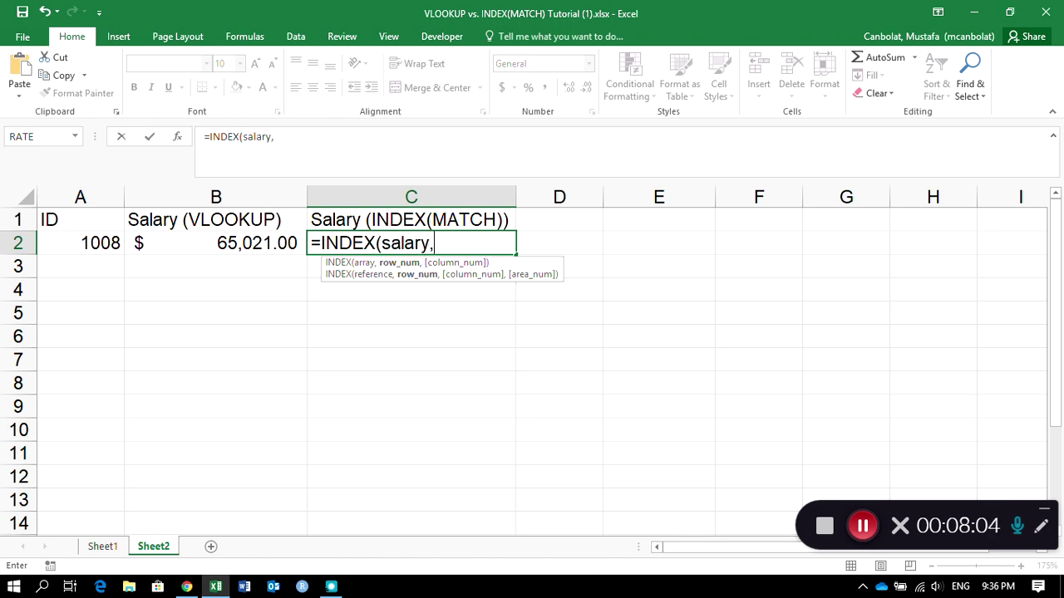
{"action": "type", "text": "match"}
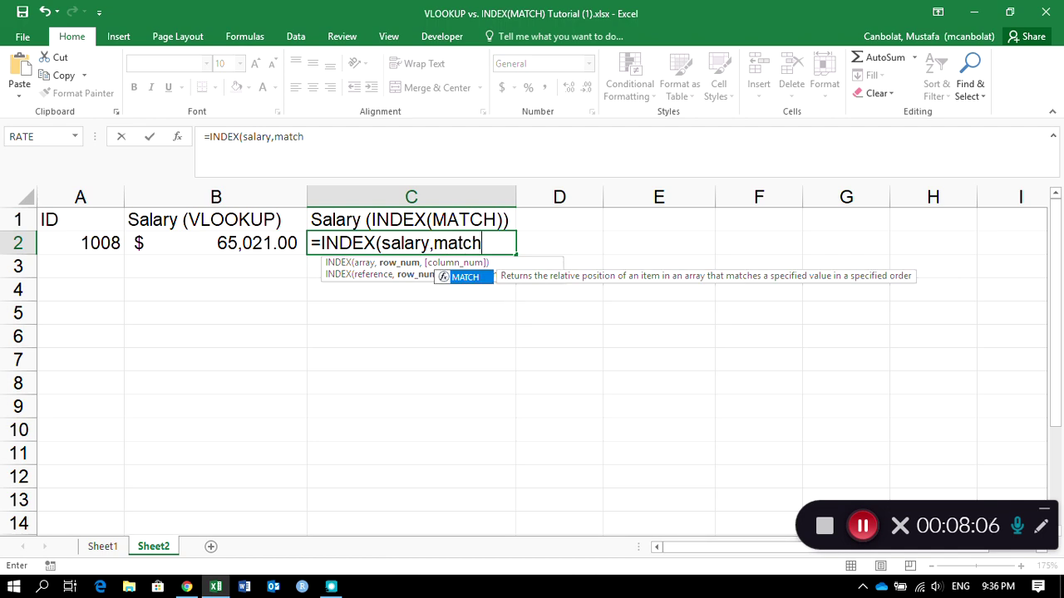
{"action": "type", "text": "("}
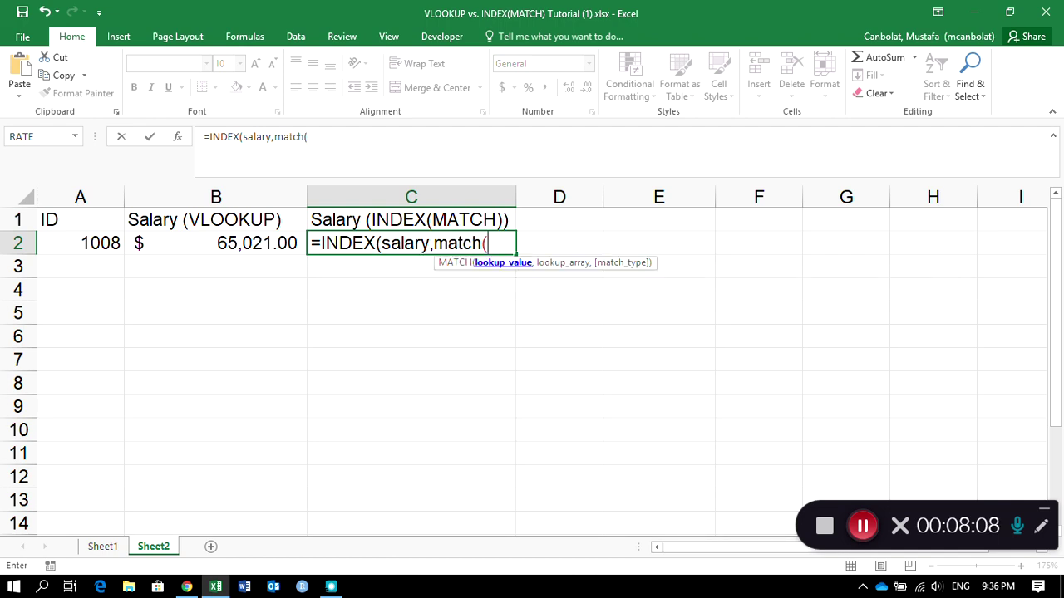
{"action": "left_click", "coordinate": [85, 240]}
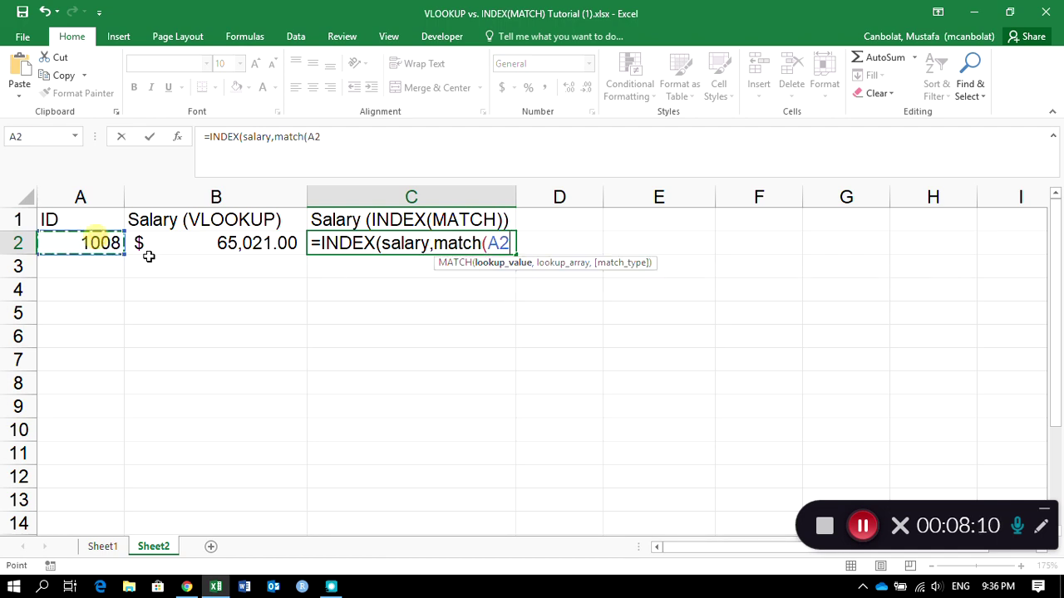
{"action": "type", "text": ",id,"}
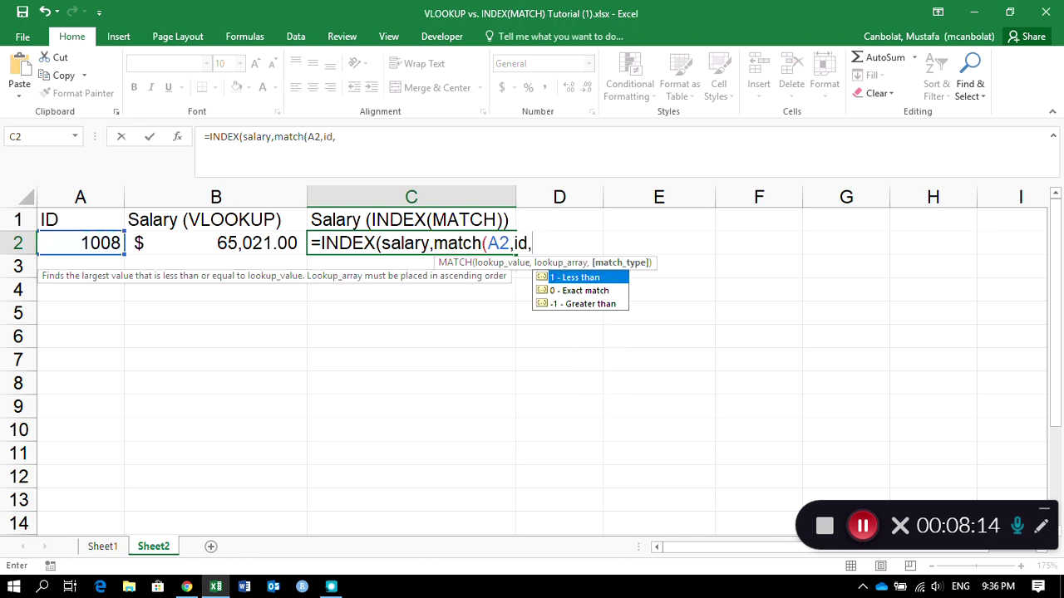
{"action": "type", "text": "0"}
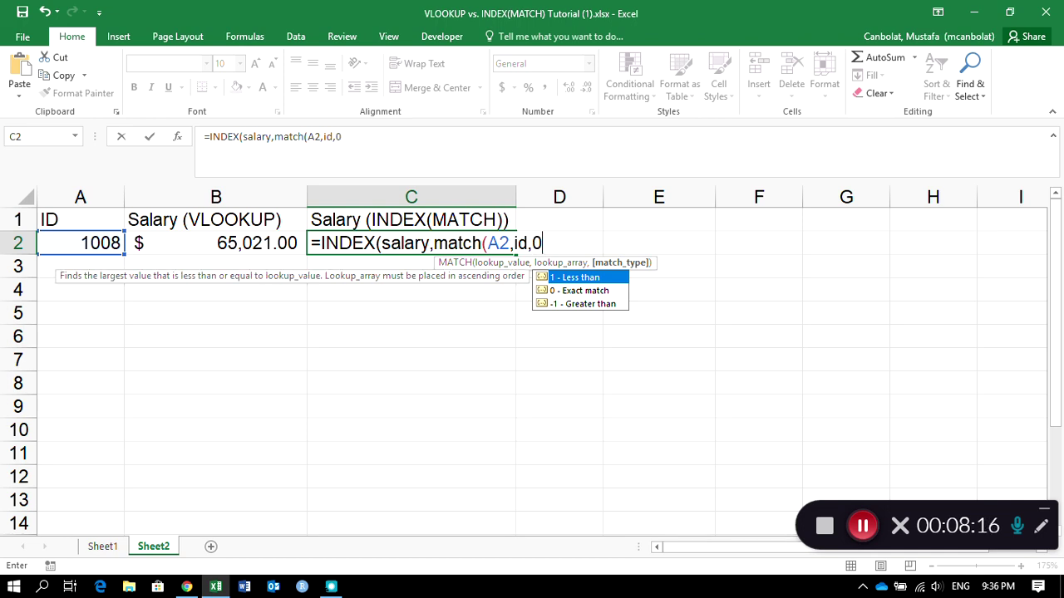
{"action": "type", "text": ")"}
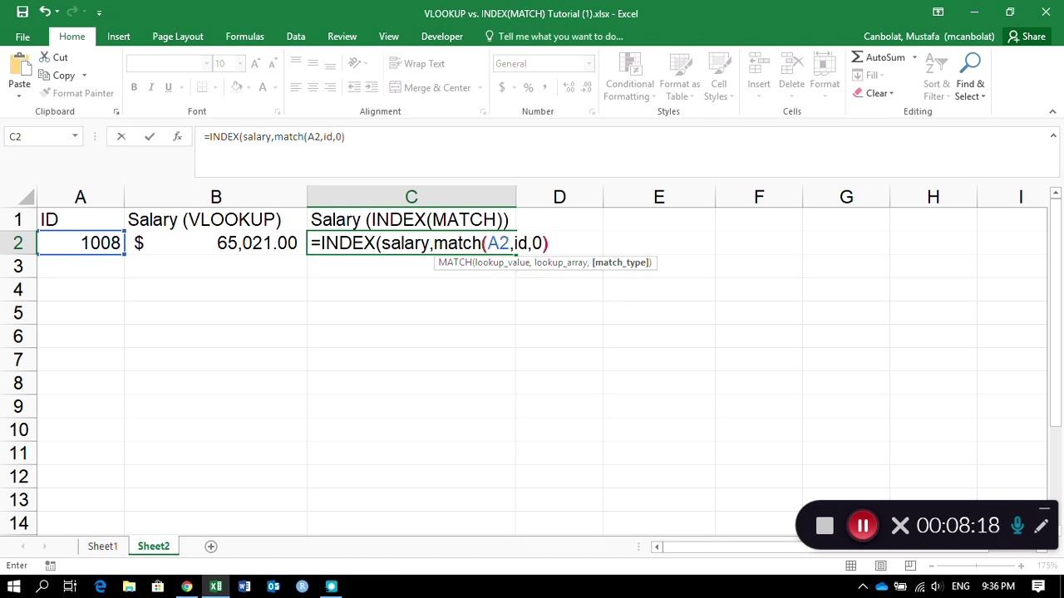
{"action": "type", "text": ","}
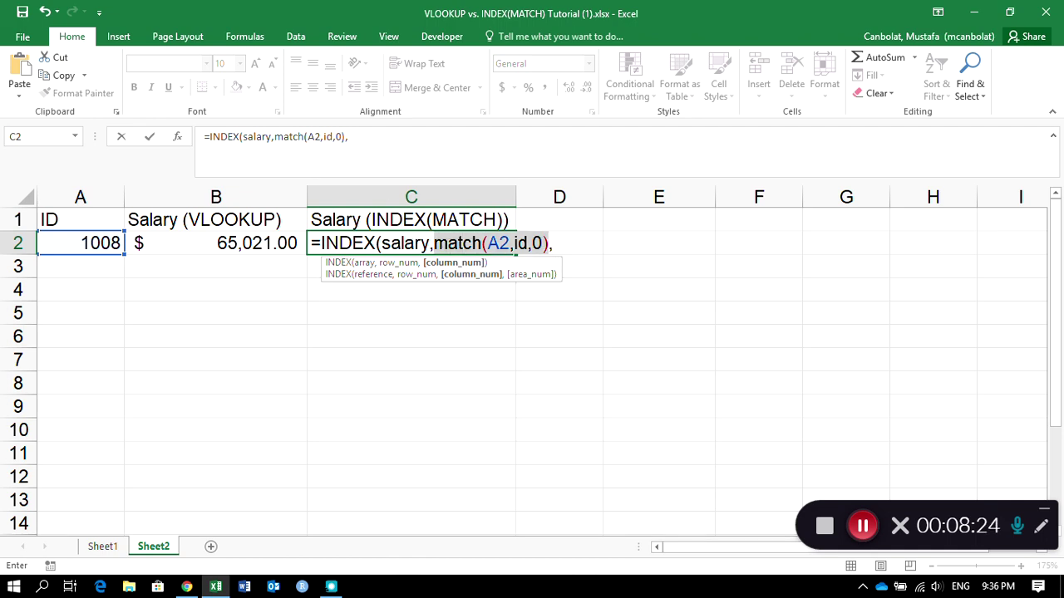
{"action": "left_click", "coordinate": [565, 245]}
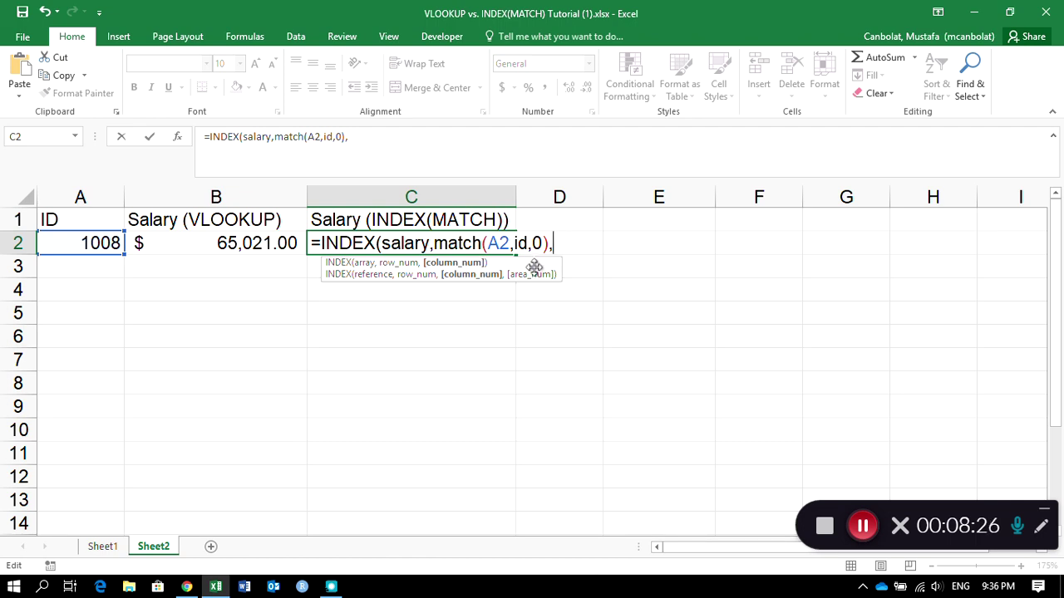
{"action": "type", "text": "1"}
{"action": "key", "text": "Return"}
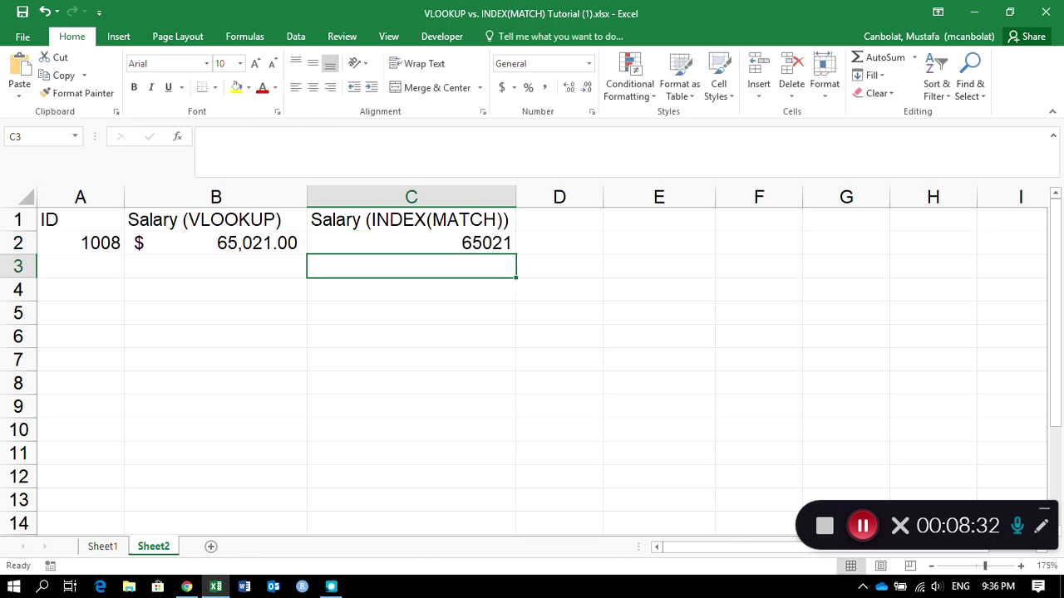
Apply the Accounting number format with a dollar sign to the INDEX/MATCH result in C2.
{"action": "key", "text": "Up"}
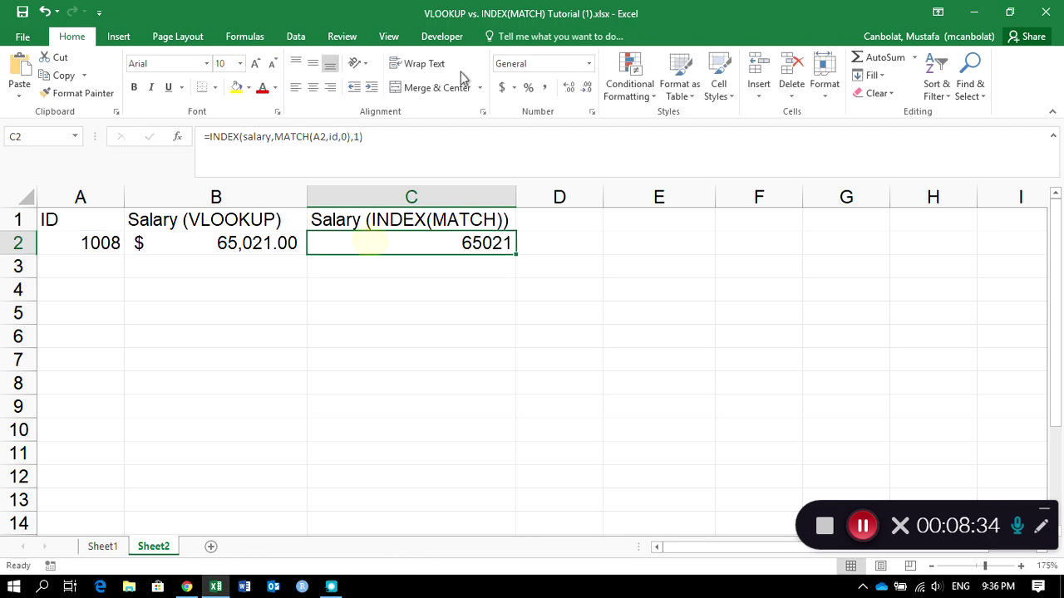
{"action": "left_click", "coordinate": [501, 88]}
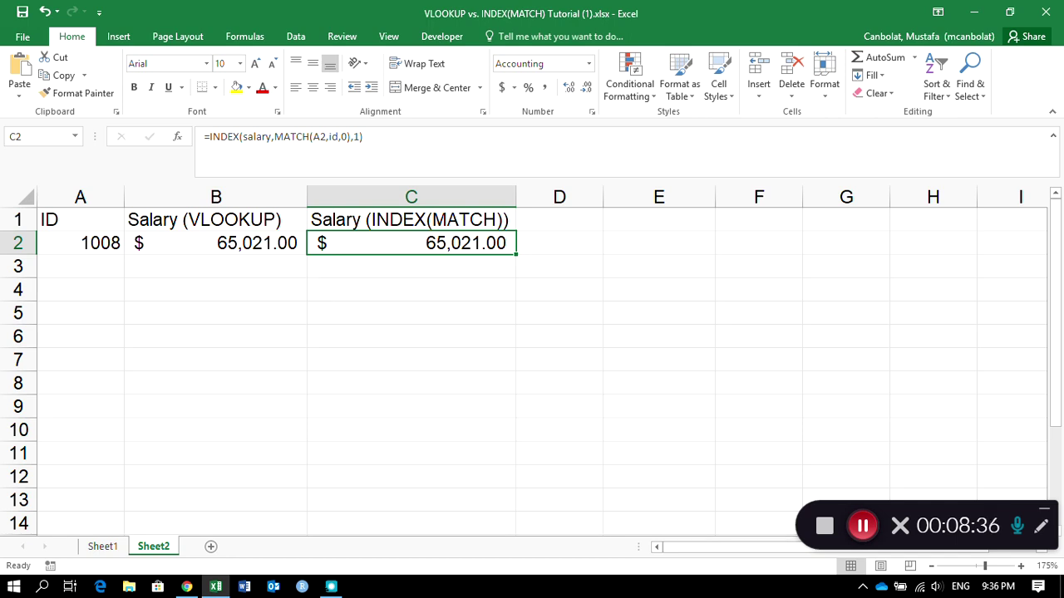
{"action": "left_click", "coordinate": [320, 282]}
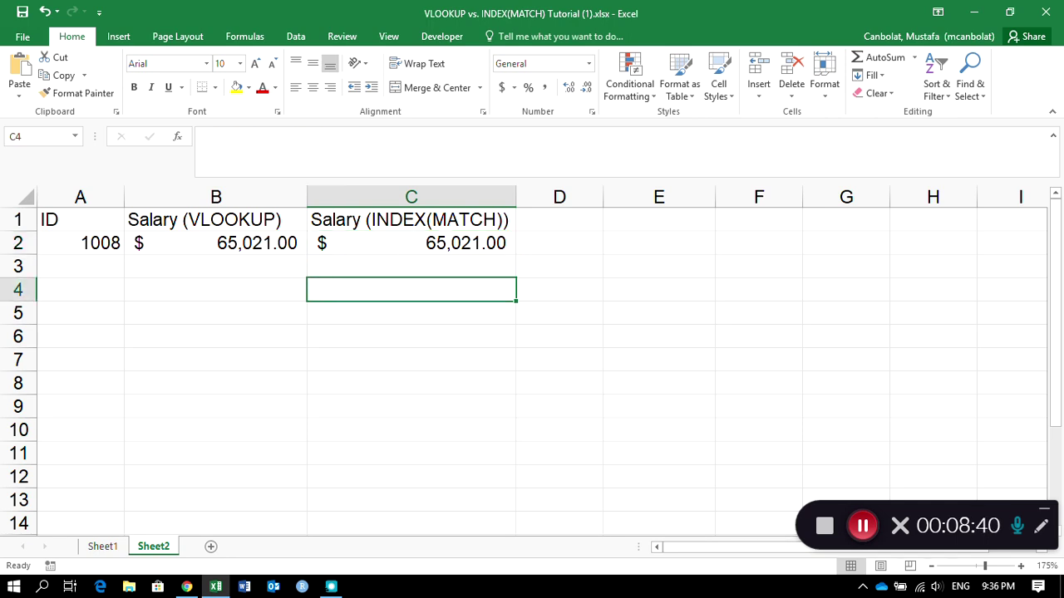
Compare the INDEX/MATCH formula in C2 with the VLOOKUP formula in B2 and the source table on Sheet1.
{"action": "left_click", "coordinate": [415, 244]}
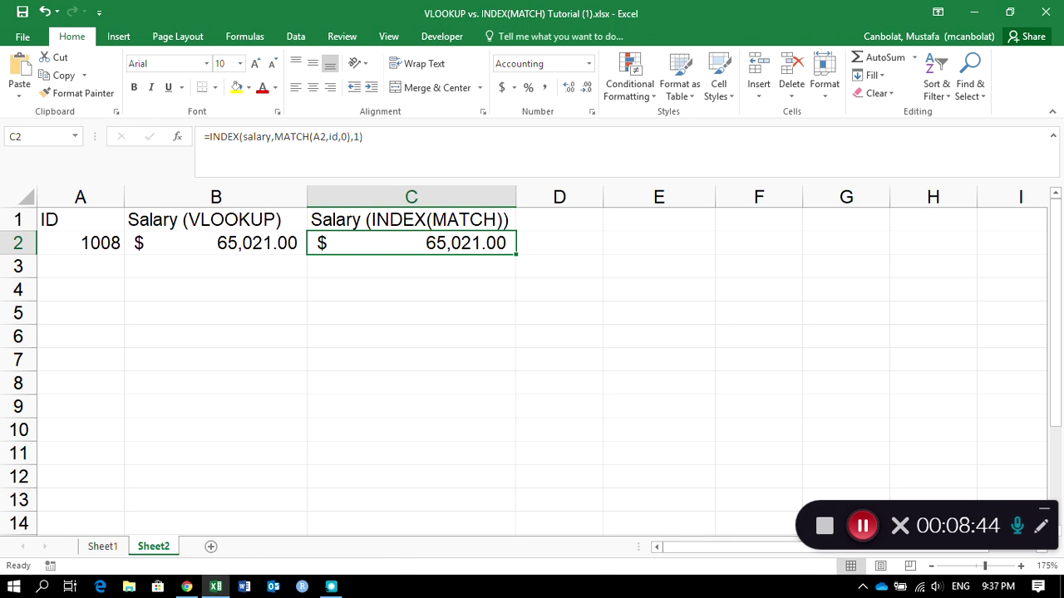
{"action": "left_click", "coordinate": [238, 277]}
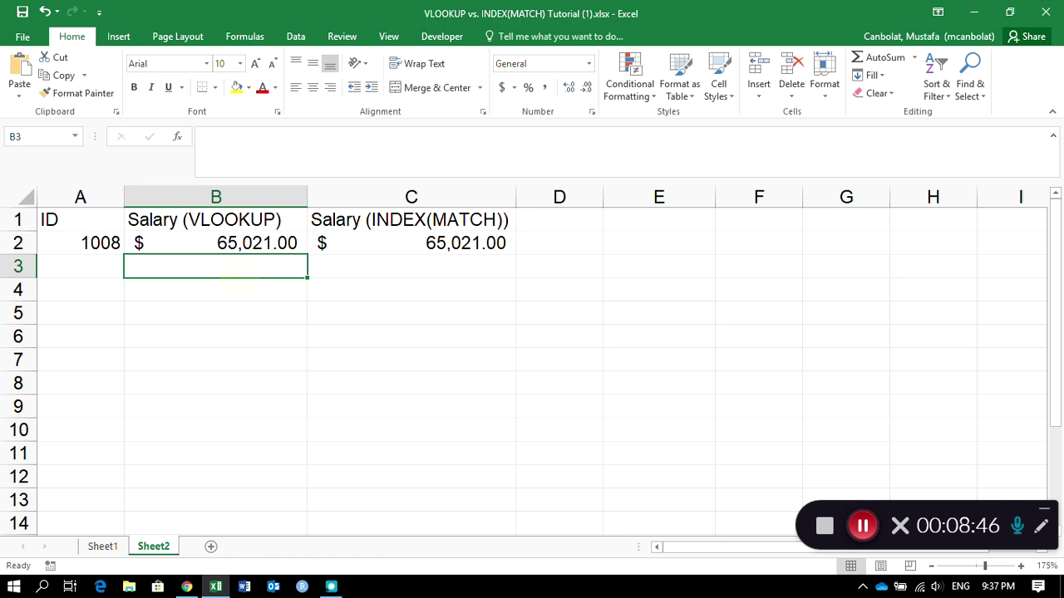
{"action": "left_click", "coordinate": [224, 246]}
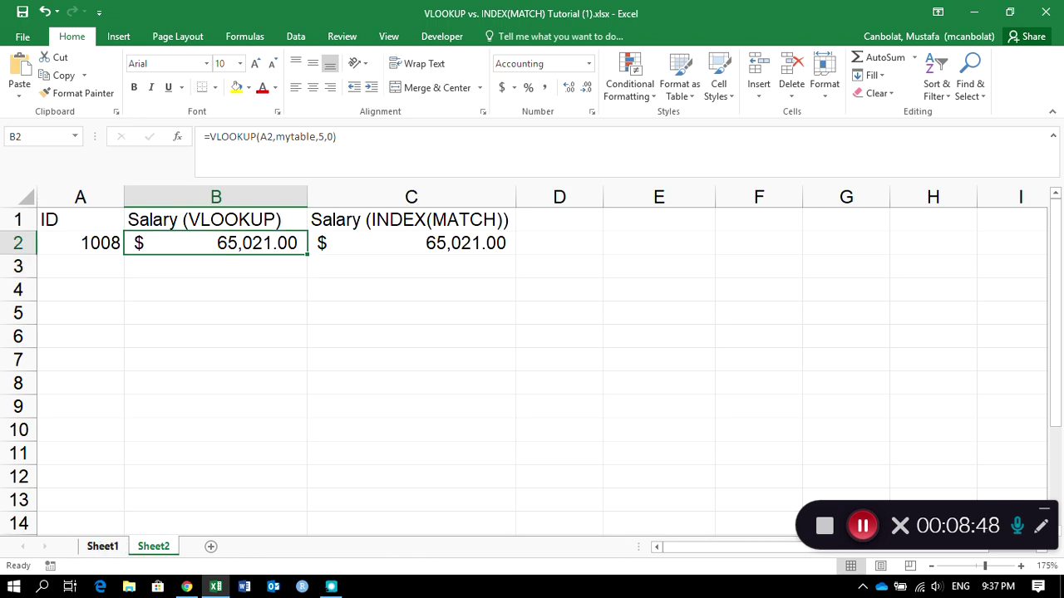
{"action": "left_click", "coordinate": [103, 547]}
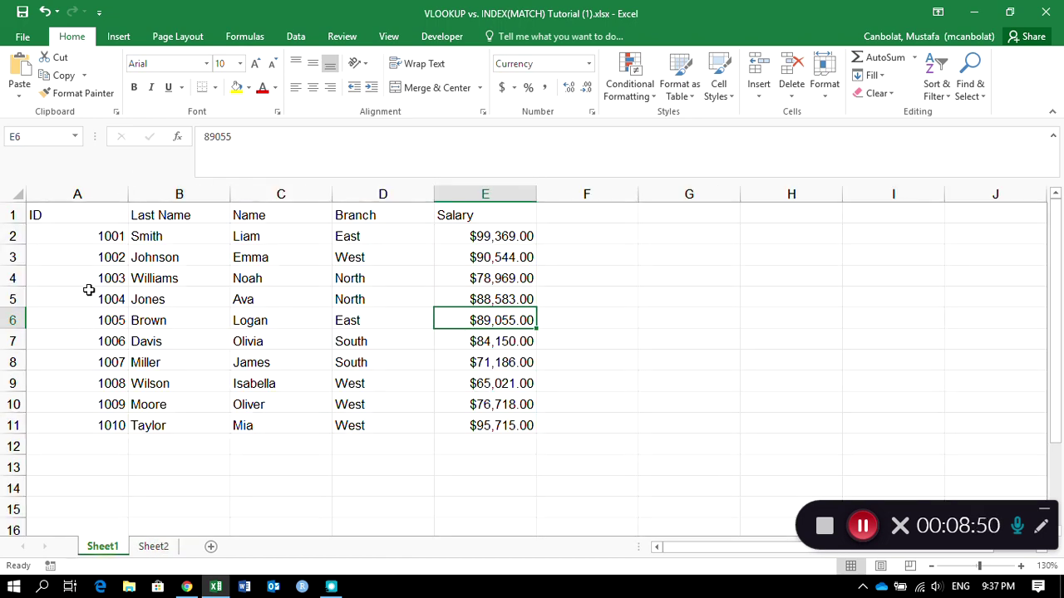
{"action": "left_click", "coordinate": [154, 547]}
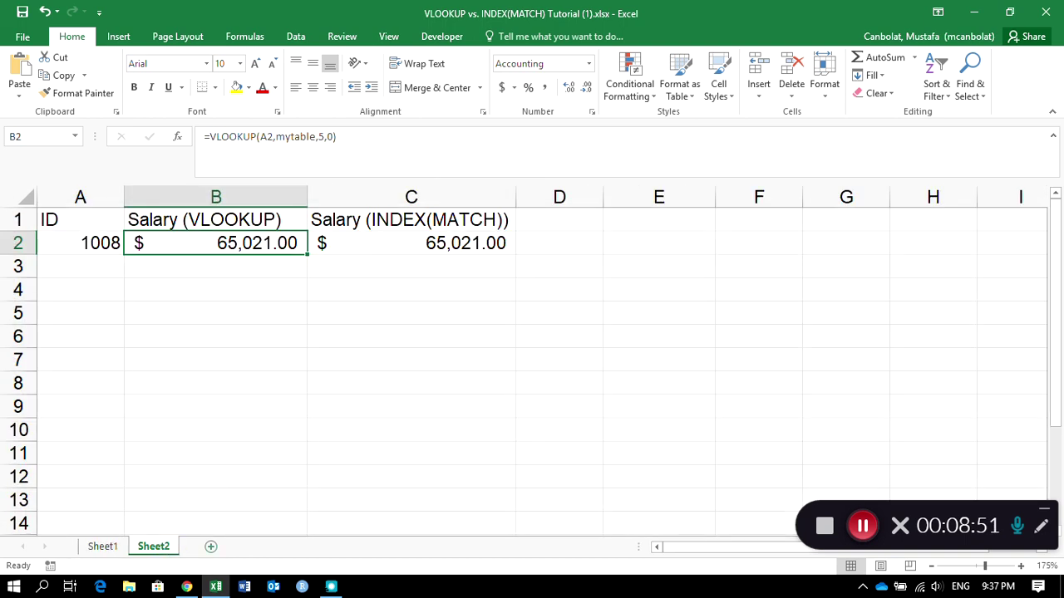
Add a new worksheet and enter the header Salary in A1 of a widened column A.
{"action": "left_click", "coordinate": [211, 547]}
{"action": "scroll", "coordinate": [111, 258], "scroll_direction": "up", "scroll_amount": 7}
{"action": "left_click_drag", "start_coordinate": [144, 199], "coordinate": [197, 202]}
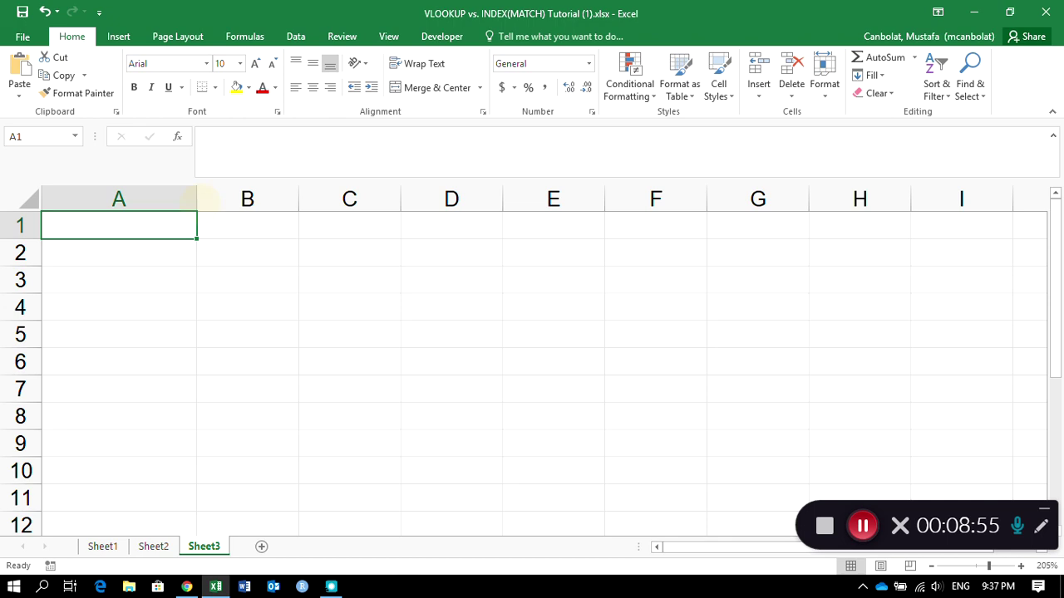
{"action": "type", "text": "Salary"}
{"action": "key", "text": "Return"}
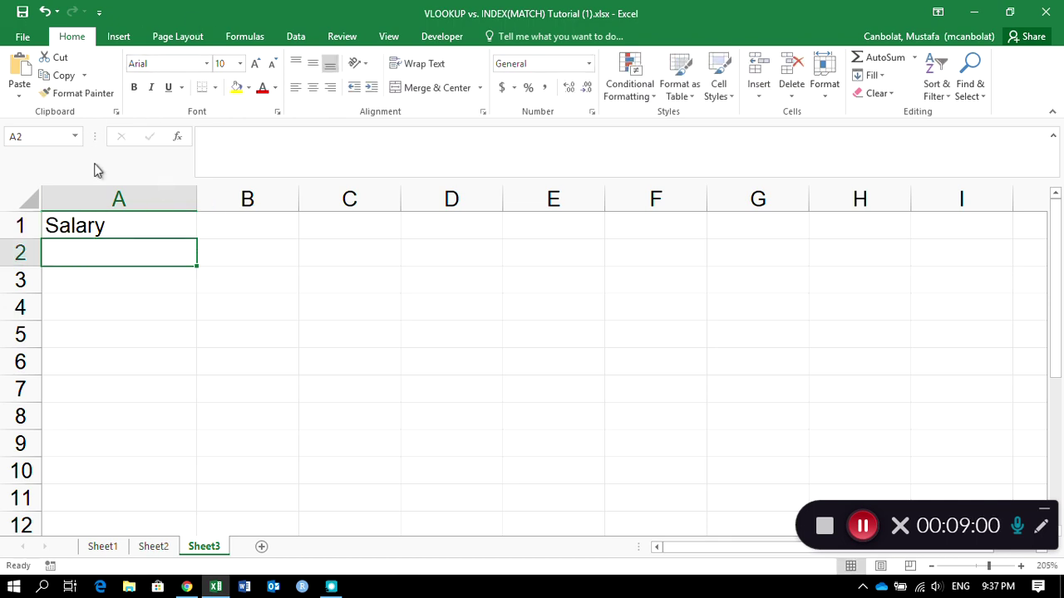
Look up a salary in the Sheet1 table and enter 84150 in A2 of Sheet3.
{"action": "left_click", "coordinate": [100, 547]}
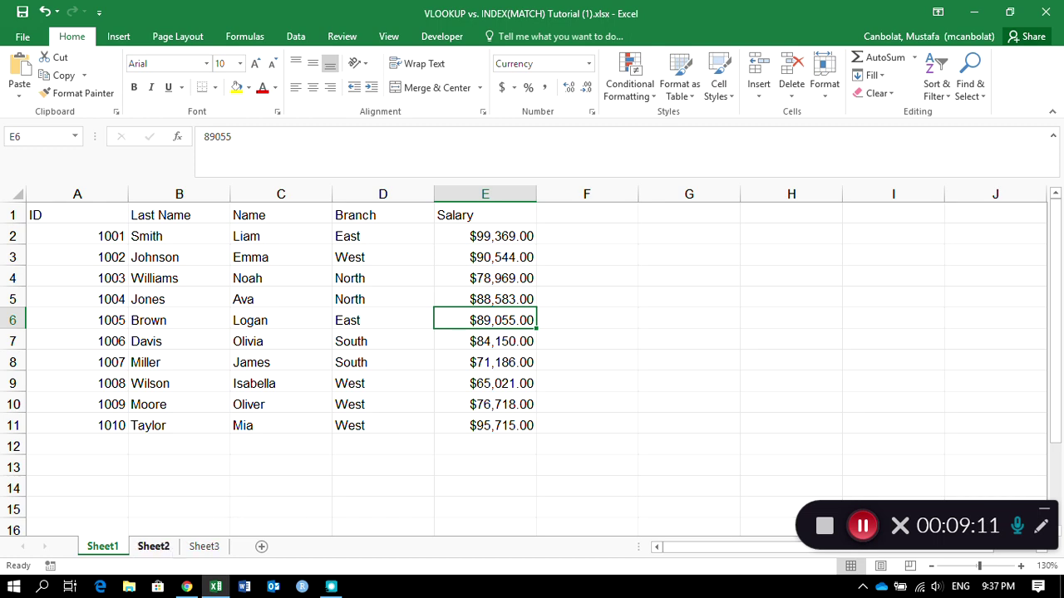
{"action": "left_click", "coordinate": [153, 546]}
{"action": "left_click", "coordinate": [207, 547]}
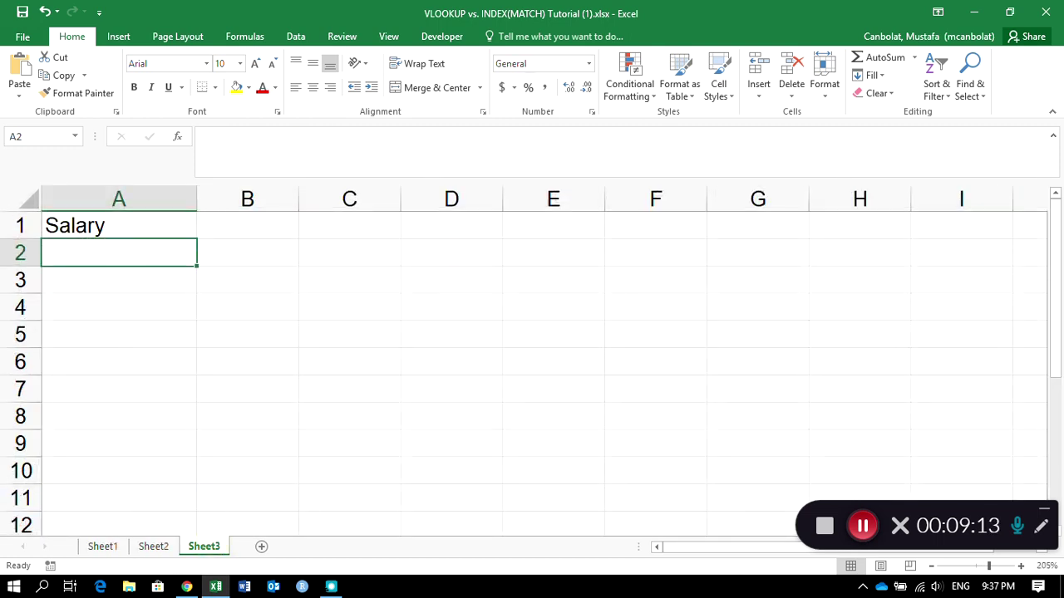
{"action": "type", "text": "84150"}
{"action": "key", "text": "Return"}
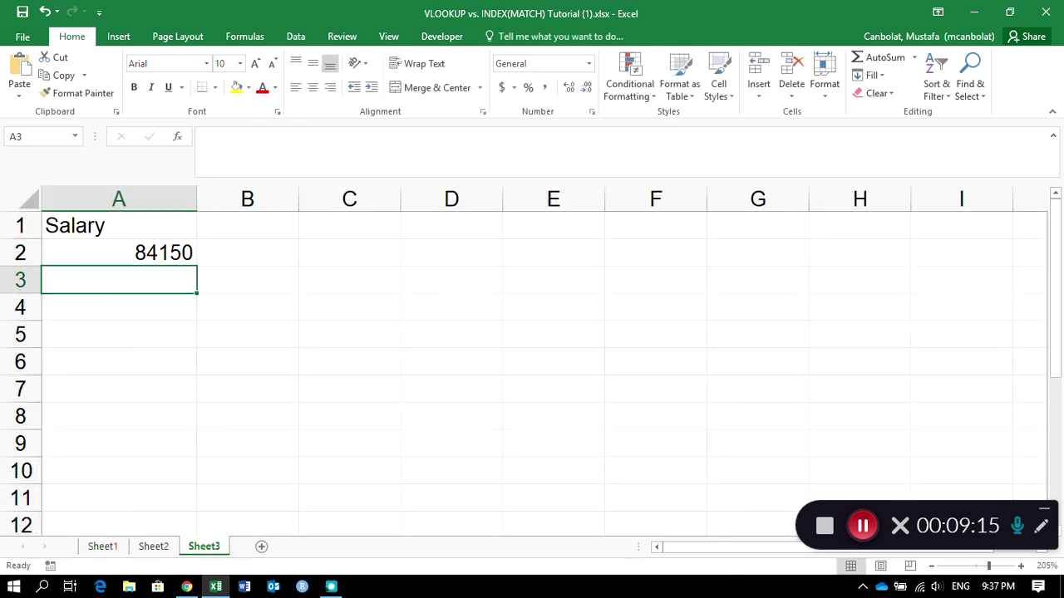
Apply the Accounting number format with a dollar sign to A2 on Sheet3.
{"action": "left_click", "coordinate": [158, 251]}
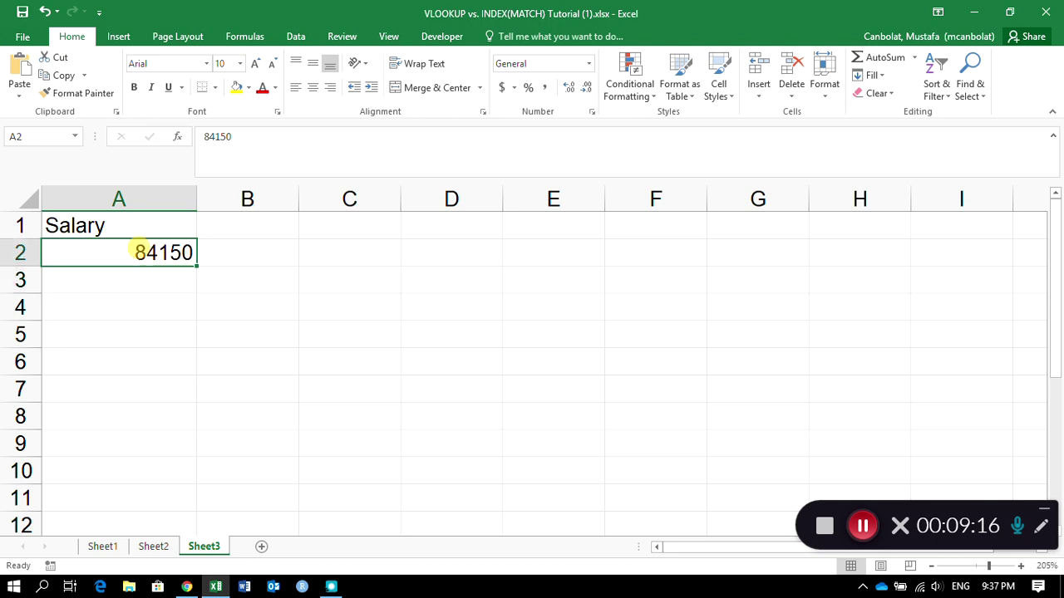
{"action": "left_click", "coordinate": [589, 64]}
{"action": "left_click", "coordinate": [555, 158]}
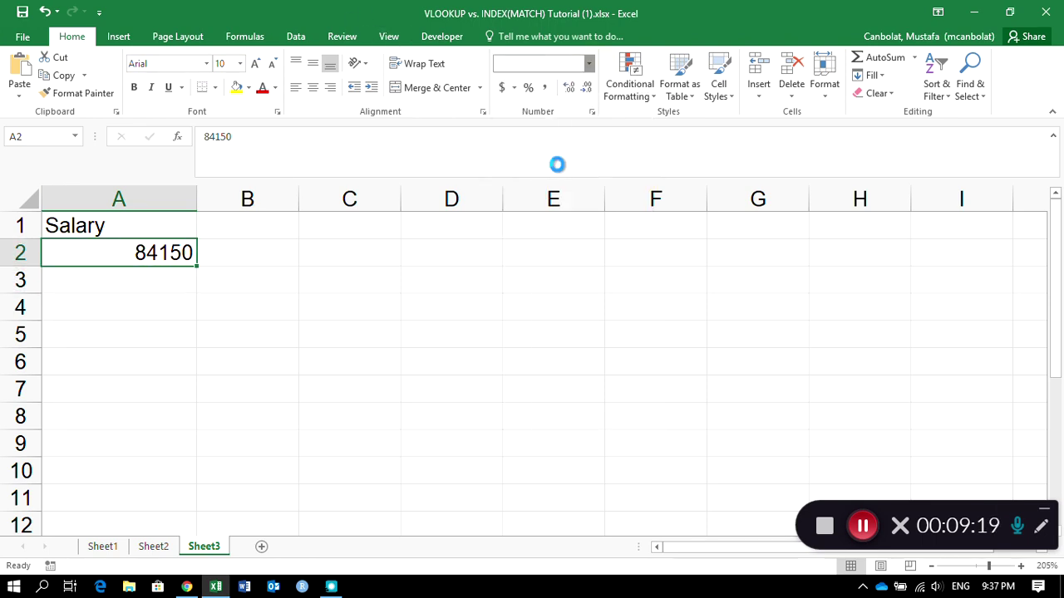
{"action": "left_click", "coordinate": [502, 88]}
Widen column B on Sheet3 and enter the header Last Name in B1.
{"action": "left_click_drag", "start_coordinate": [300, 200], "coordinate": [349, 200]}
{"action": "left_click", "coordinate": [283, 226]}
{"action": "type", "text": "N"}
{"action": "key", "text": "BackSpace"}
{"action": "type", "text": "Last Name"}
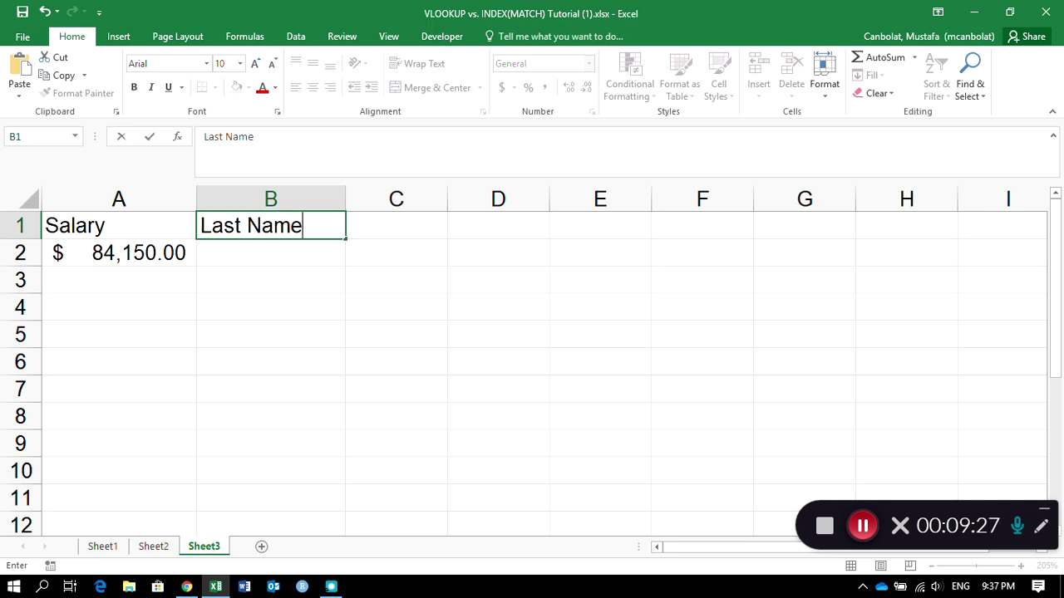
{"action": "key", "text": "Return"}
Enter the header Name in C1 and widen column C.
{"action": "key", "text": "Up"}
{"action": "key", "text": "Right"}
{"action": "type", "text": "NAme"}
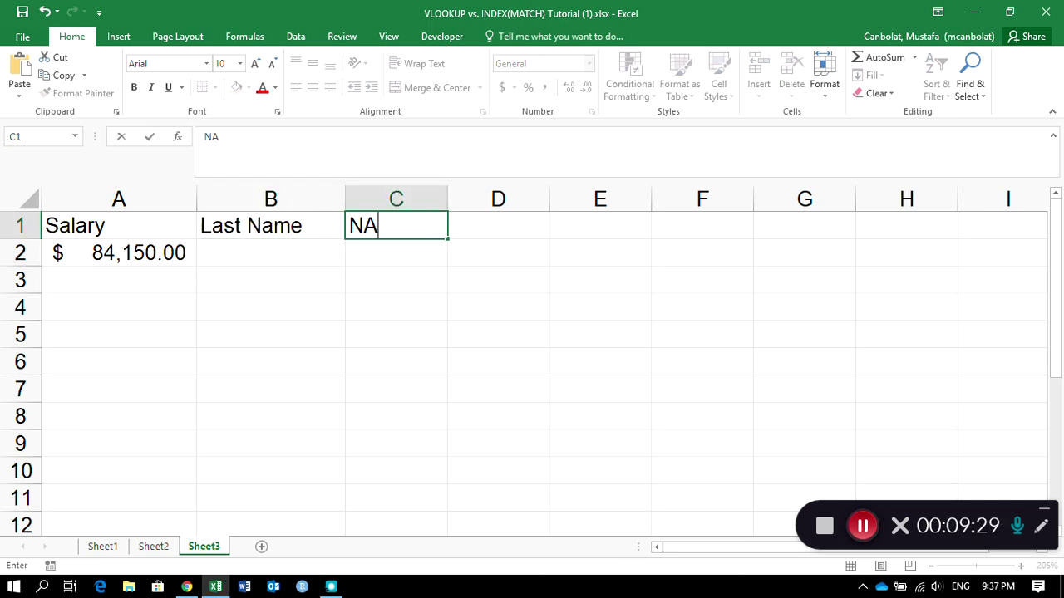
{"action": "key", "text": "BackSpace"}
{"action": "key", "text": "BackSpace"}
{"action": "key", "text": "BackSpace"}
{"action": "type", "text": "ame"}
{"action": "key", "text": "Return"}
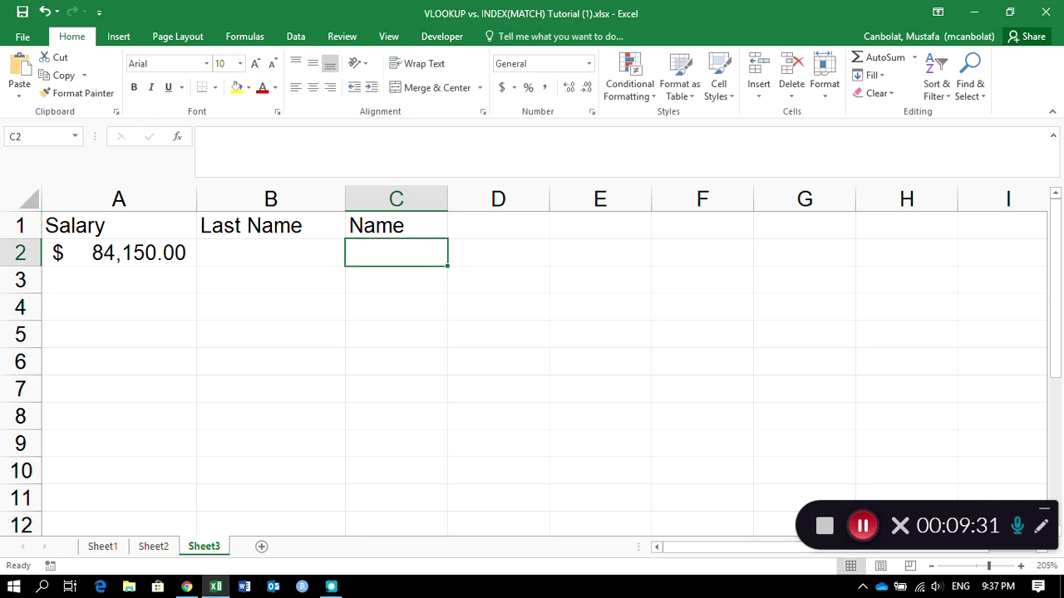
{"action": "left_click_drag", "start_coordinate": [447, 199], "coordinate": [483, 199]}
{"action": "left_click", "coordinate": [301, 248]}
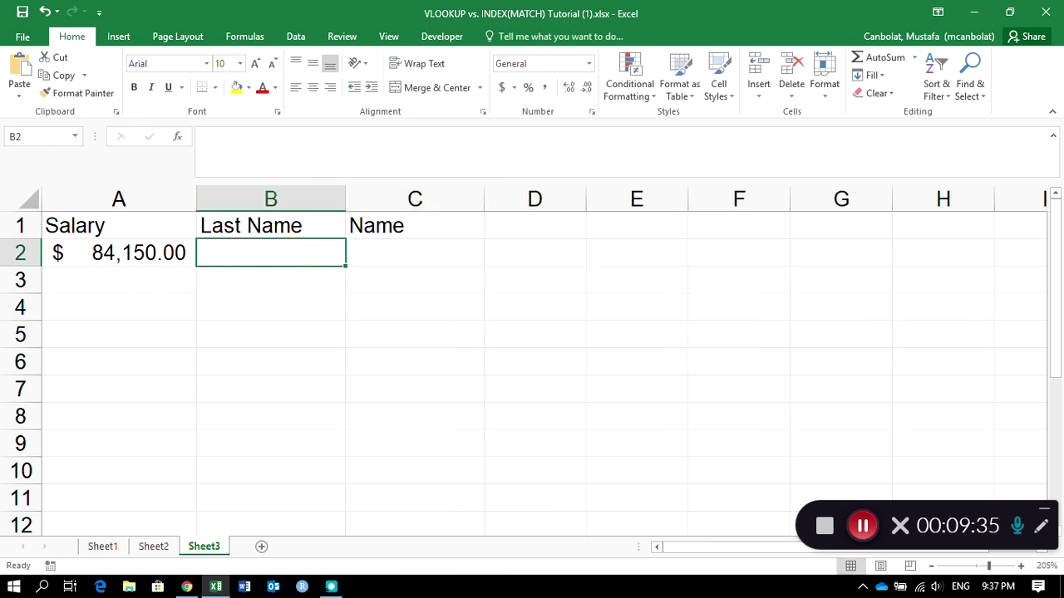
Try moving A1:D11 on Sheet1 to F1:I11, past the Salary column, and undo the move.
{"action": "left_click", "coordinate": [104, 547]}
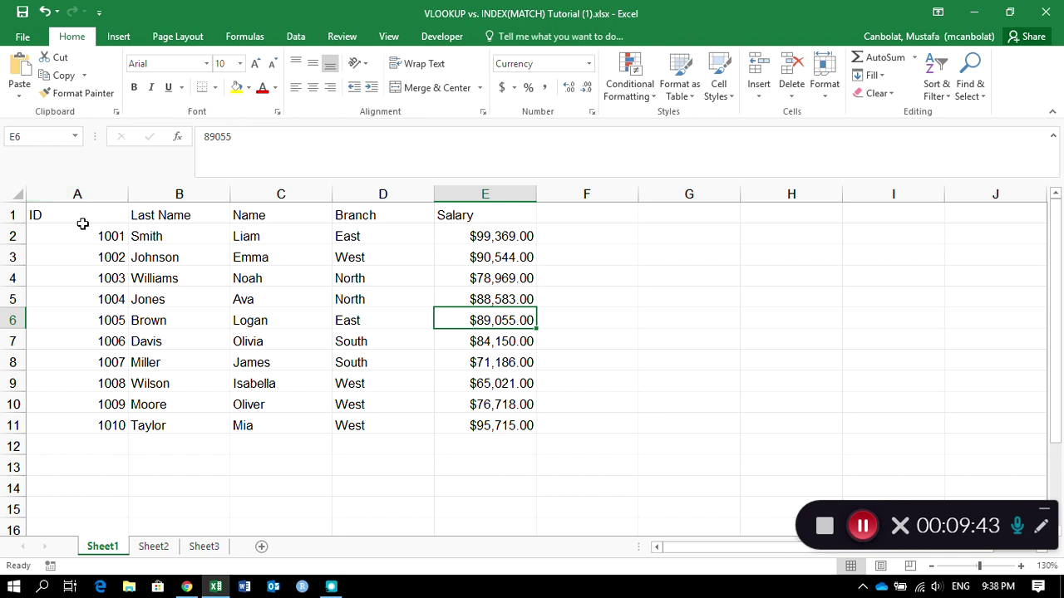
{"action": "left_click_drag", "start_coordinate": [50, 215], "coordinate": [374, 425]}
{"action": "left_click_drag", "start_coordinate": [433, 364], "coordinate": [945, 363]}
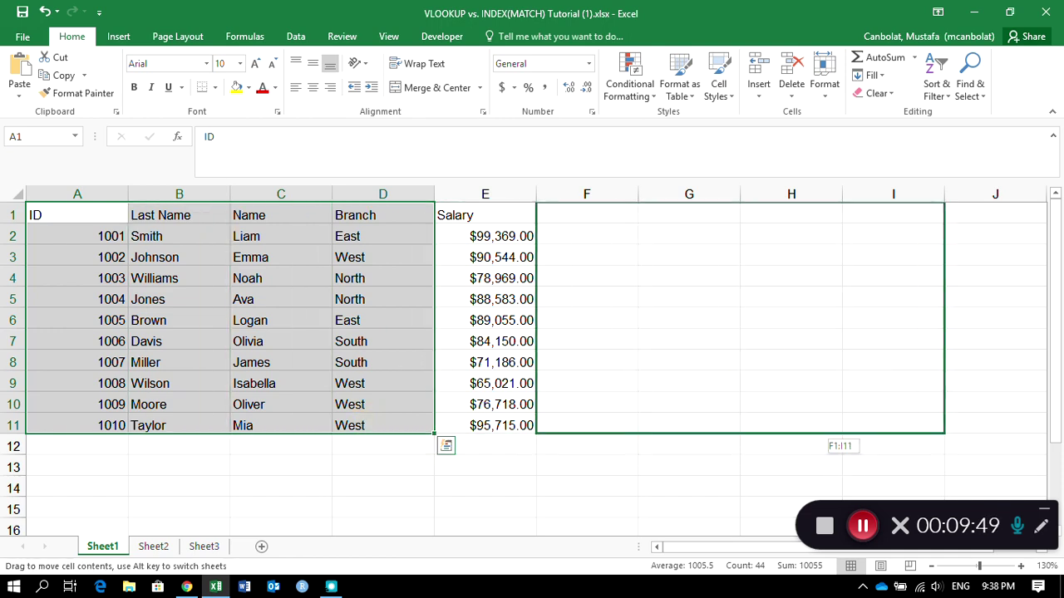
{"action": "left_click_drag", "start_coordinate": [946, 363], "coordinate": [946, 363]}
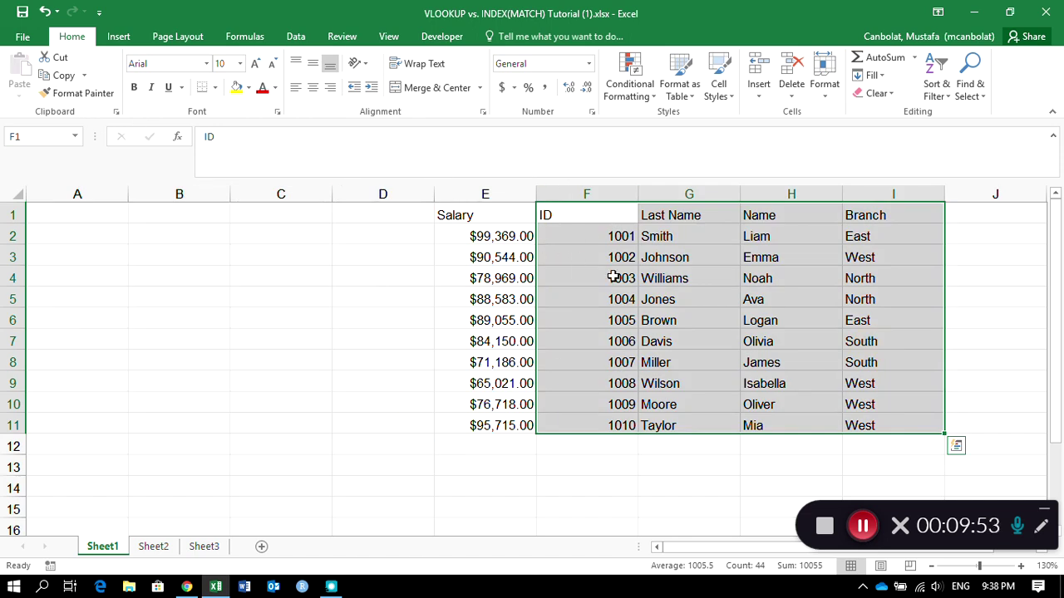
{"action": "left_click", "coordinate": [44, 11]}
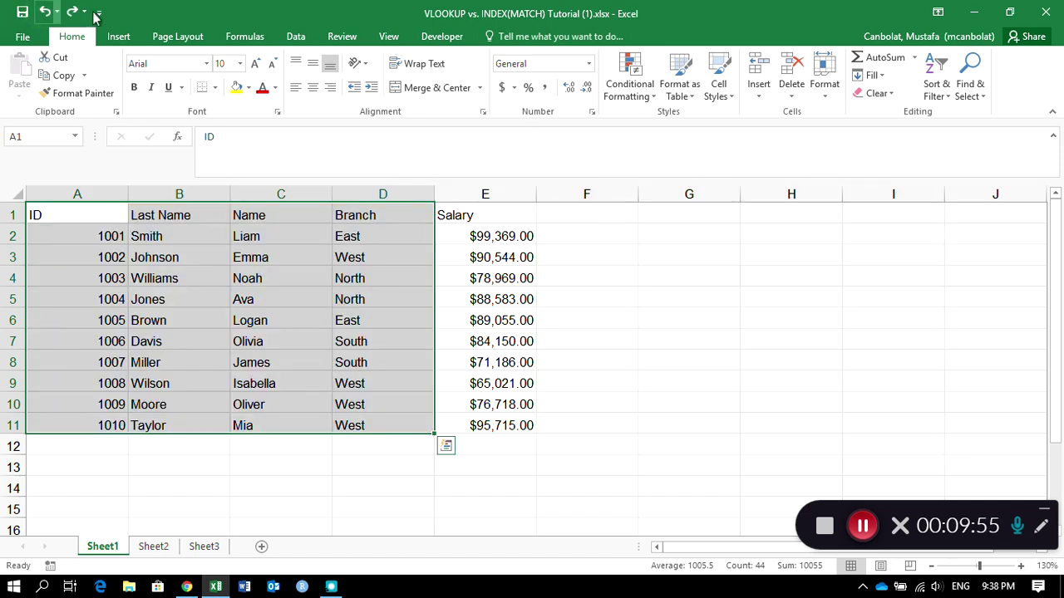
{"action": "left_click", "coordinate": [462, 318]}
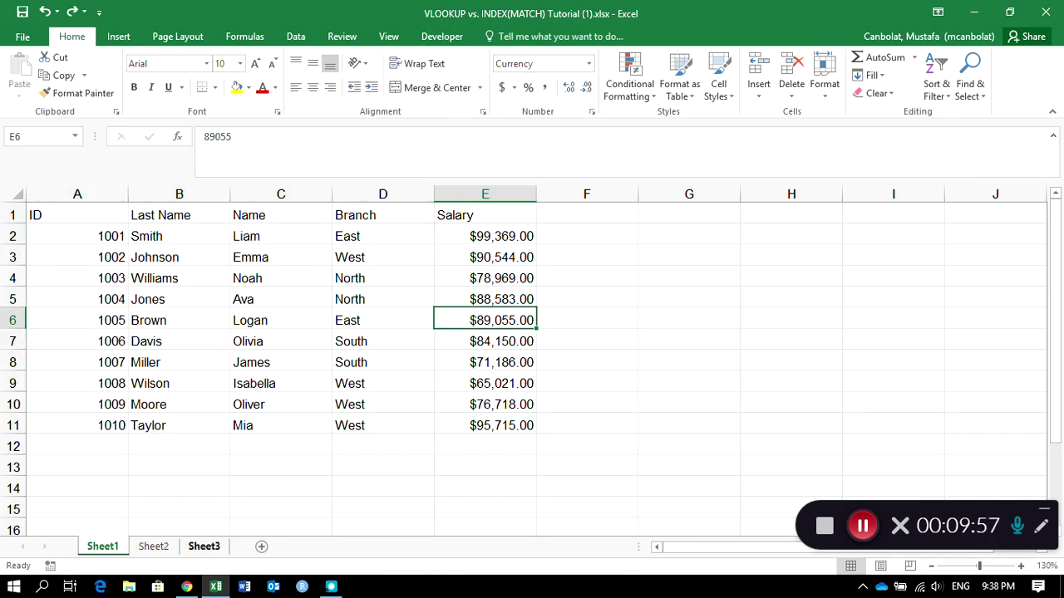
Enter the formula =INDEX(lastname,MATCH(A2,salary,0),1) in B2 on Sheet3.
{"action": "left_click", "coordinate": [204, 546]}
{"action": "type", "text": "="}
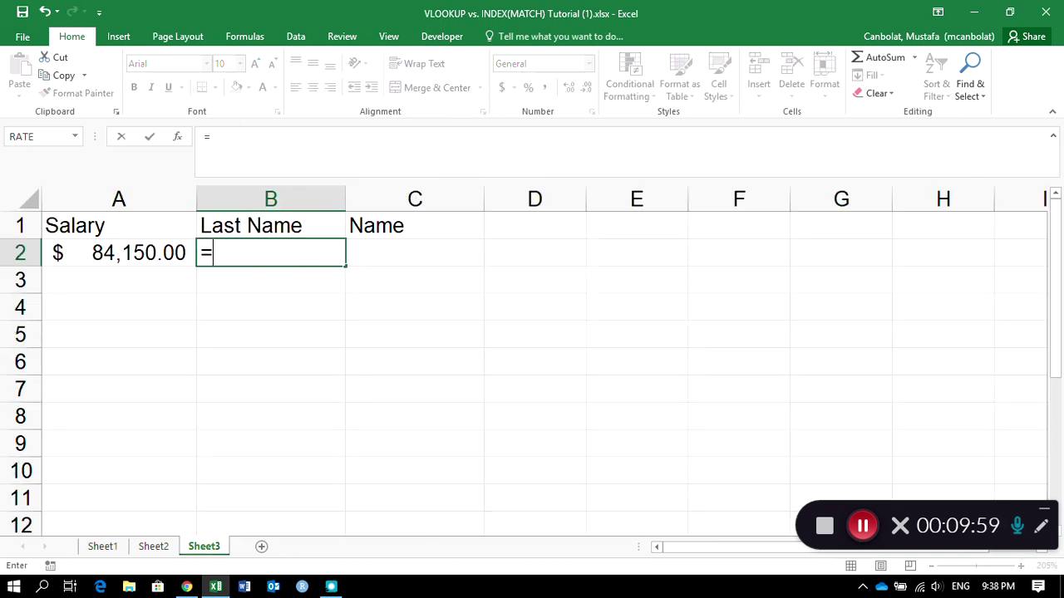
{"action": "type", "text": "INDEX("}
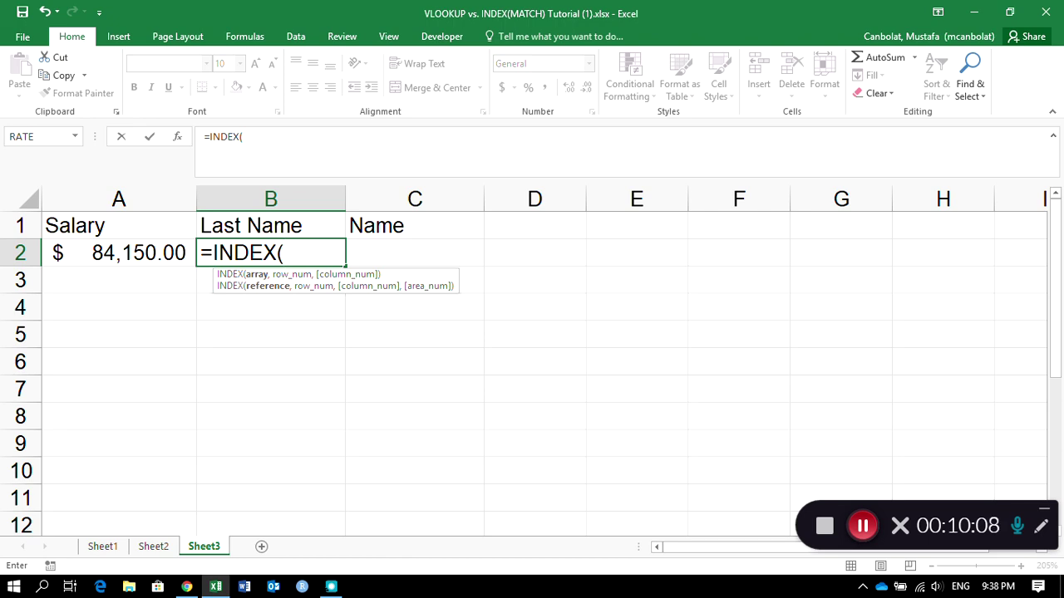
{"action": "type", "text": "lastname"}
{"action": "type", "text": ","}
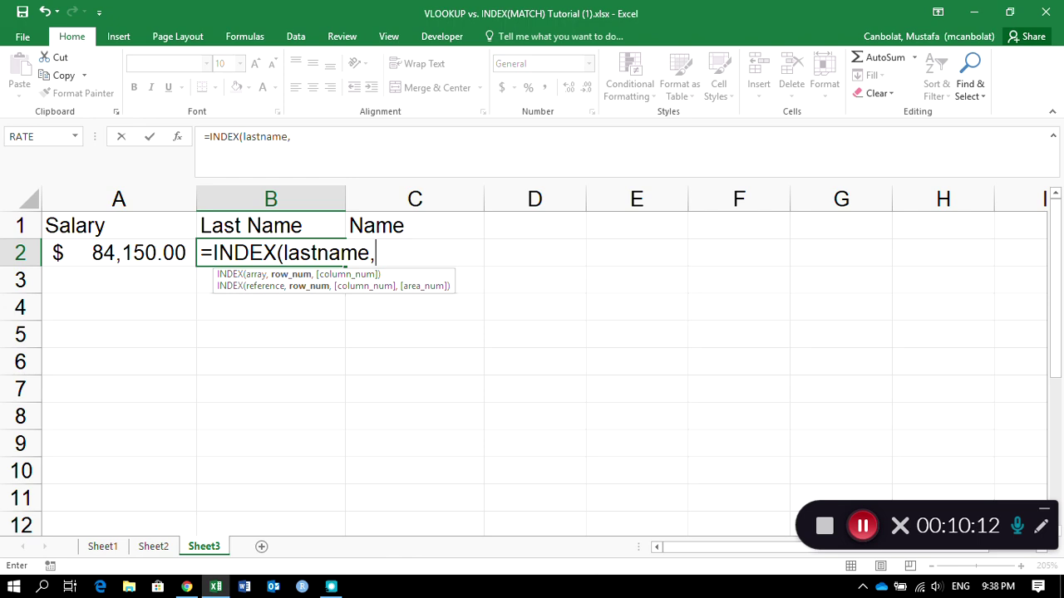
{"action": "type", "text": "match("}
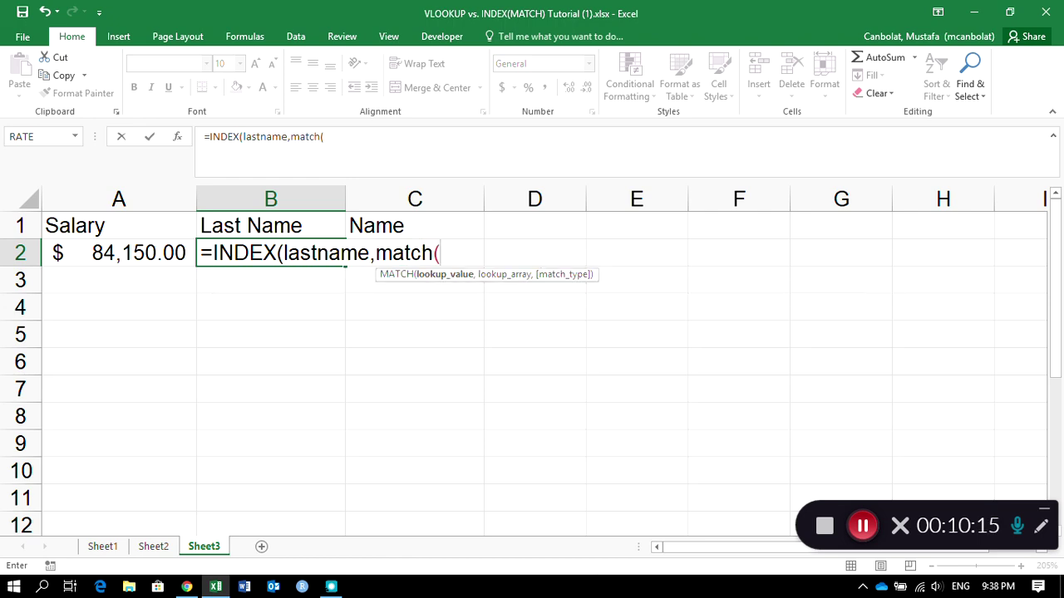
{"action": "left_click", "coordinate": [109, 249]}
{"action": "type", "text": ","}
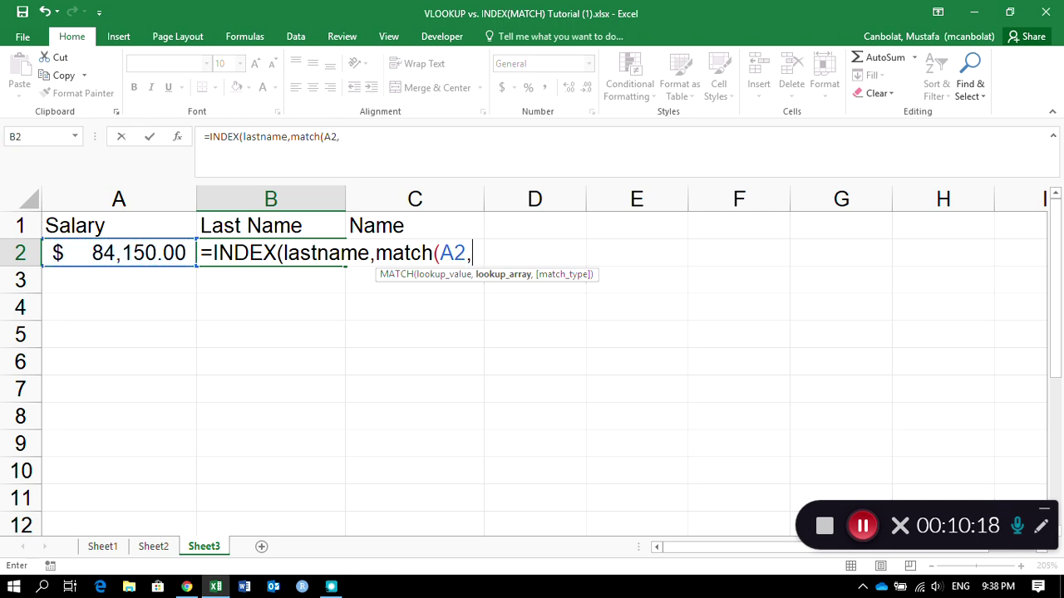
{"action": "type", "text": "salary,"}
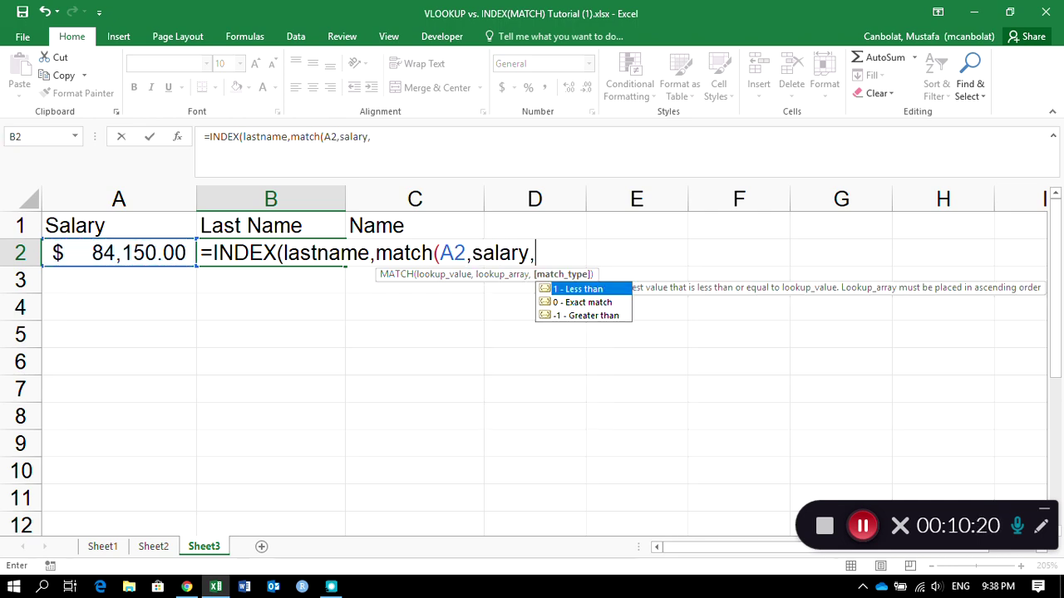
{"action": "type", "text": "0),1"}
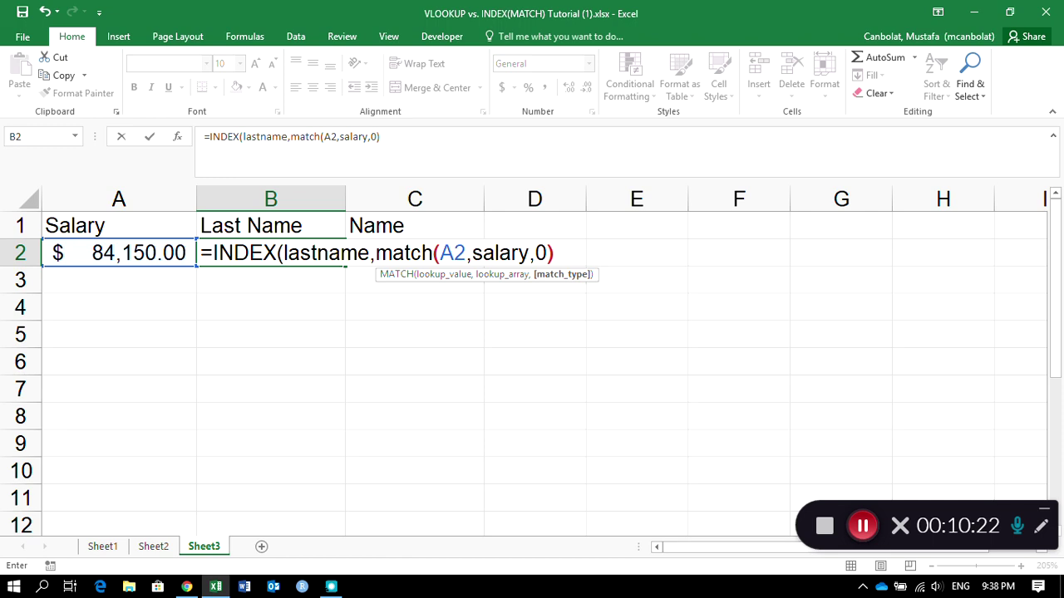
{"action": "type", "text": ")"}
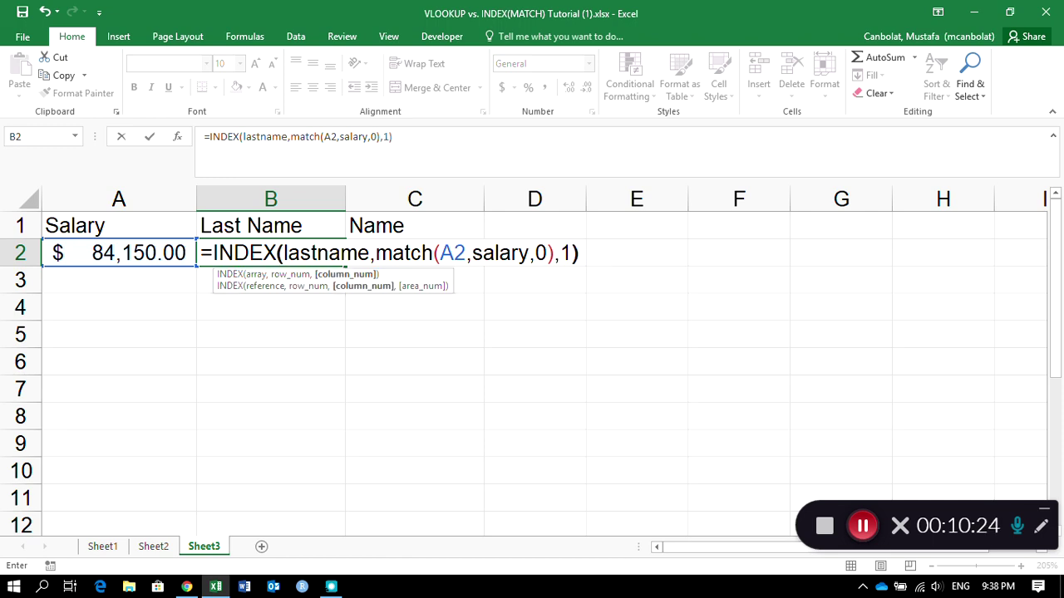
{"action": "key", "text": "Return"}
{"action": "key", "text": "Up"}
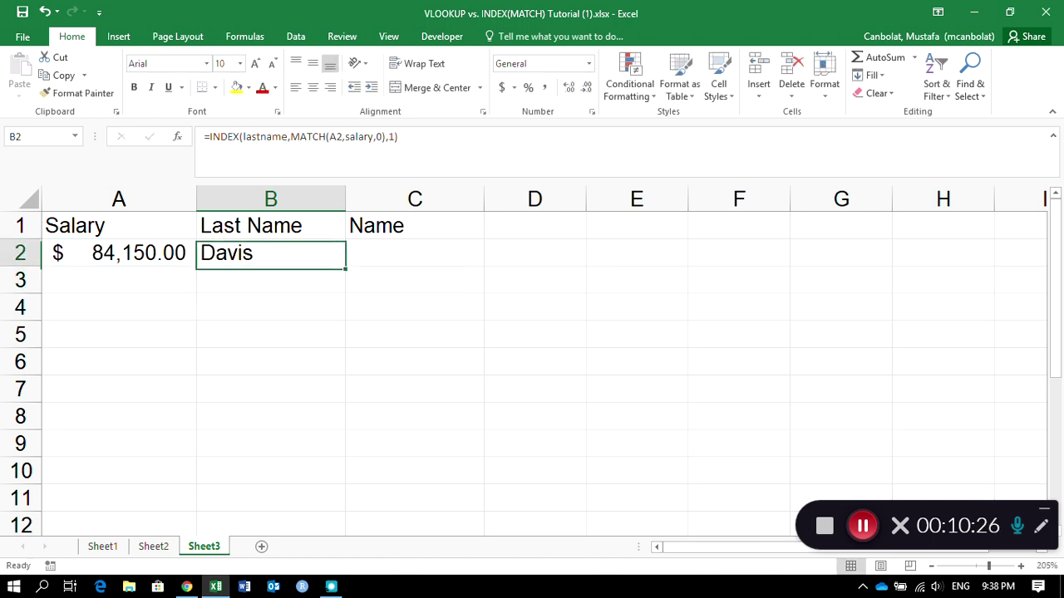
Copy the B2 formula to C2 and change its MATCH lookup value to A2.
{"action": "left_click_drag", "start_coordinate": [341, 259], "coordinate": [449, 257]}
{"action": "double_click", "coordinate": [441, 254]}
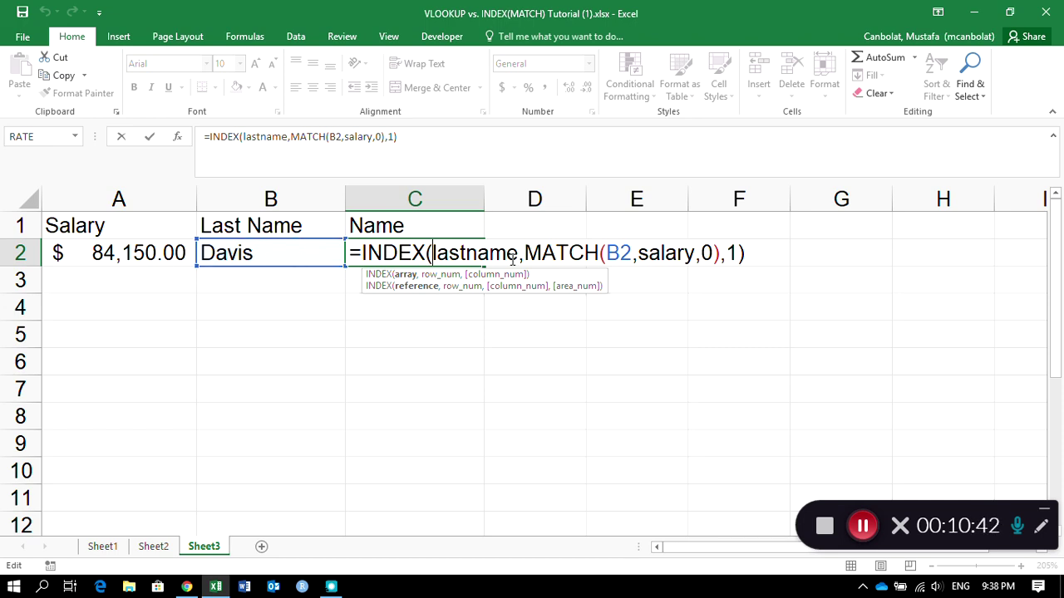
{"action": "left_click", "coordinate": [273, 235]}
{"action": "left_click", "coordinate": [171, 280]}
{"action": "left_click", "coordinate": [135, 254]}
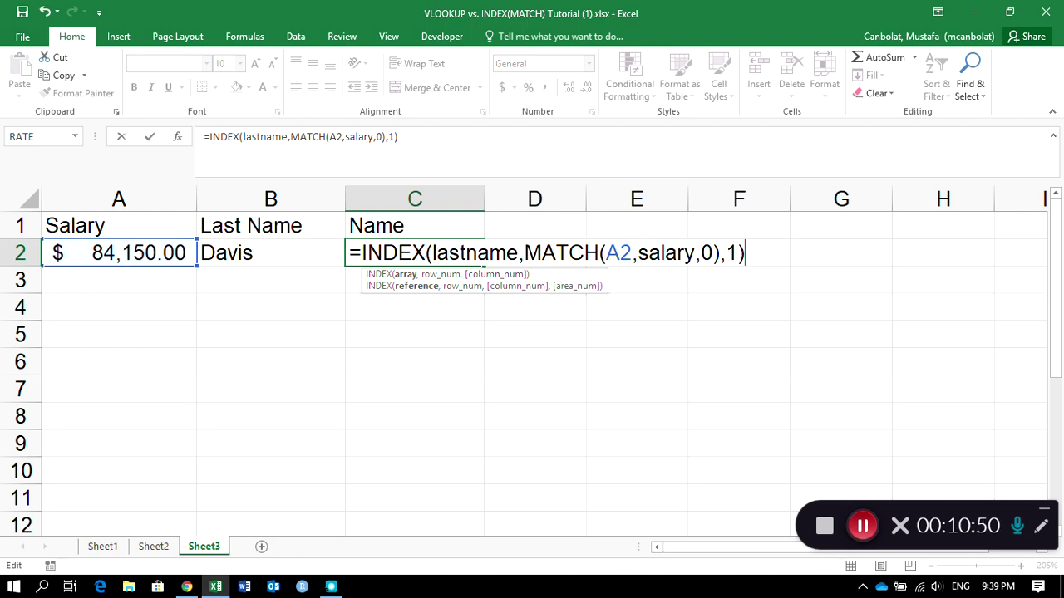
Replace the lastname array with name in the C2 INDEX formula.
{"action": "key", "text": "BackSpace"}
{"action": "key", "text": "BackSpace"}
{"action": "key", "text": "BackSpace"}
{"action": "key", "text": "BackSpace"}
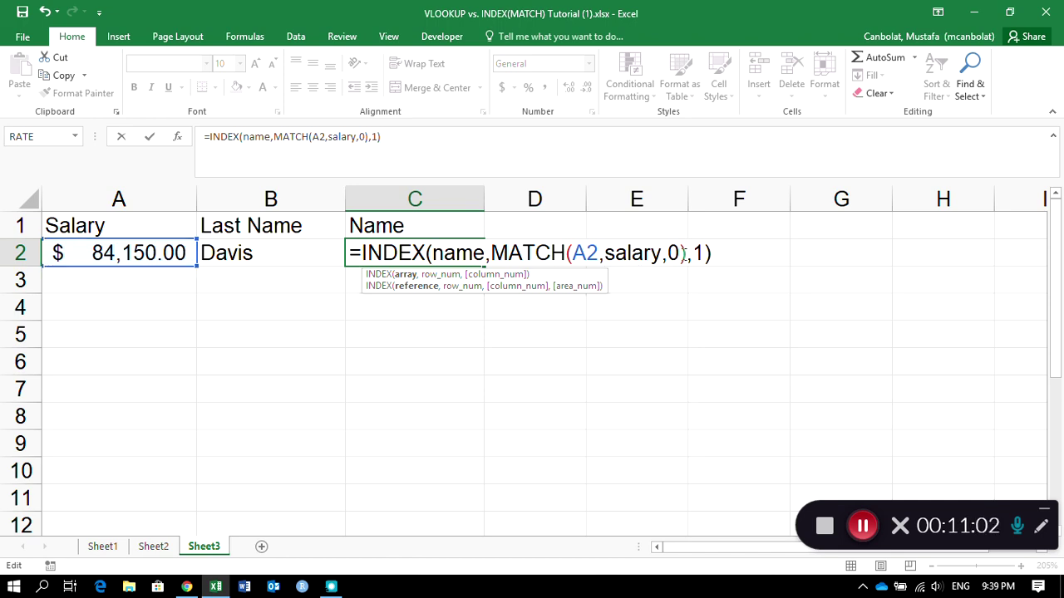
Review the function arguments of the nested MATCH in C2 and accept the formula.
{"action": "left_click", "coordinate": [682, 254]}
{"action": "left_click", "coordinate": [718, 252]}
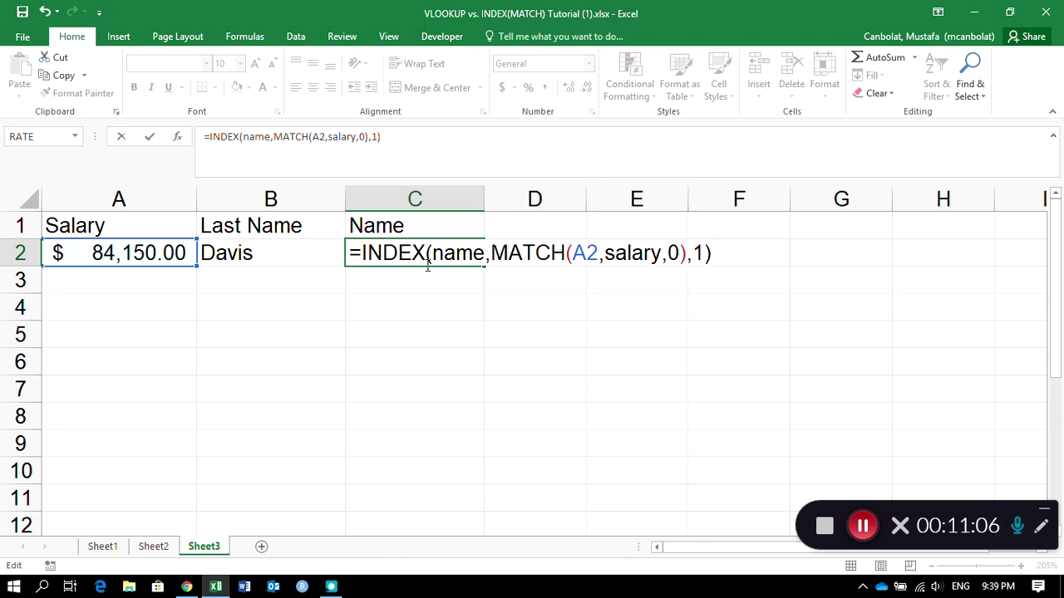
{"action": "left_click_drag", "start_coordinate": [433, 253], "coordinate": [686, 252]}
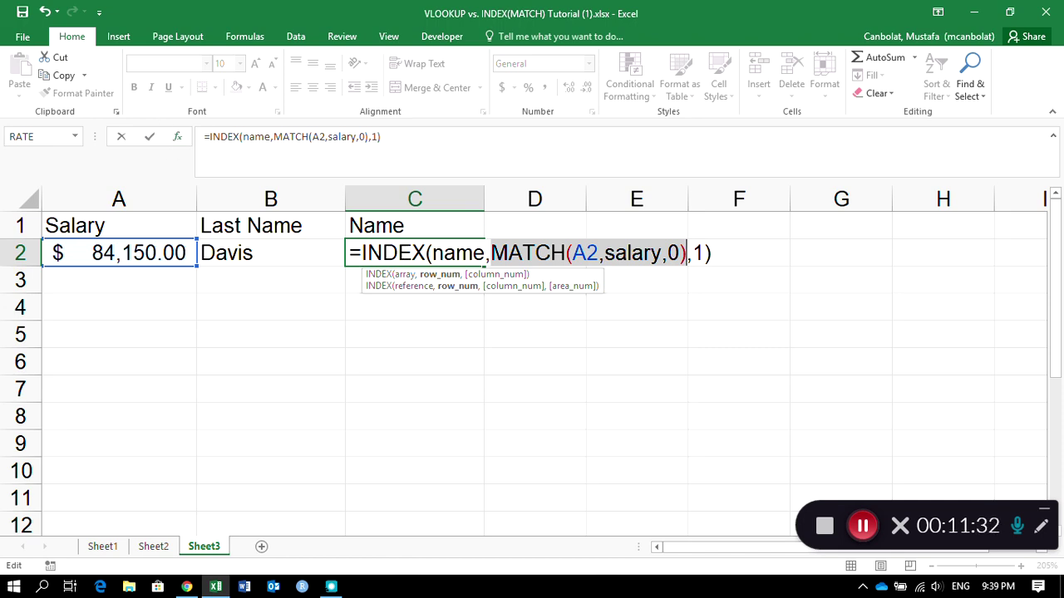
{"action": "left_click", "coordinate": [177, 137]}
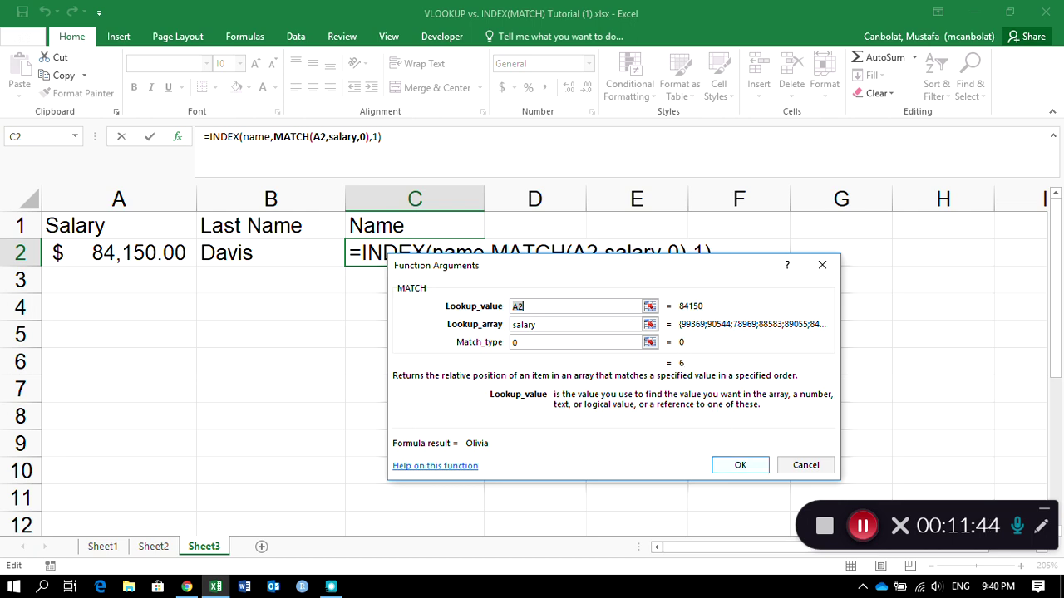
{"action": "left_click", "coordinate": [739, 464]}
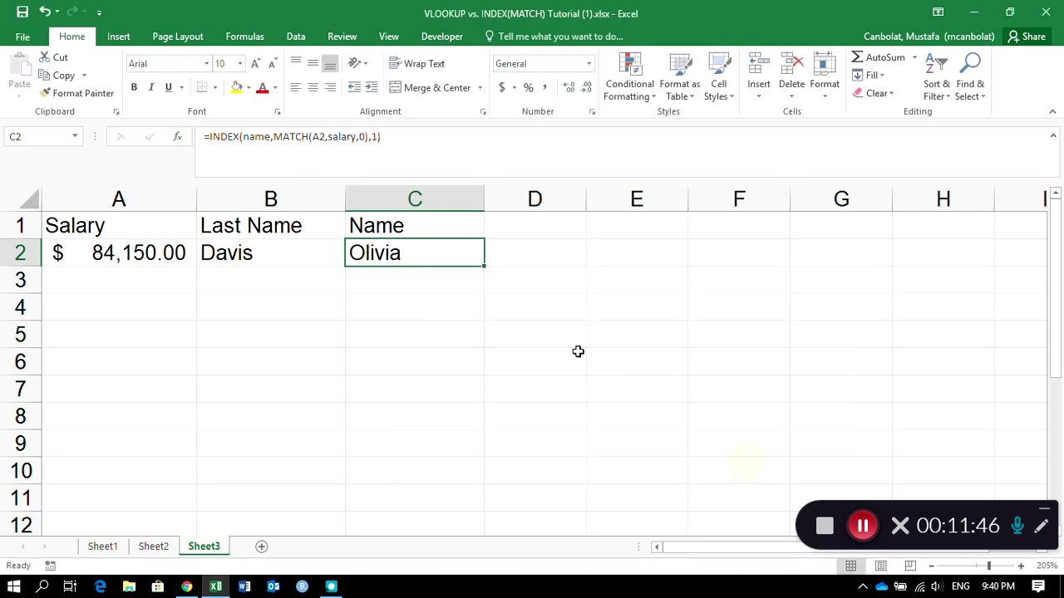
Examine the function arguments of INDEX in C2, using the array, row_num, column_num form.
{"action": "double_click", "coordinate": [411, 252]}
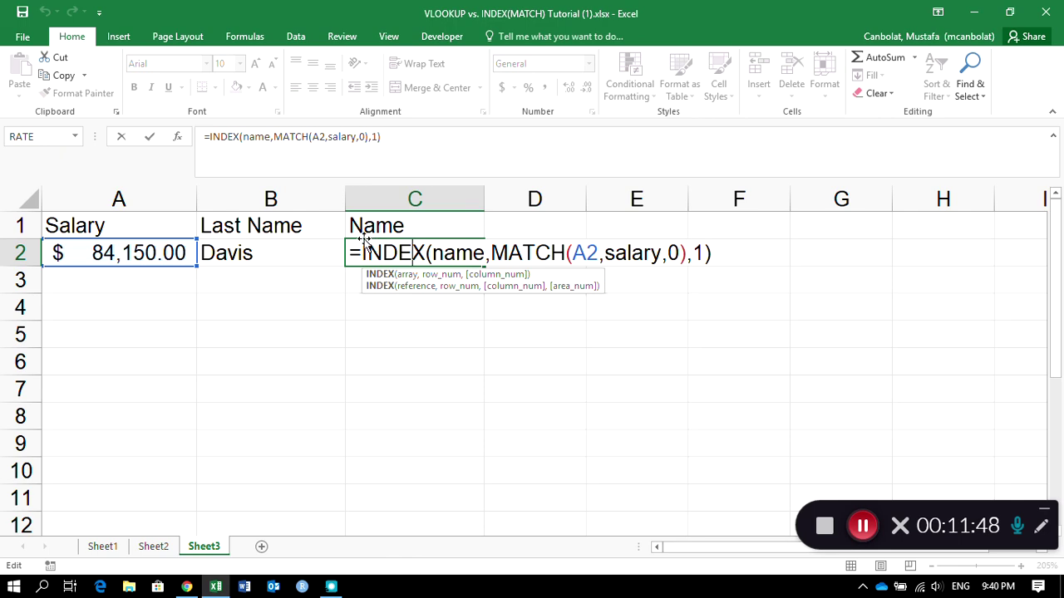
{"action": "left_click", "coordinate": [394, 258]}
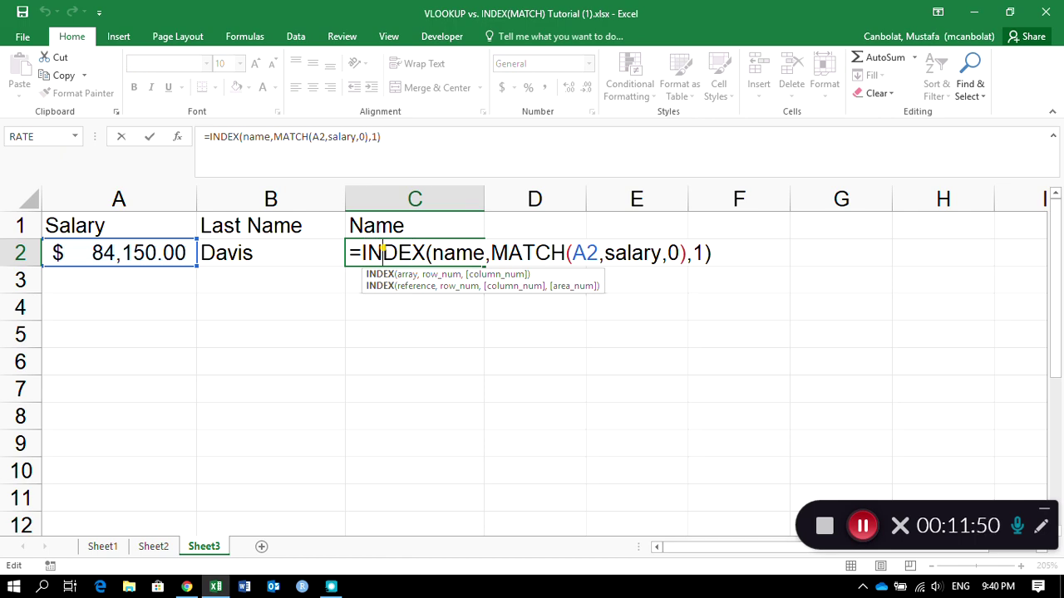
{"action": "key", "text": "shift+F3"}
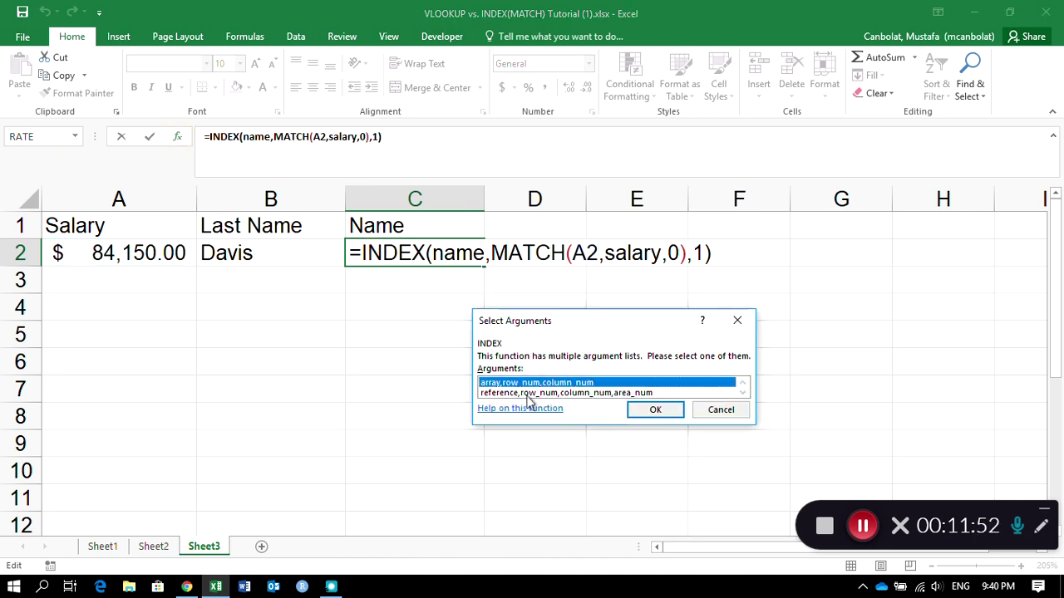
{"action": "left_click", "coordinate": [649, 408]}
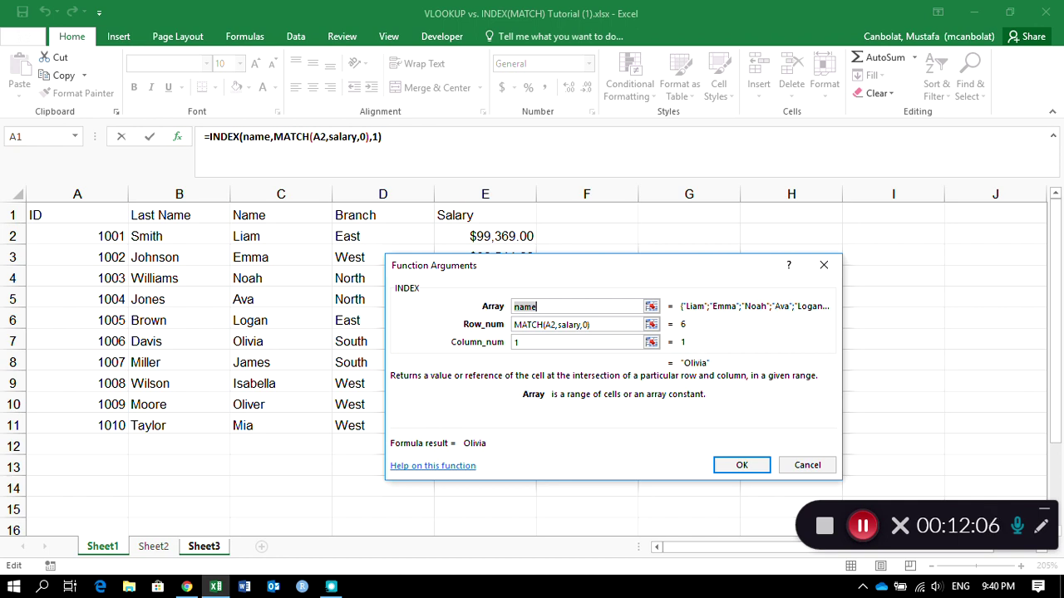
{"action": "left_click", "coordinate": [738, 465]}
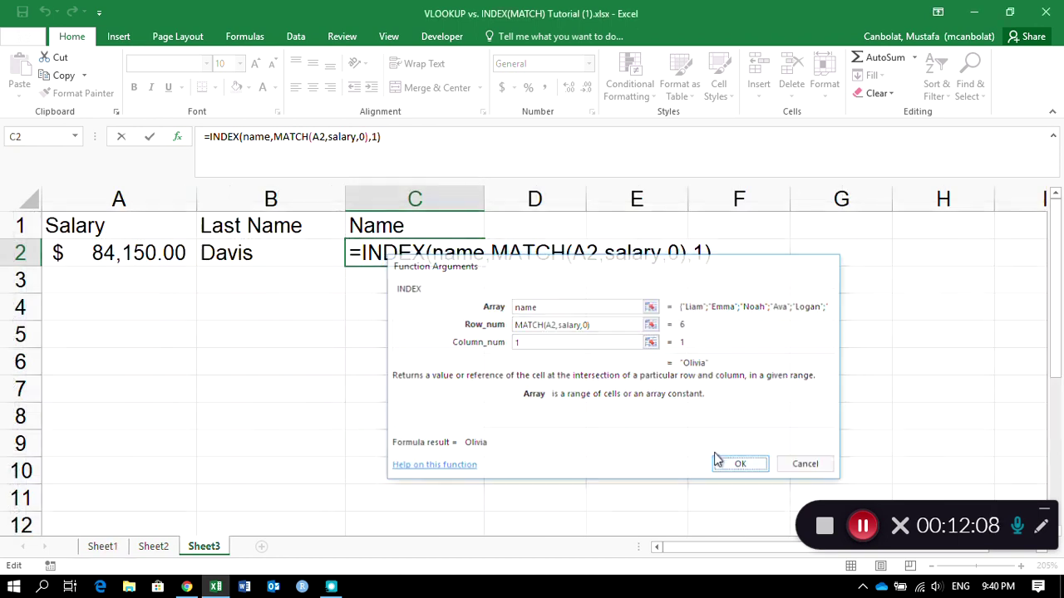
{"action": "left_click", "coordinate": [246, 297]}
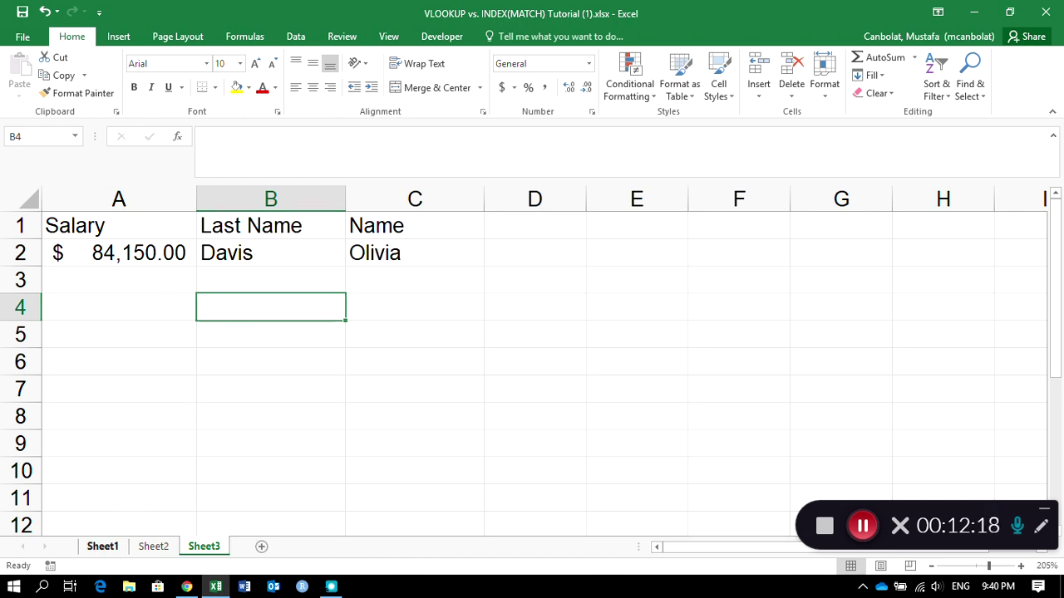
Look up another salary in the Sheet1 table and enter 71186 in A2 on Sheet3.
{"action": "left_click", "coordinate": [102, 546]}
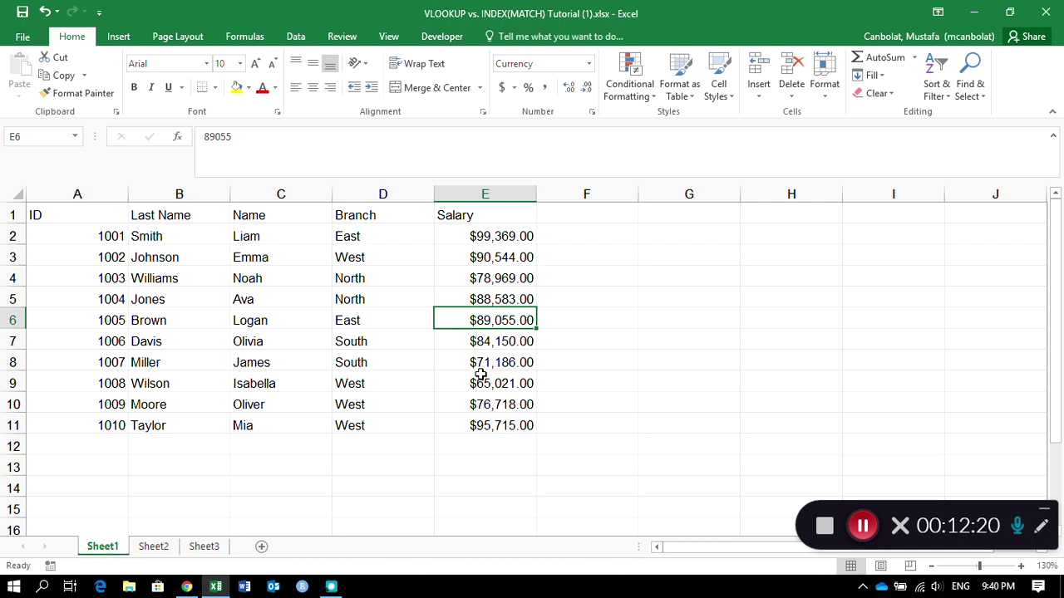
{"action": "left_click", "coordinate": [204, 546]}
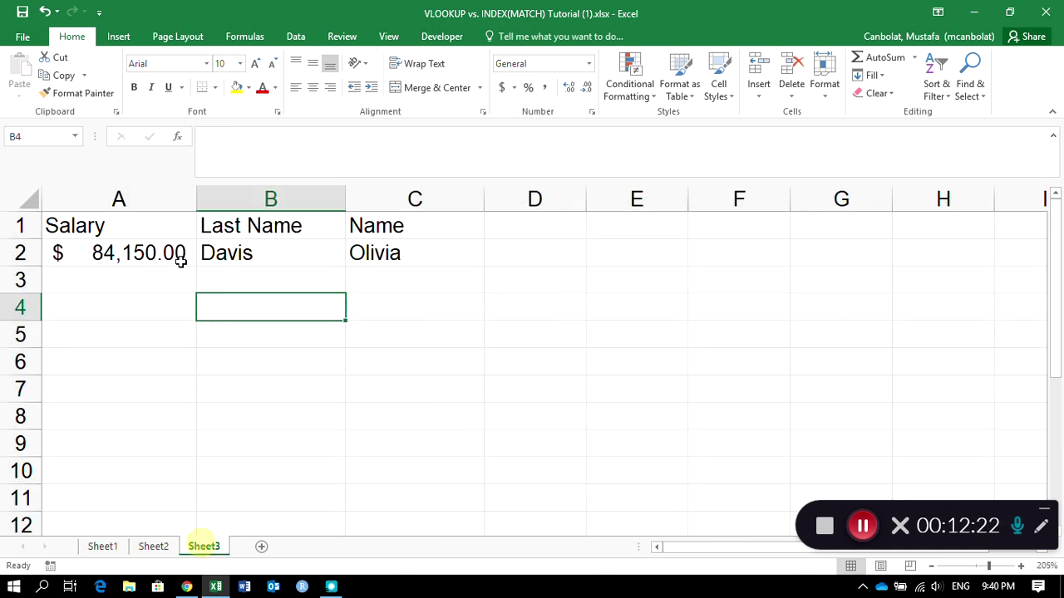
{"action": "left_click", "coordinate": [110, 253]}
{"action": "type", "text": "71186"}
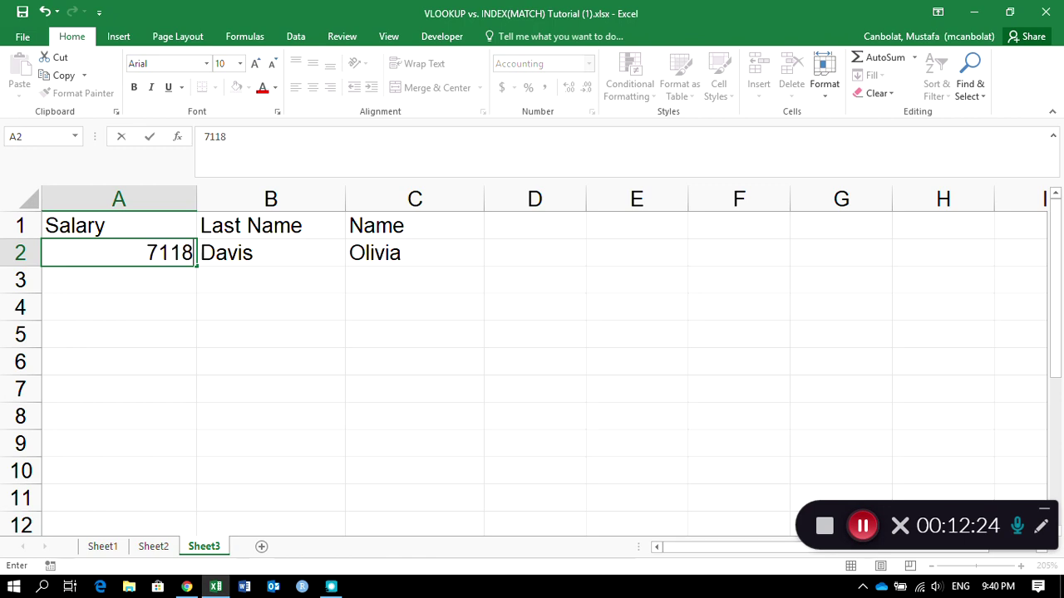
{"action": "key", "text": "Return"}
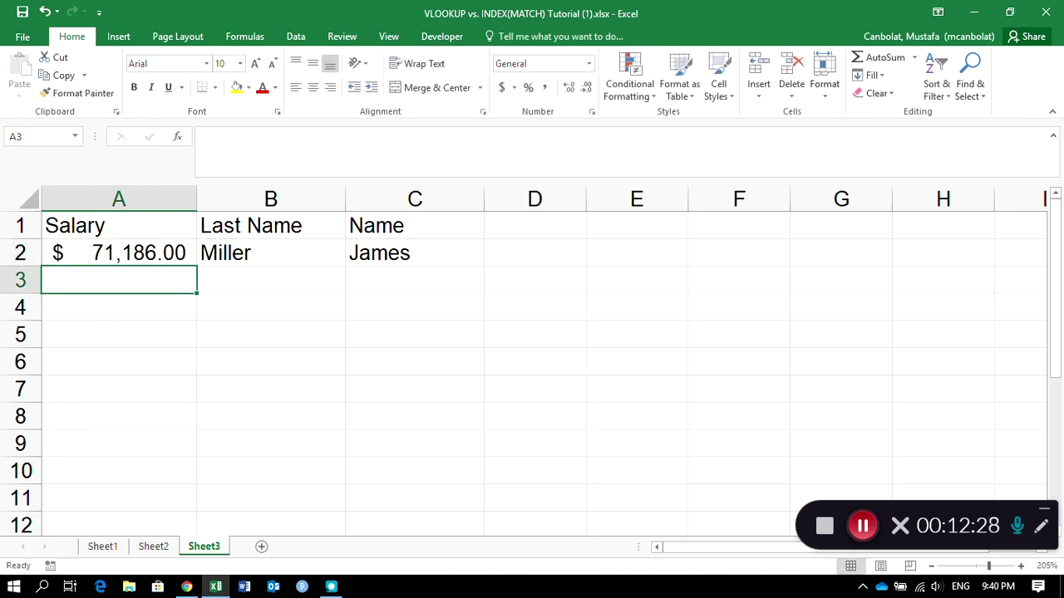
Test the reverse lookup with a salary missing from the table by entering 70000 in A2 on Sheet3.
{"action": "left_click", "coordinate": [134, 248]}
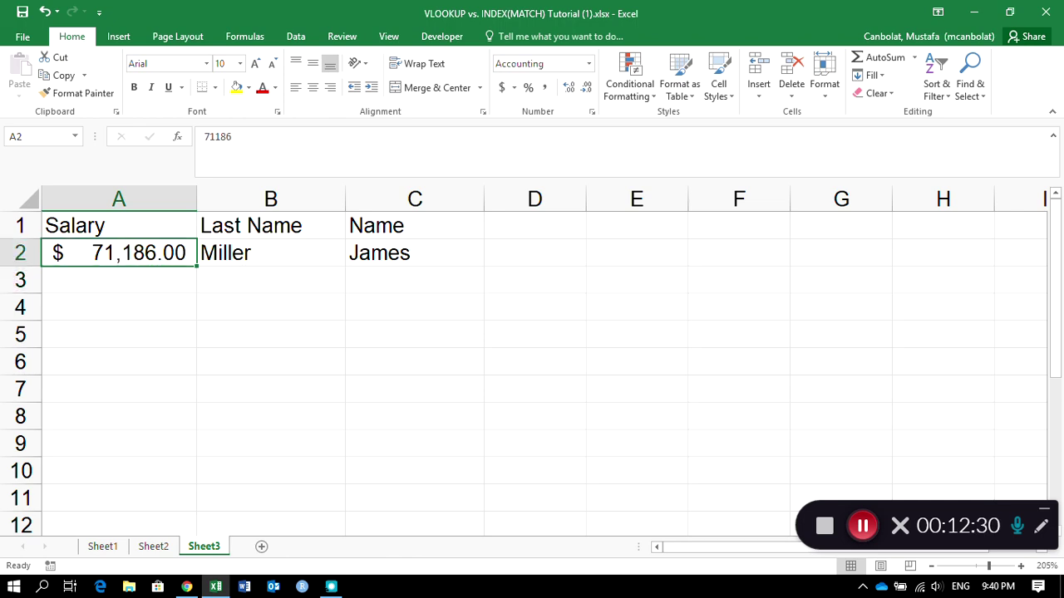
{"action": "type", "text": "70000"}
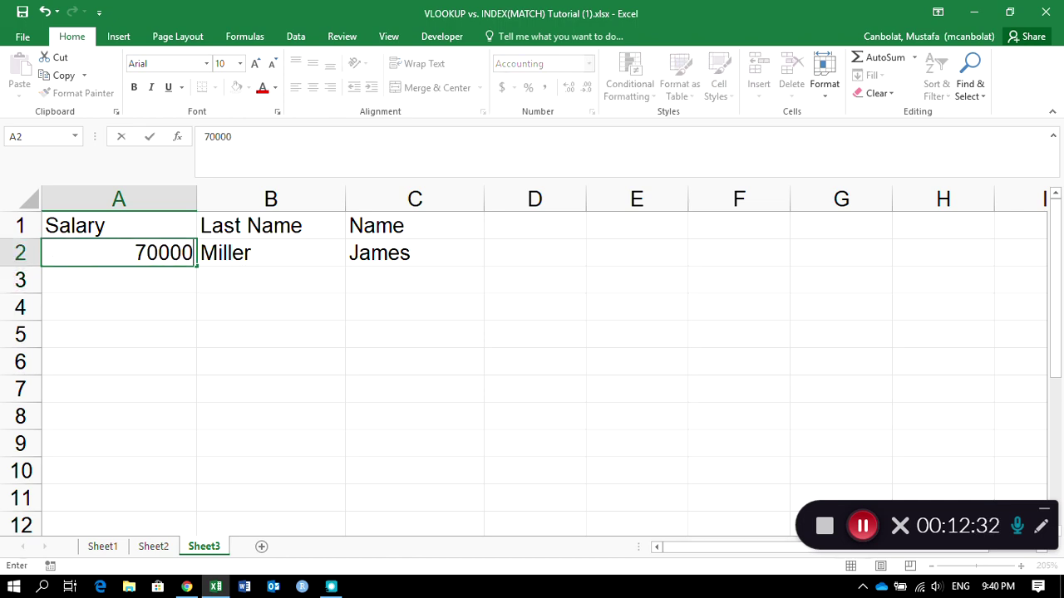
{"action": "key", "text": "Return"}
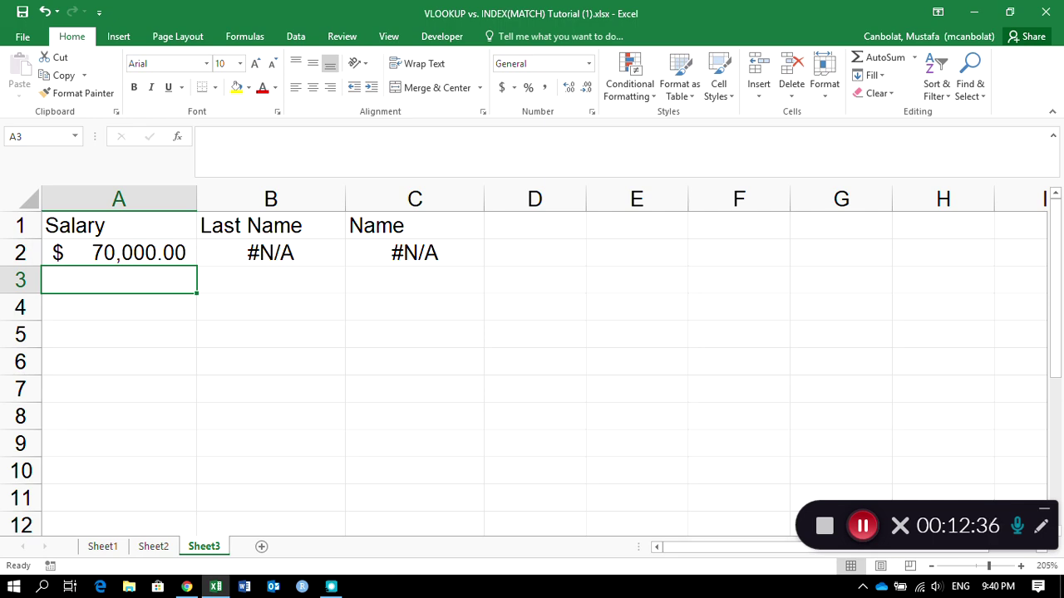
Examine the nested INDEX/MATCH formula in B2, including its exact-match argument, and leave it as it is.
{"action": "left_click", "coordinate": [288, 250]}
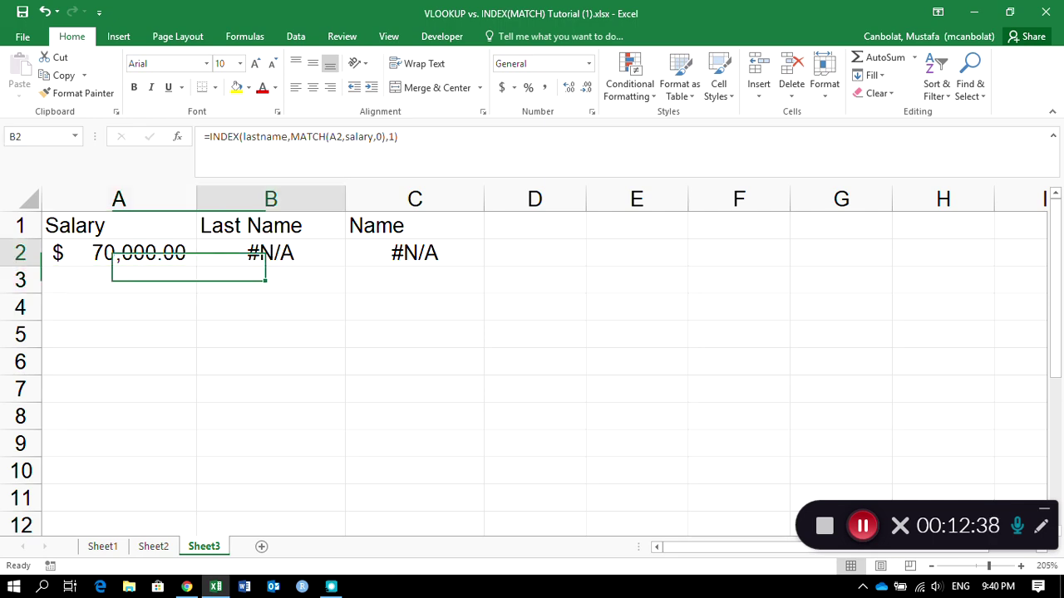
{"action": "double_click", "coordinate": [287, 252]}
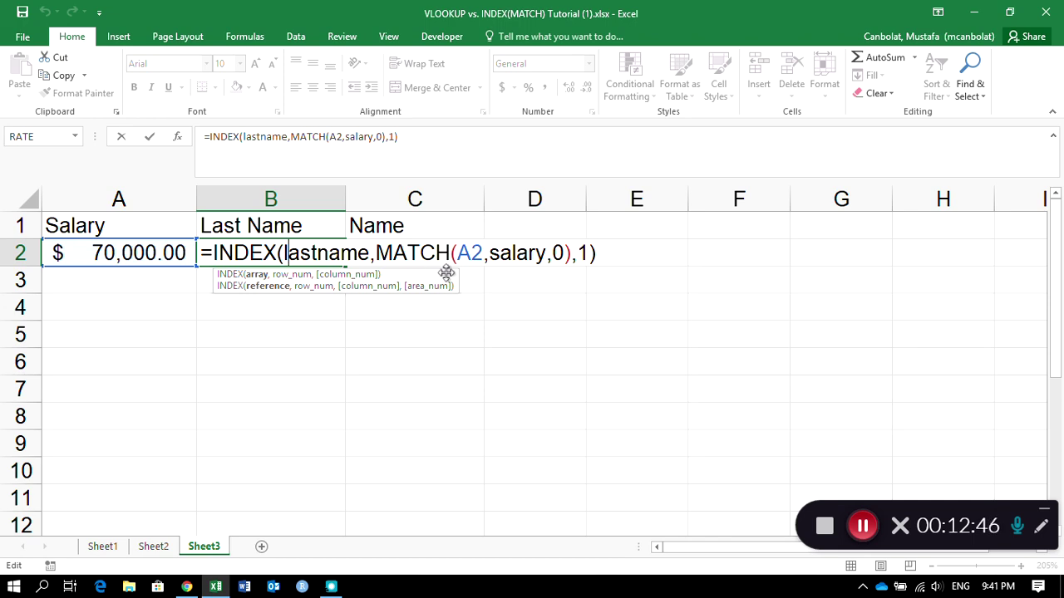
{"action": "key", "text": "Return"}
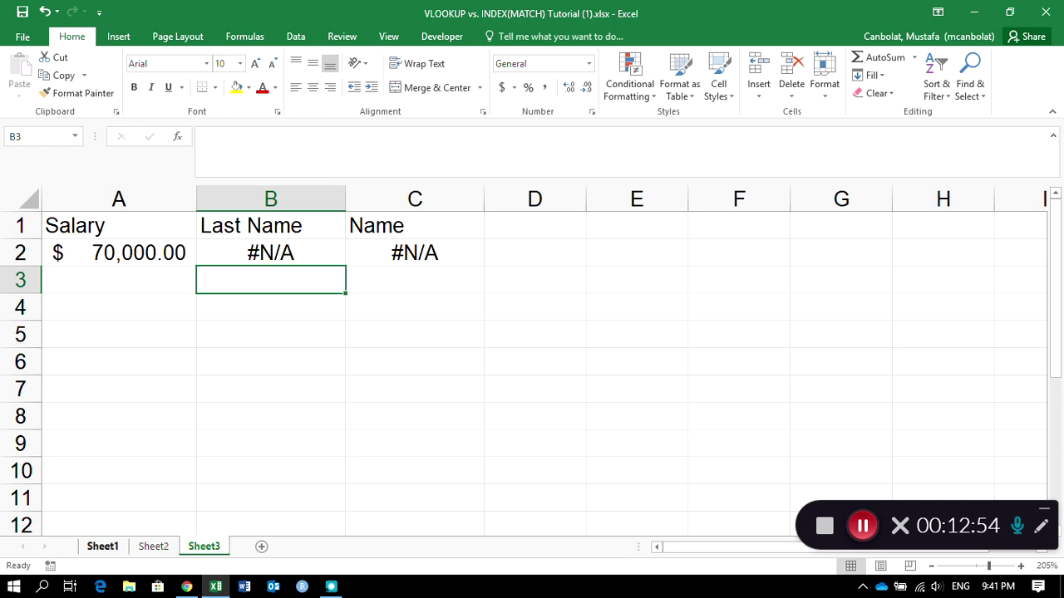
Review the employee table on Sheet1 and the VLOOKUP versus INDEX(MATCH) salary comparison on Sheet2.
{"action": "left_click", "coordinate": [103, 547]}
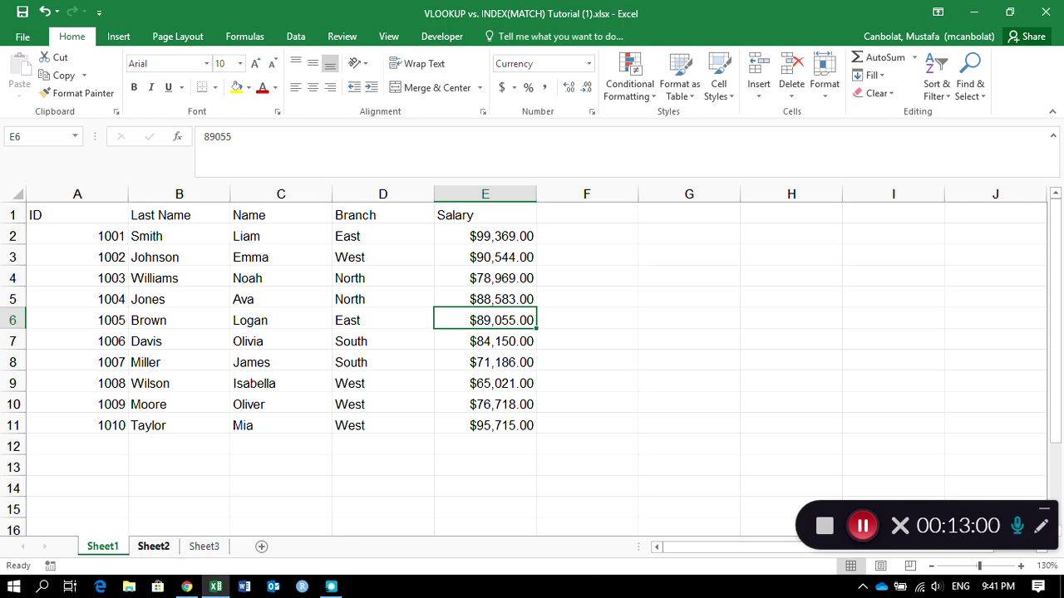
{"action": "left_click", "coordinate": [154, 546]}
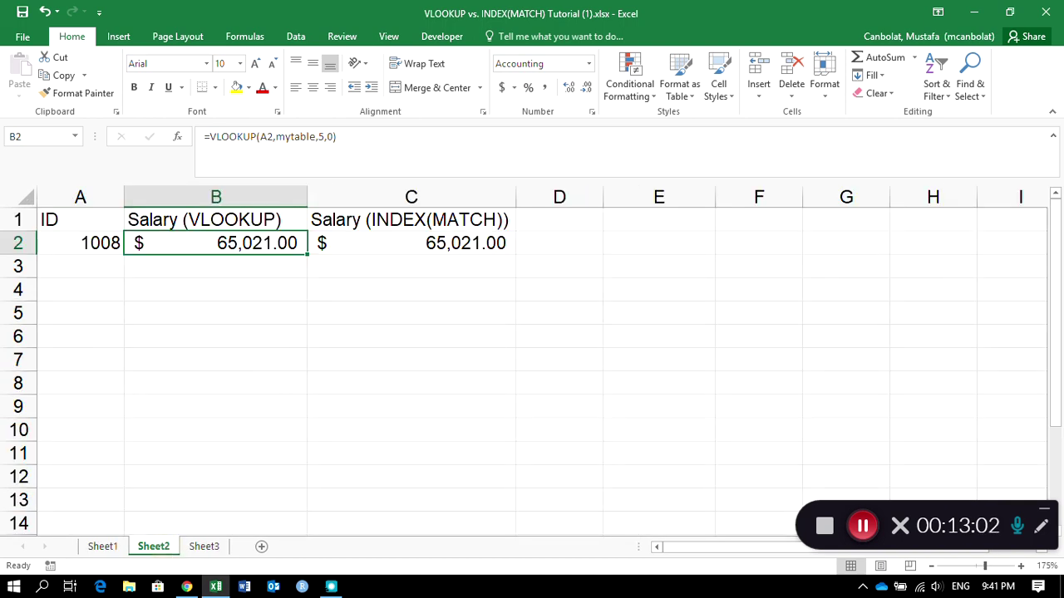